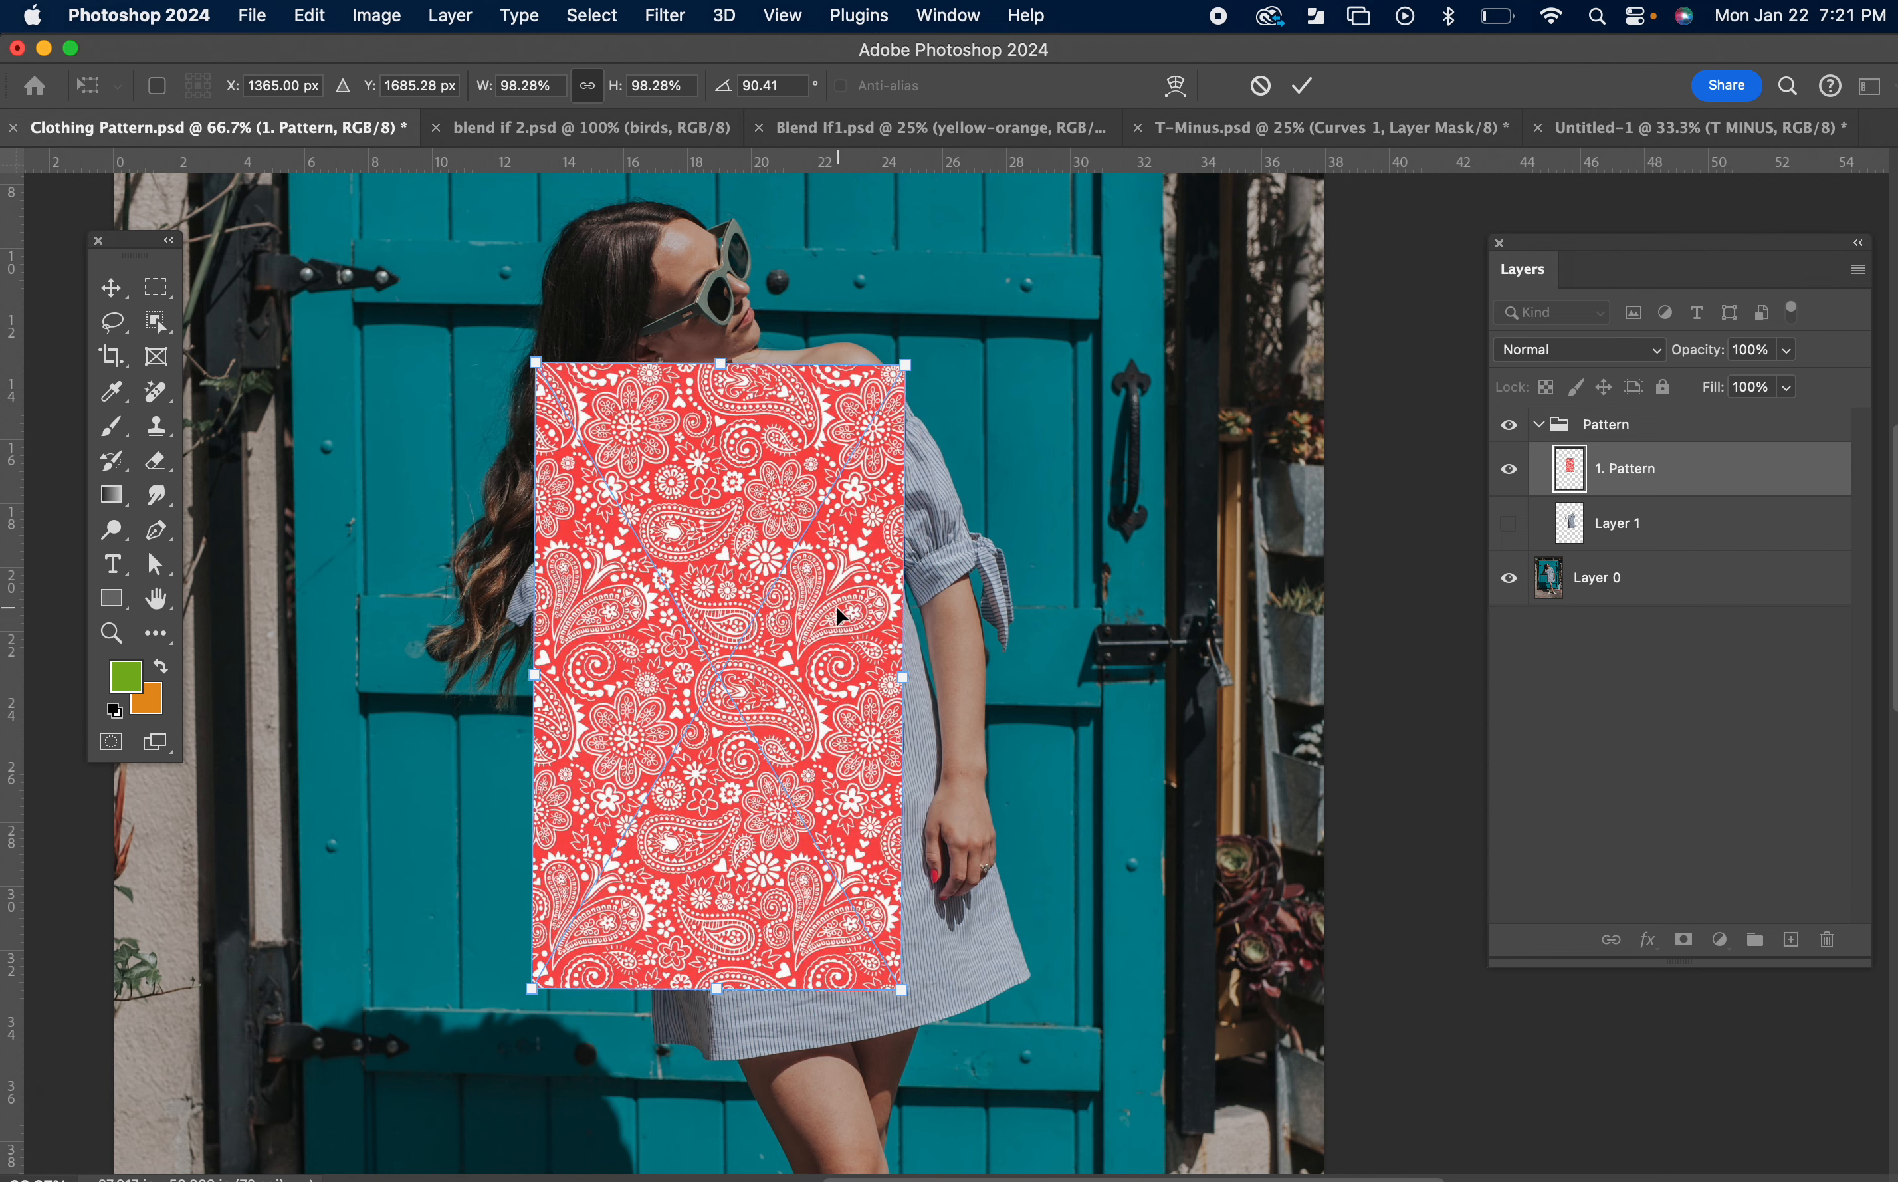
# Step: Rotate the paisley pattern to about 76.59°, then reposition and enlarge it to cover the whole dress
pyautogui.moveTo(834, 607)
pyautogui.mouseDown()
pyautogui.moveTo(554, 646)
pyautogui.moveTo(852, 623)
pyautogui.mouseUp()
pyautogui.moveTo(912, 1051); pyautogui.dragTo(1003, 998)
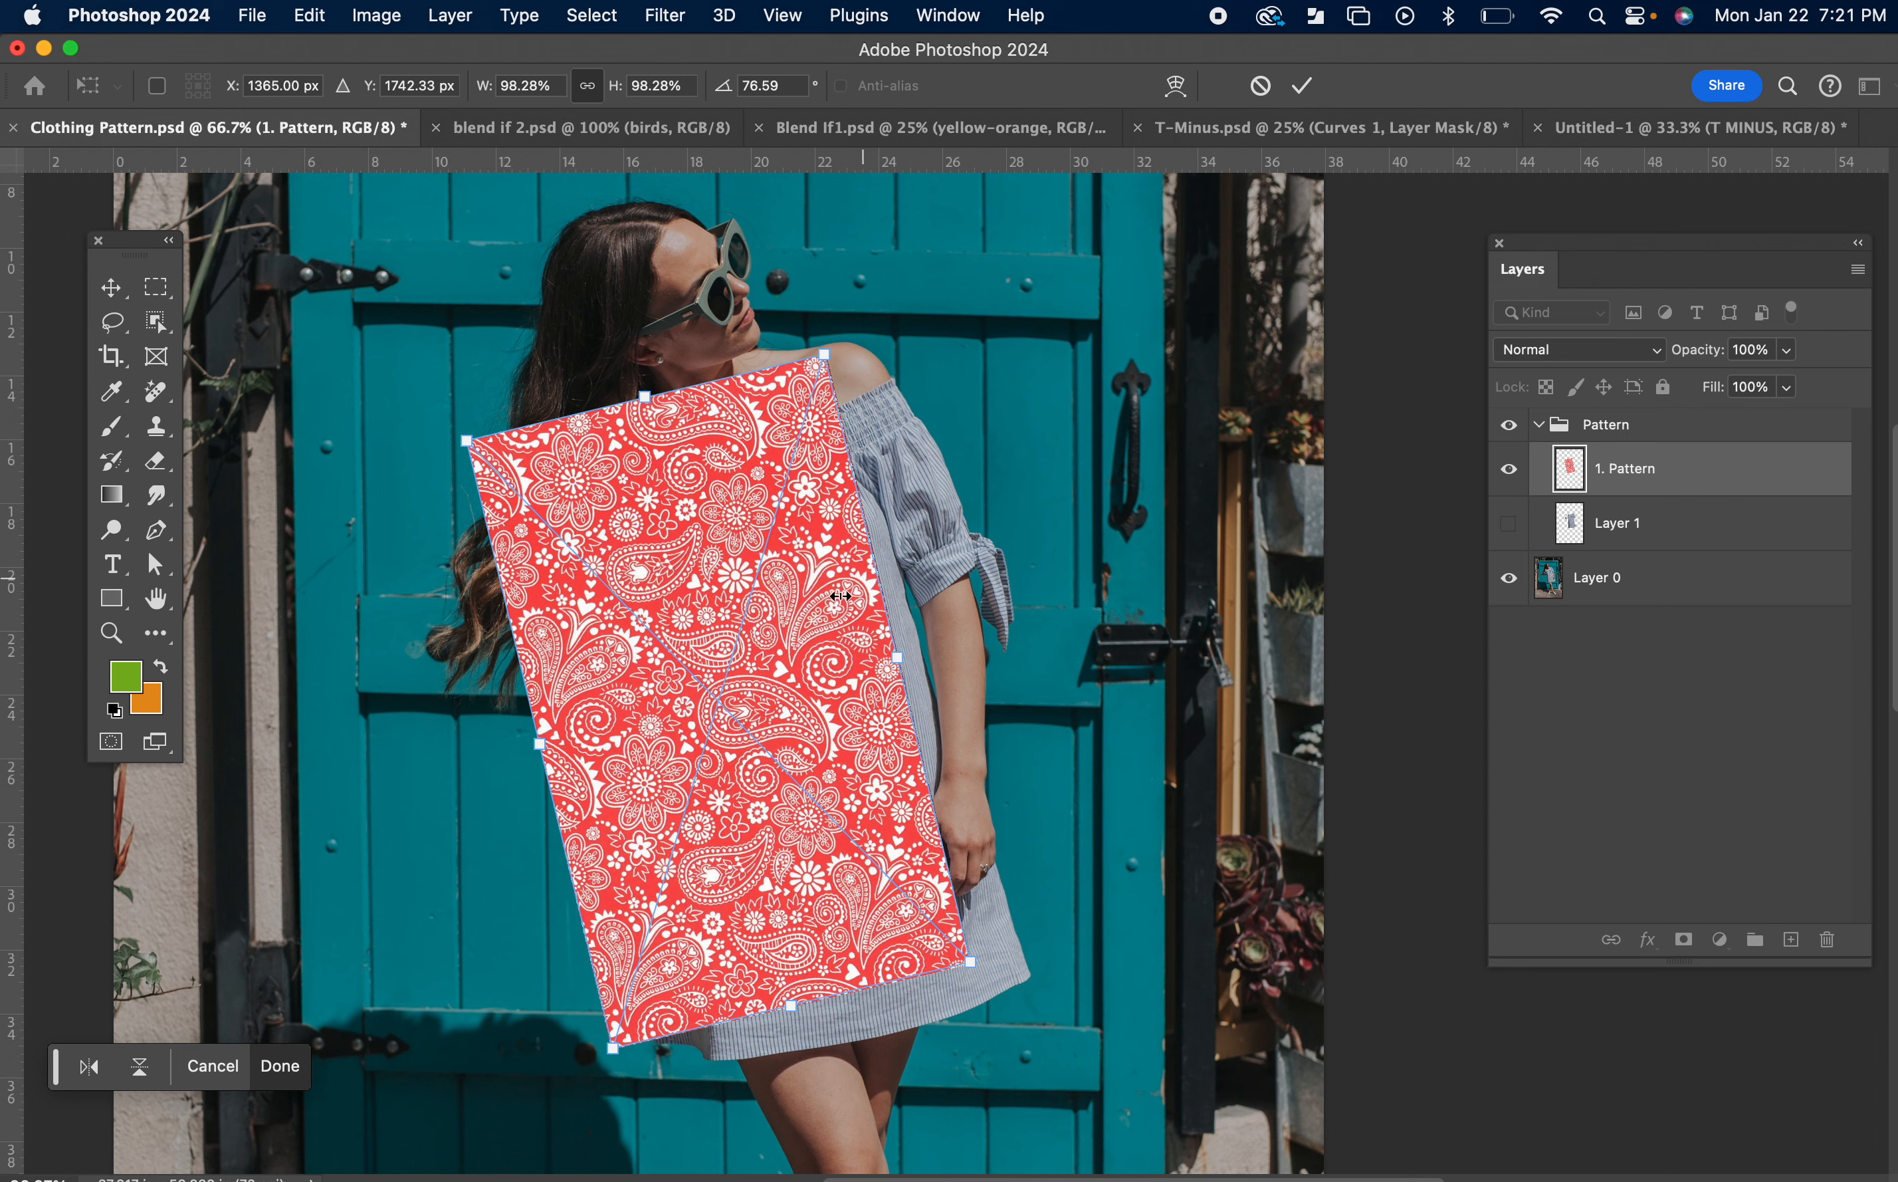
pyautogui.moveTo(841, 595); pyautogui.dragTo(899, 625)
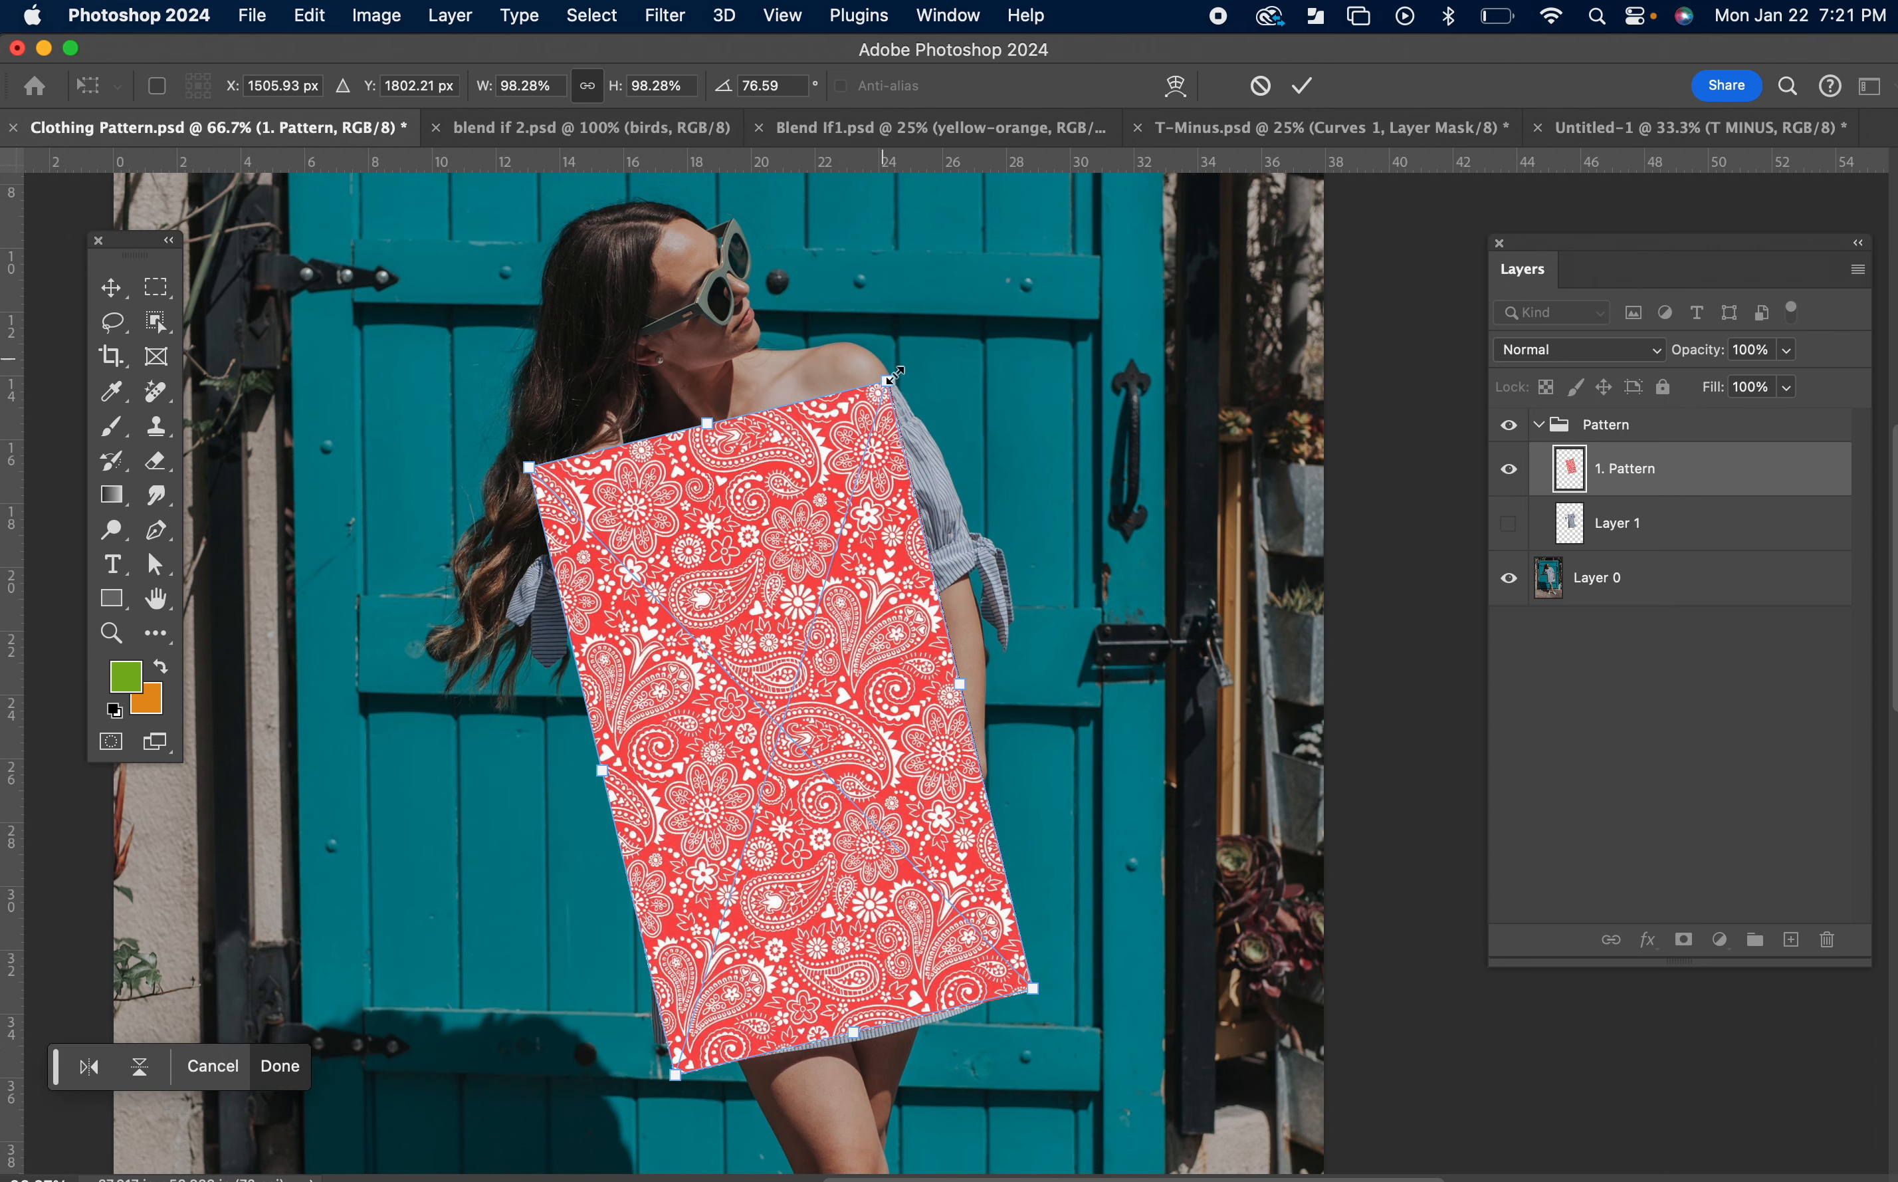
pyautogui.moveTo(890, 378); pyautogui.dragTo(1051, 276)
pyautogui.moveTo(881, 509); pyautogui.dragTo(888, 498)
pyautogui.press('Return')
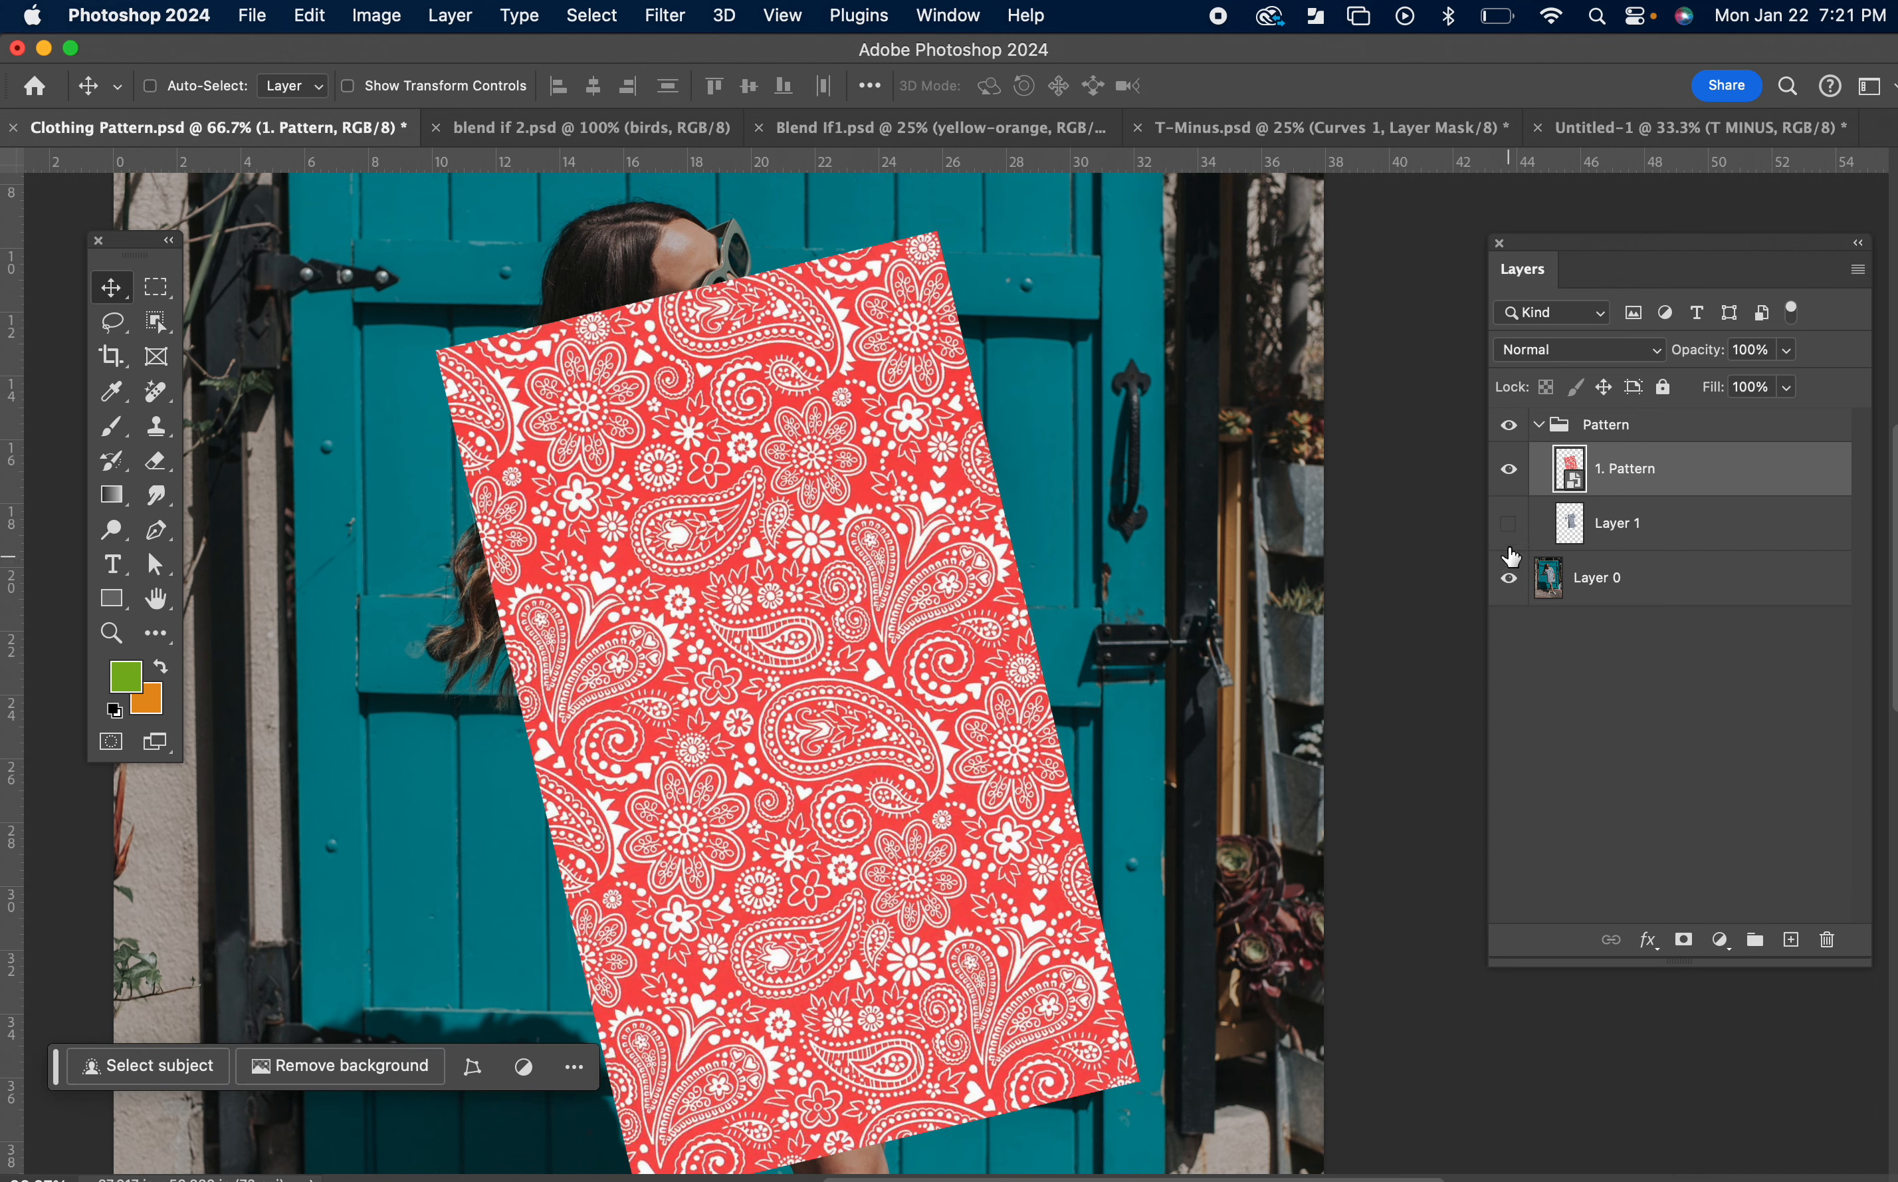
# Step: Hide the 1. Pattern layer and activate the Pen tool on Layer 0
pyautogui.click(1509, 470)
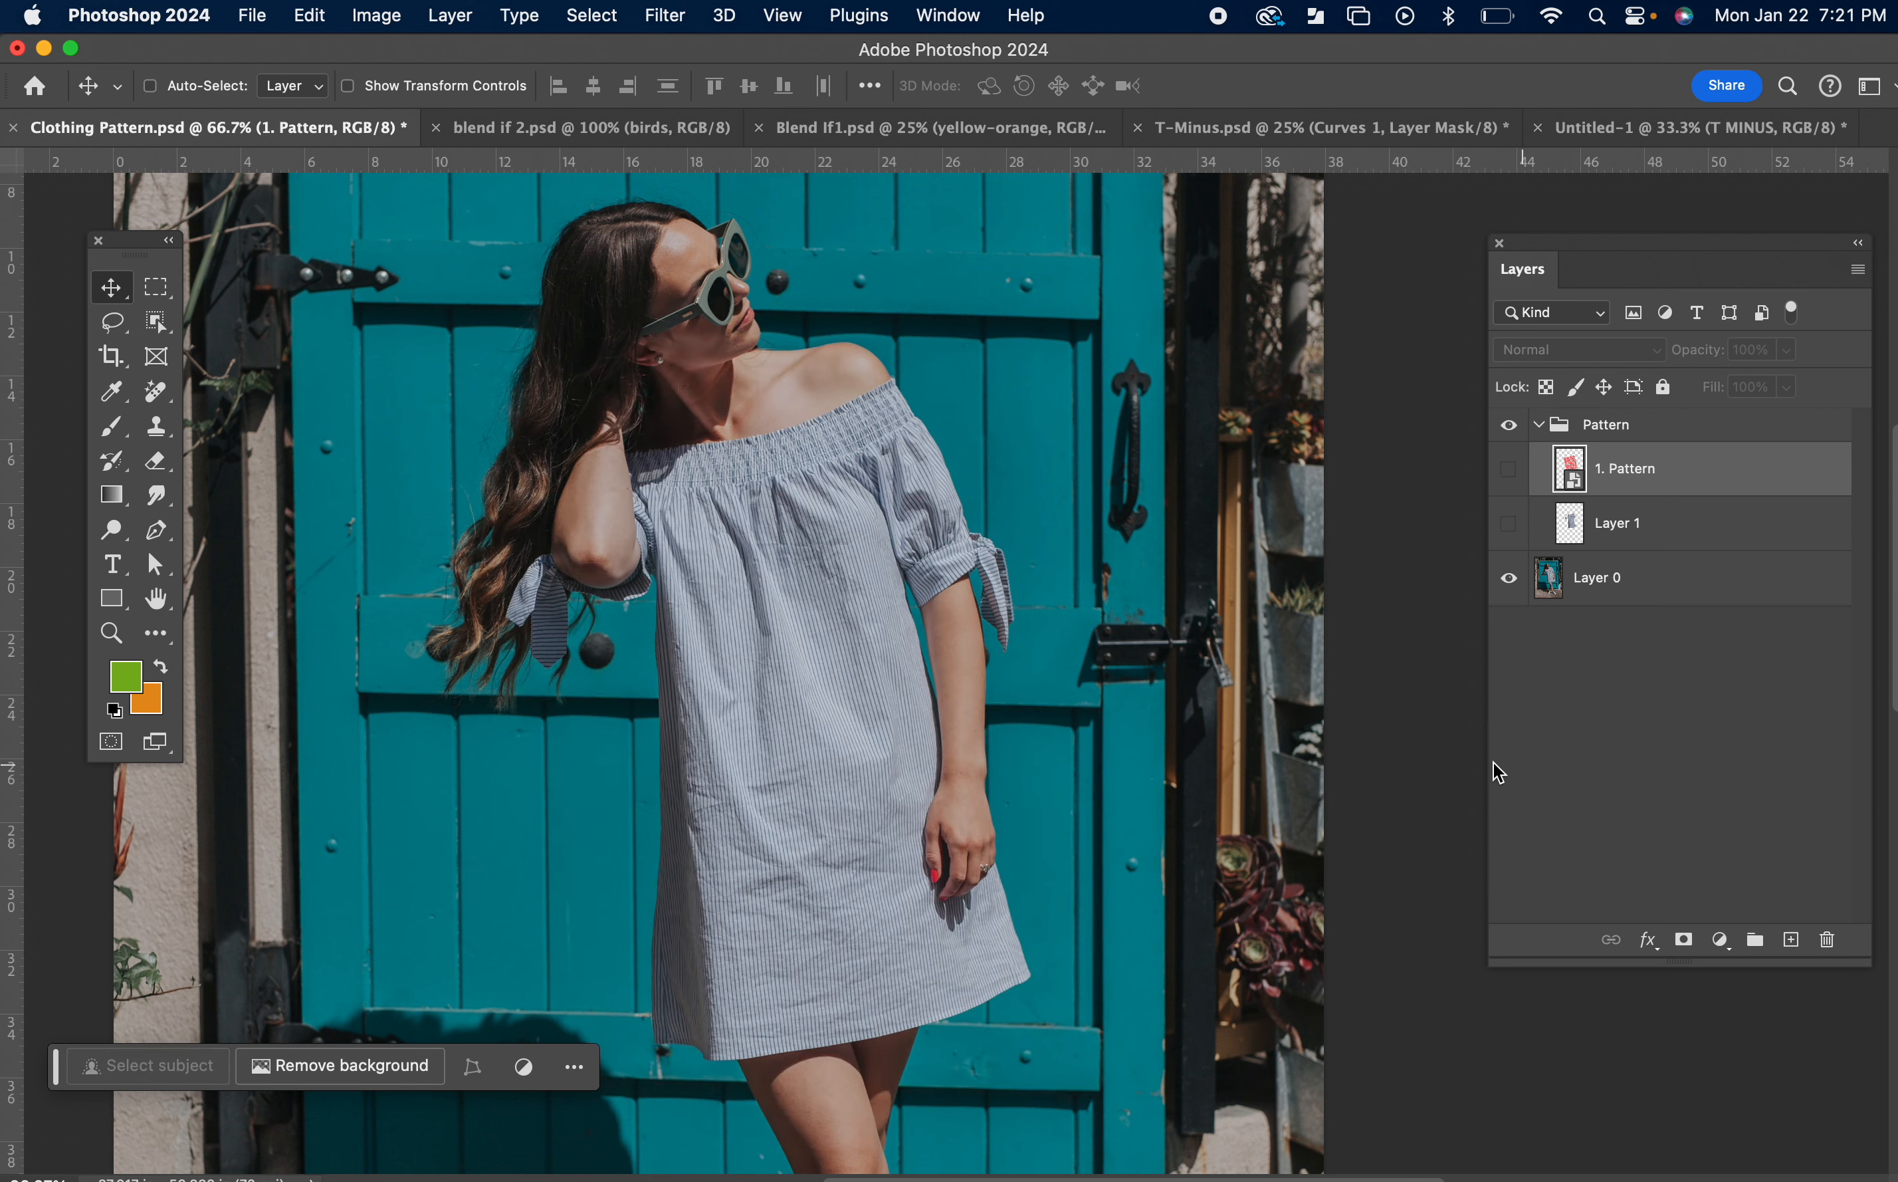
pyautogui.click(1563, 592)
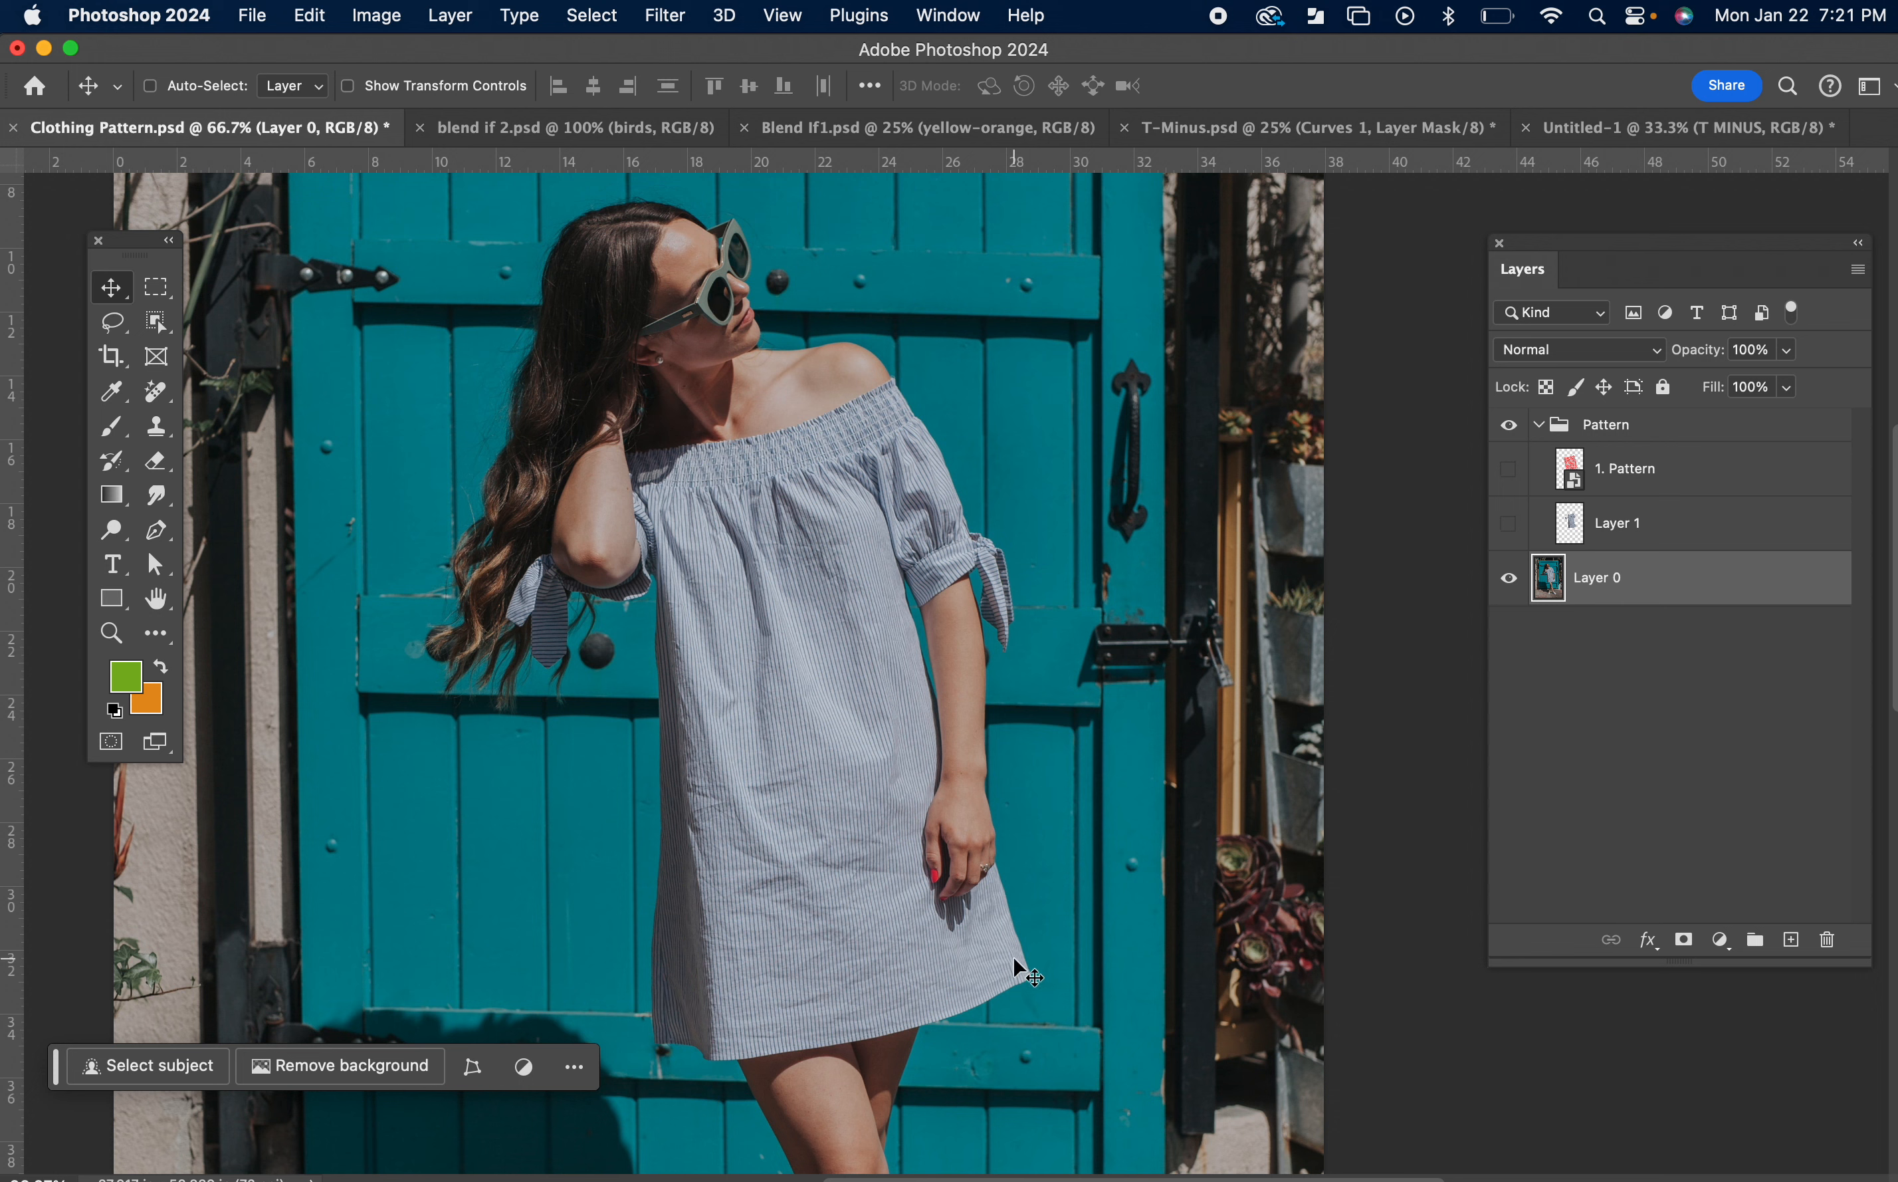
pyautogui.press('p')
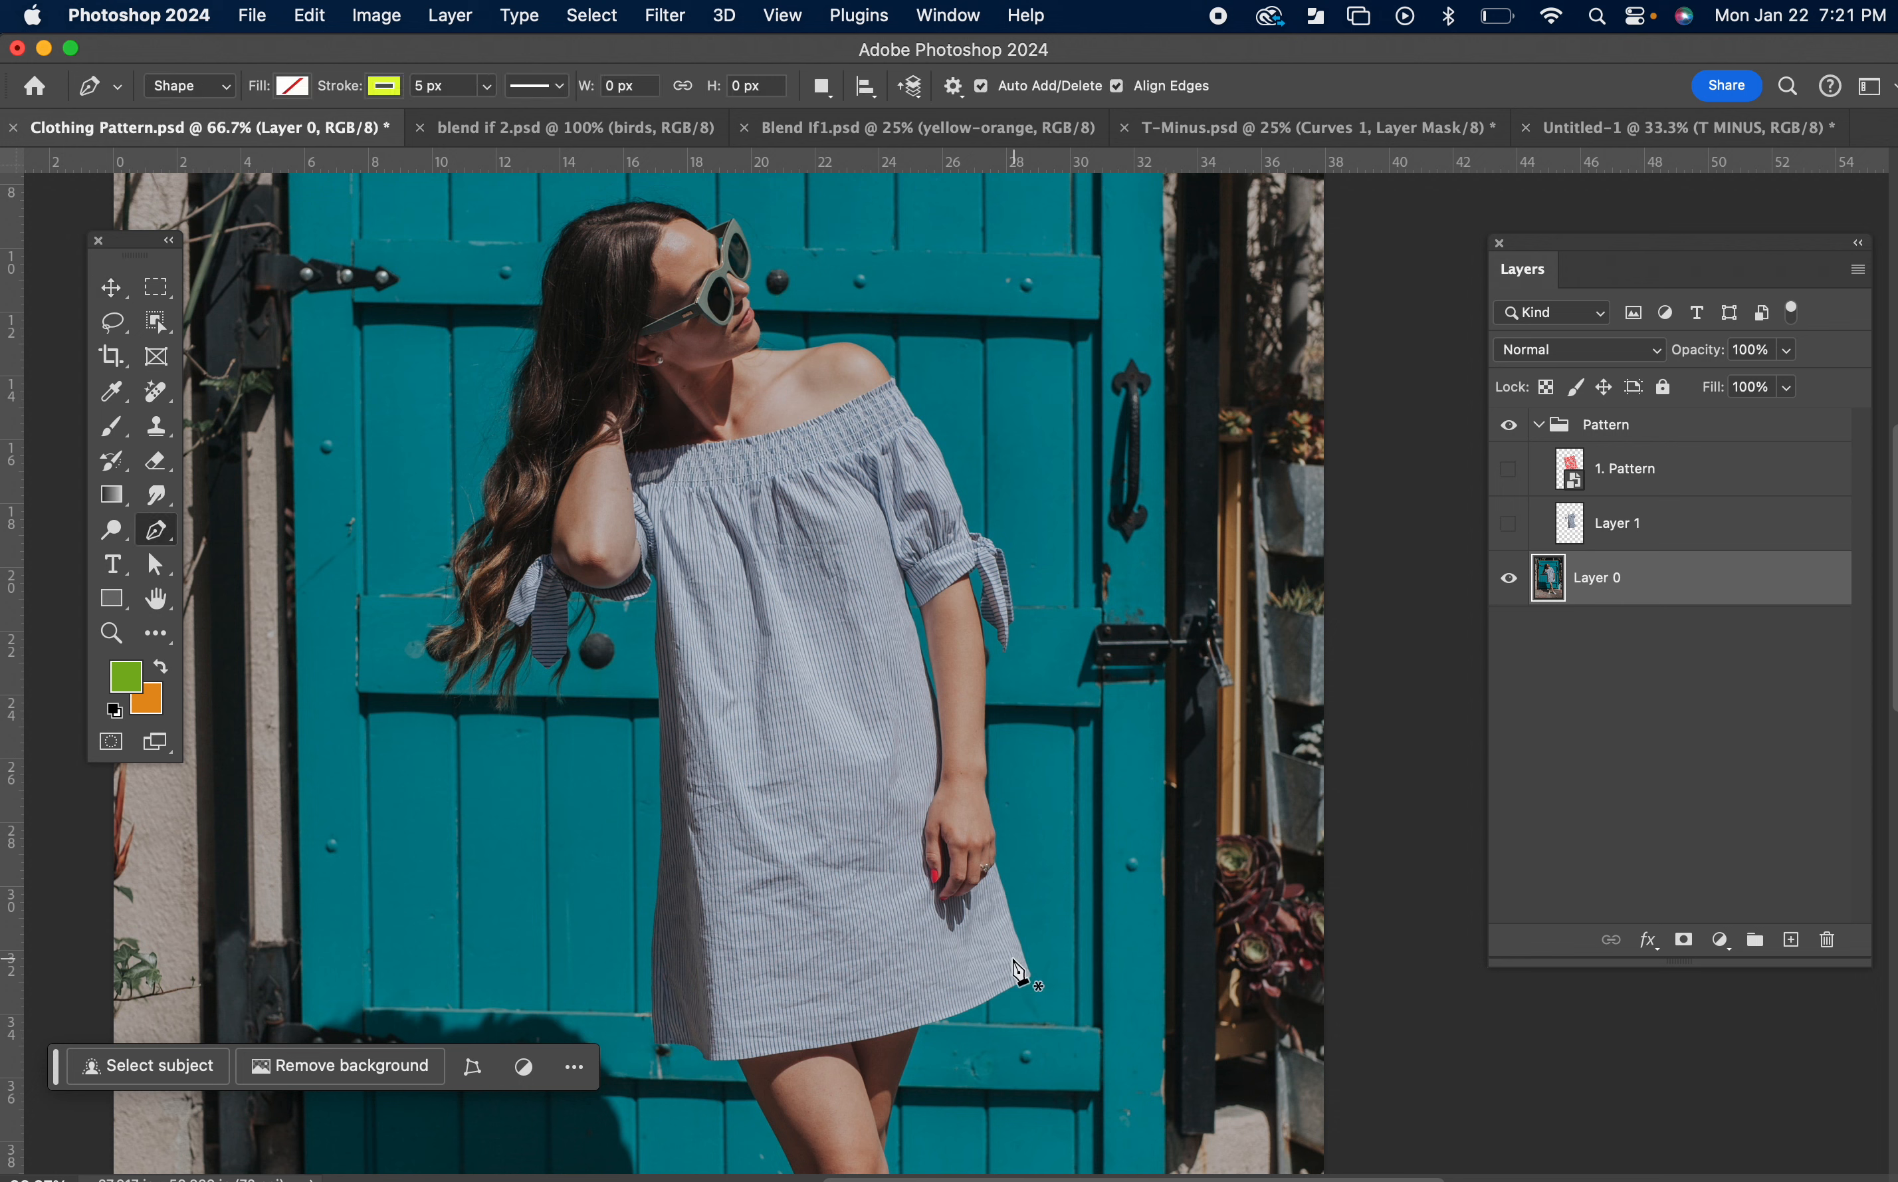
pyautogui.click(996, 863)
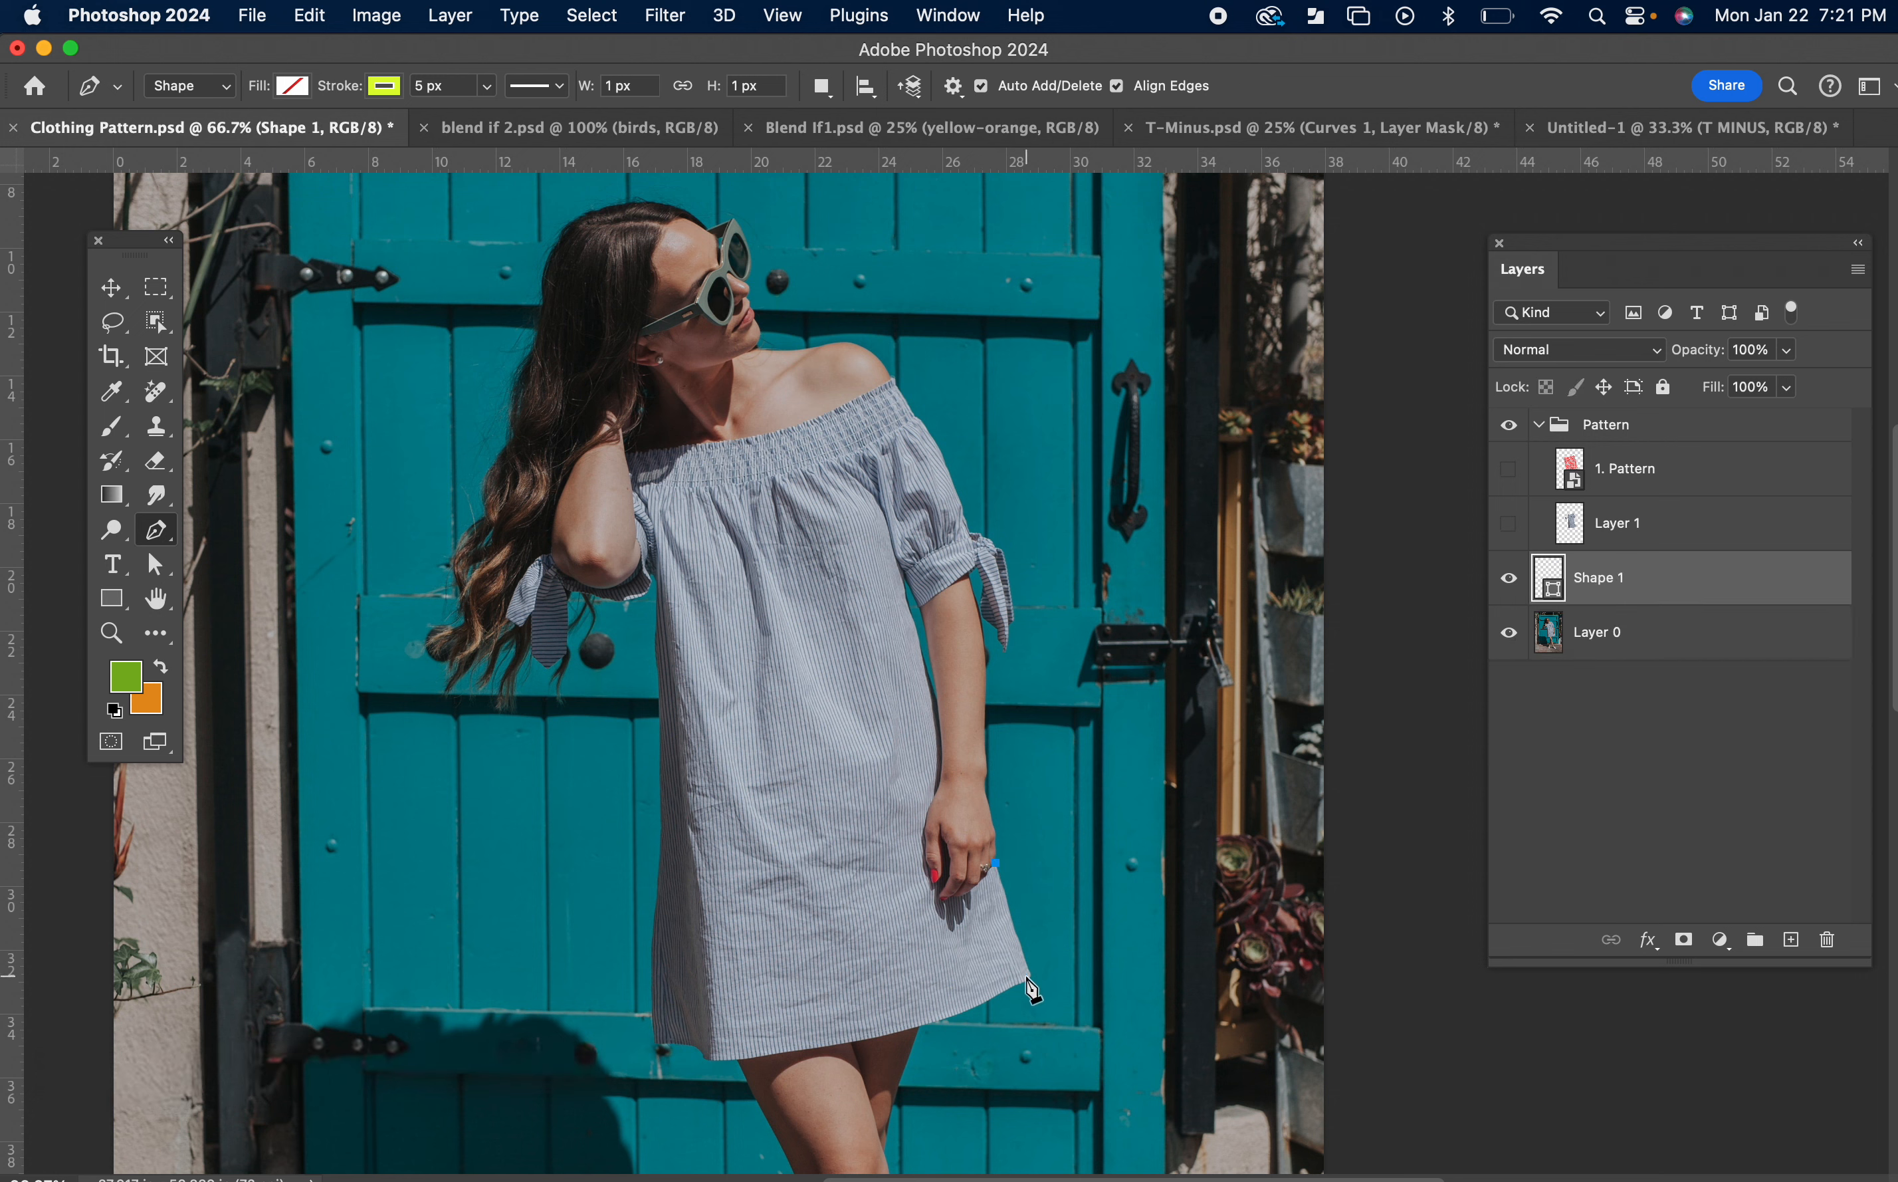
pyautogui.click(1031, 978)
pyautogui.moveTo(892, 1031); pyautogui.dragTo(830, 1048)
# Step: Set the Pen tool to Path mode and delete the partial shape drawn along the dress hem
pyautogui.click(233, 102)
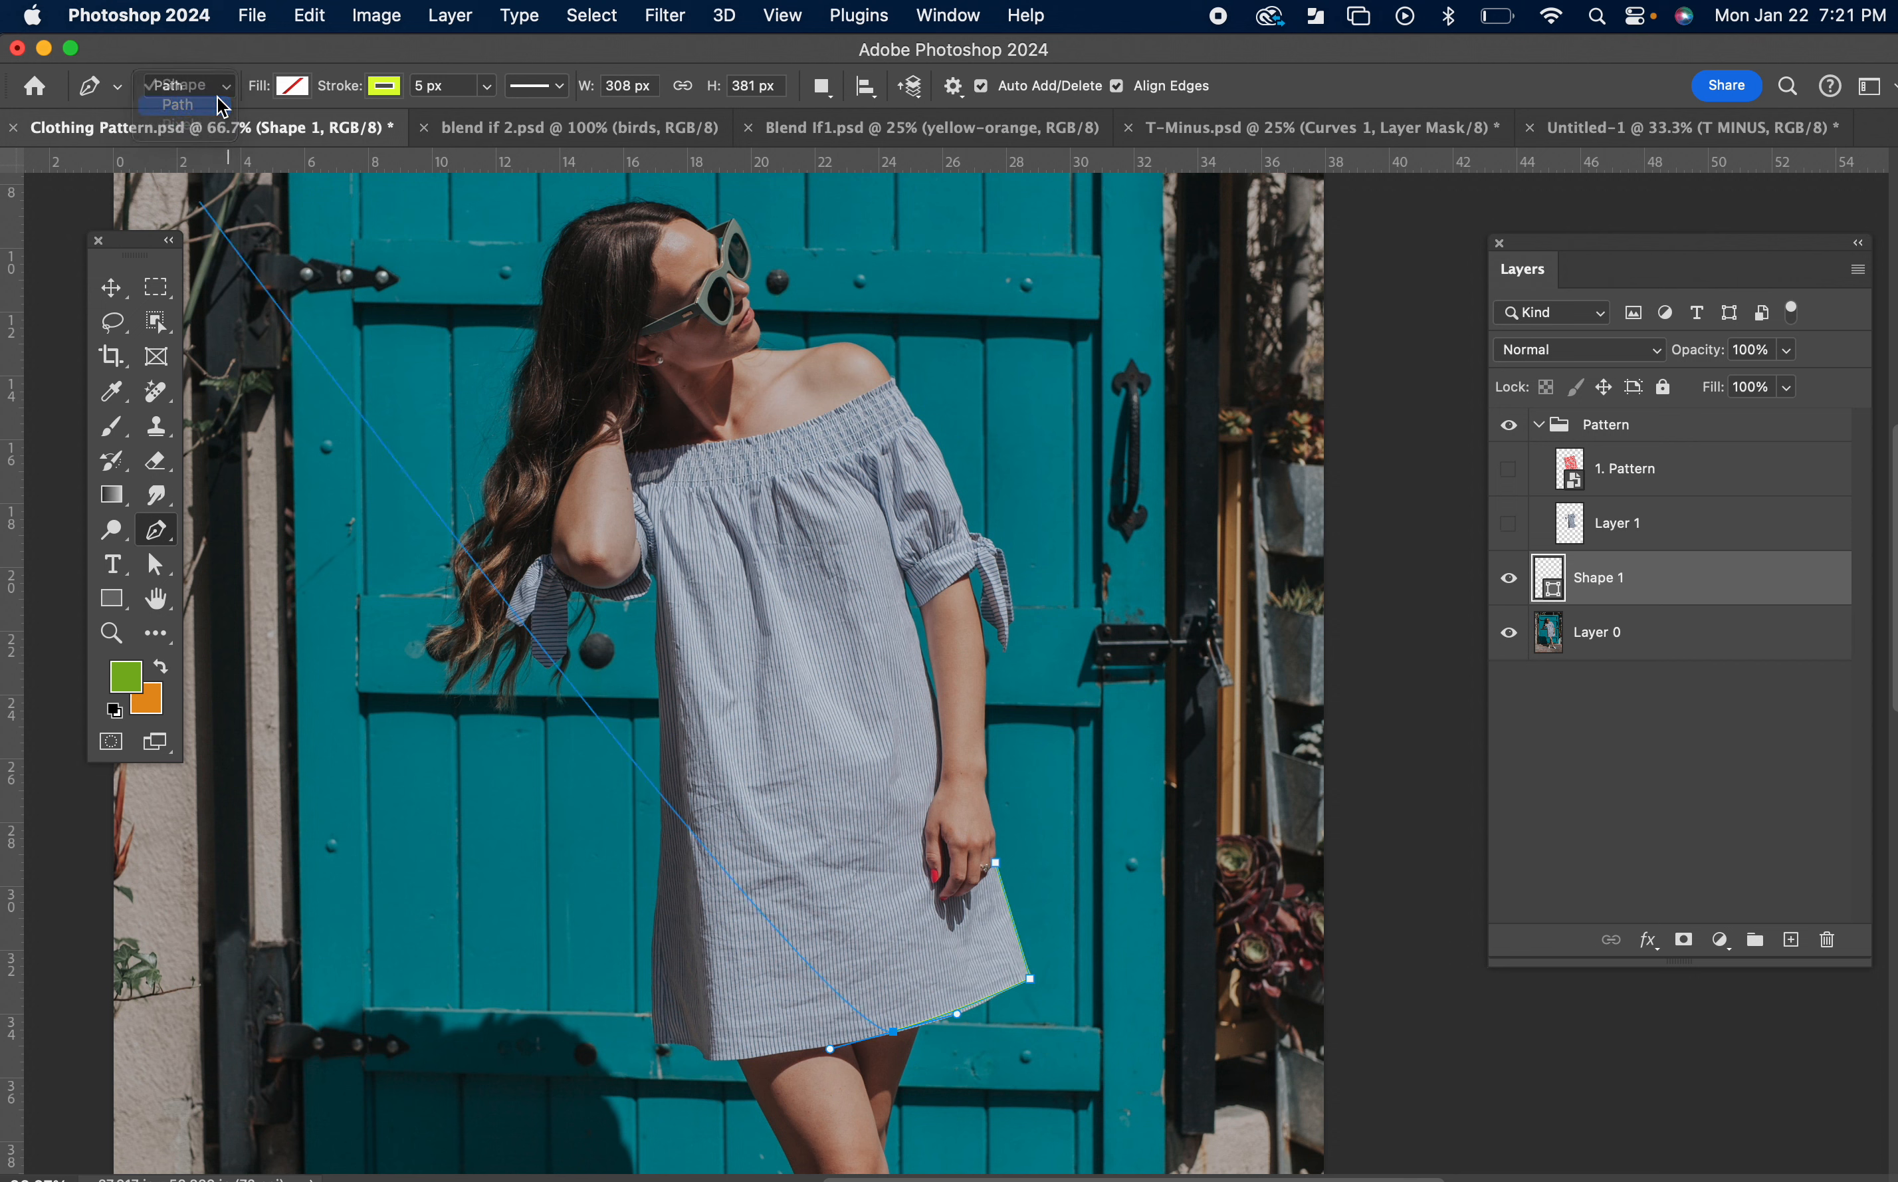
pyautogui.click(227, 111)
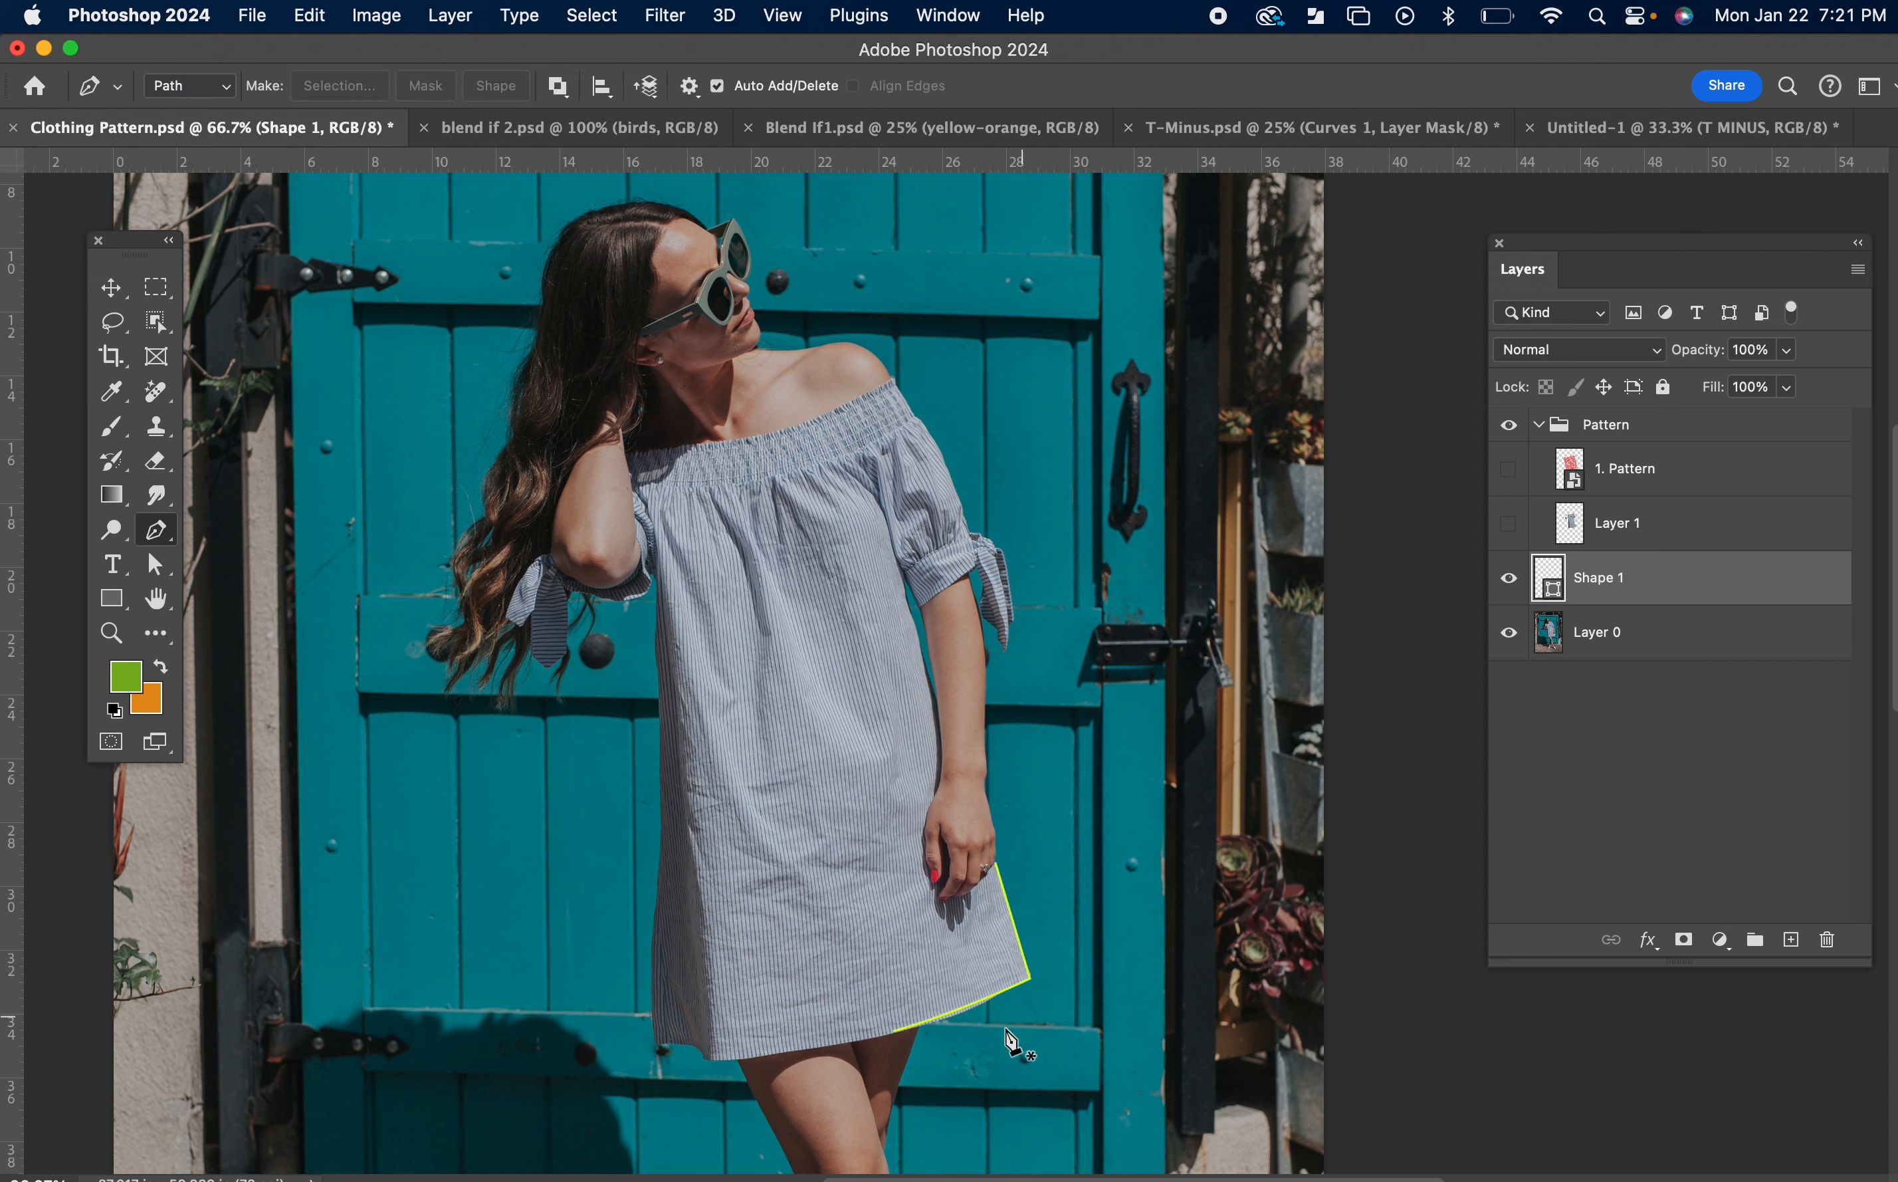
pyautogui.press('BackSpace')
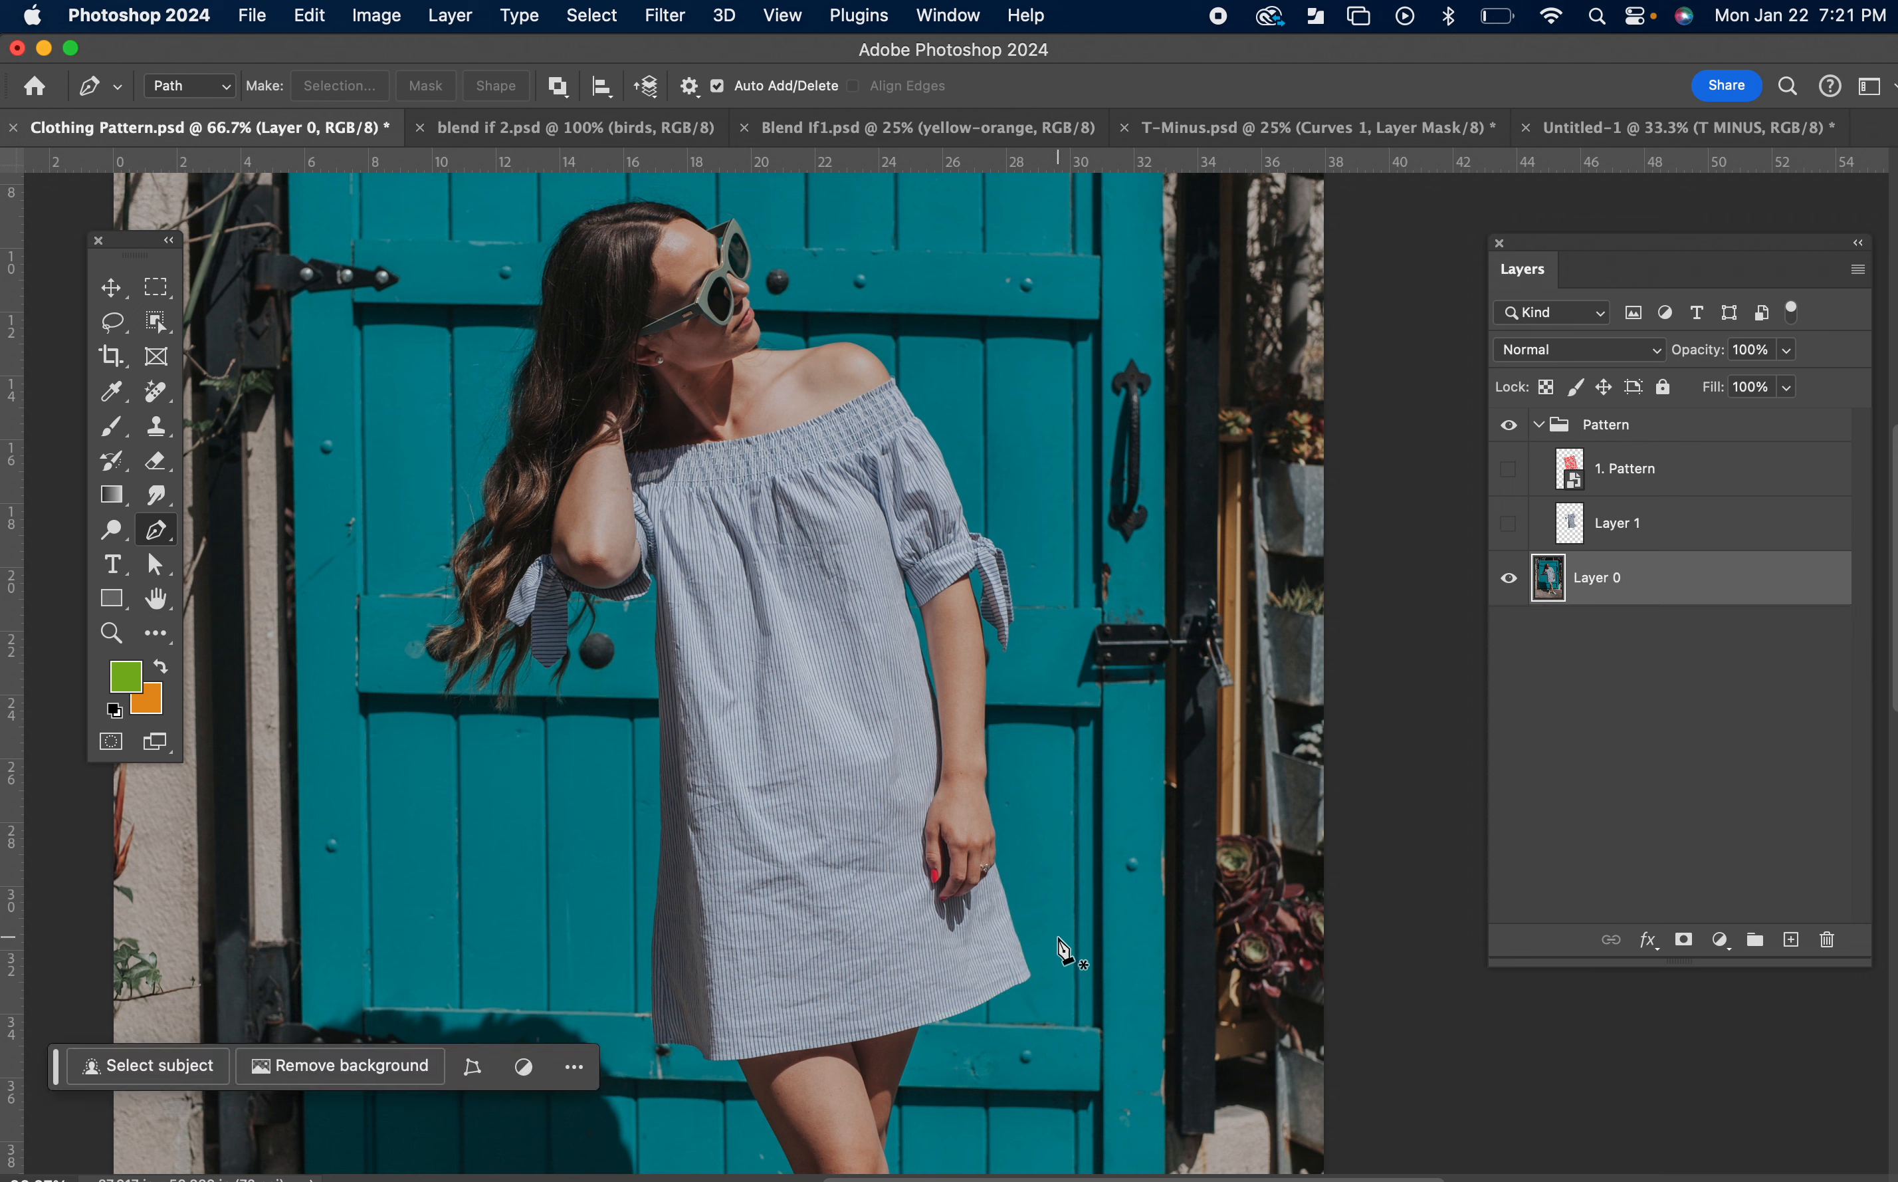
# Step: Start a path at the dress edge below the lowered hand and trace the hem and the opposite side
pyautogui.click(997, 867)
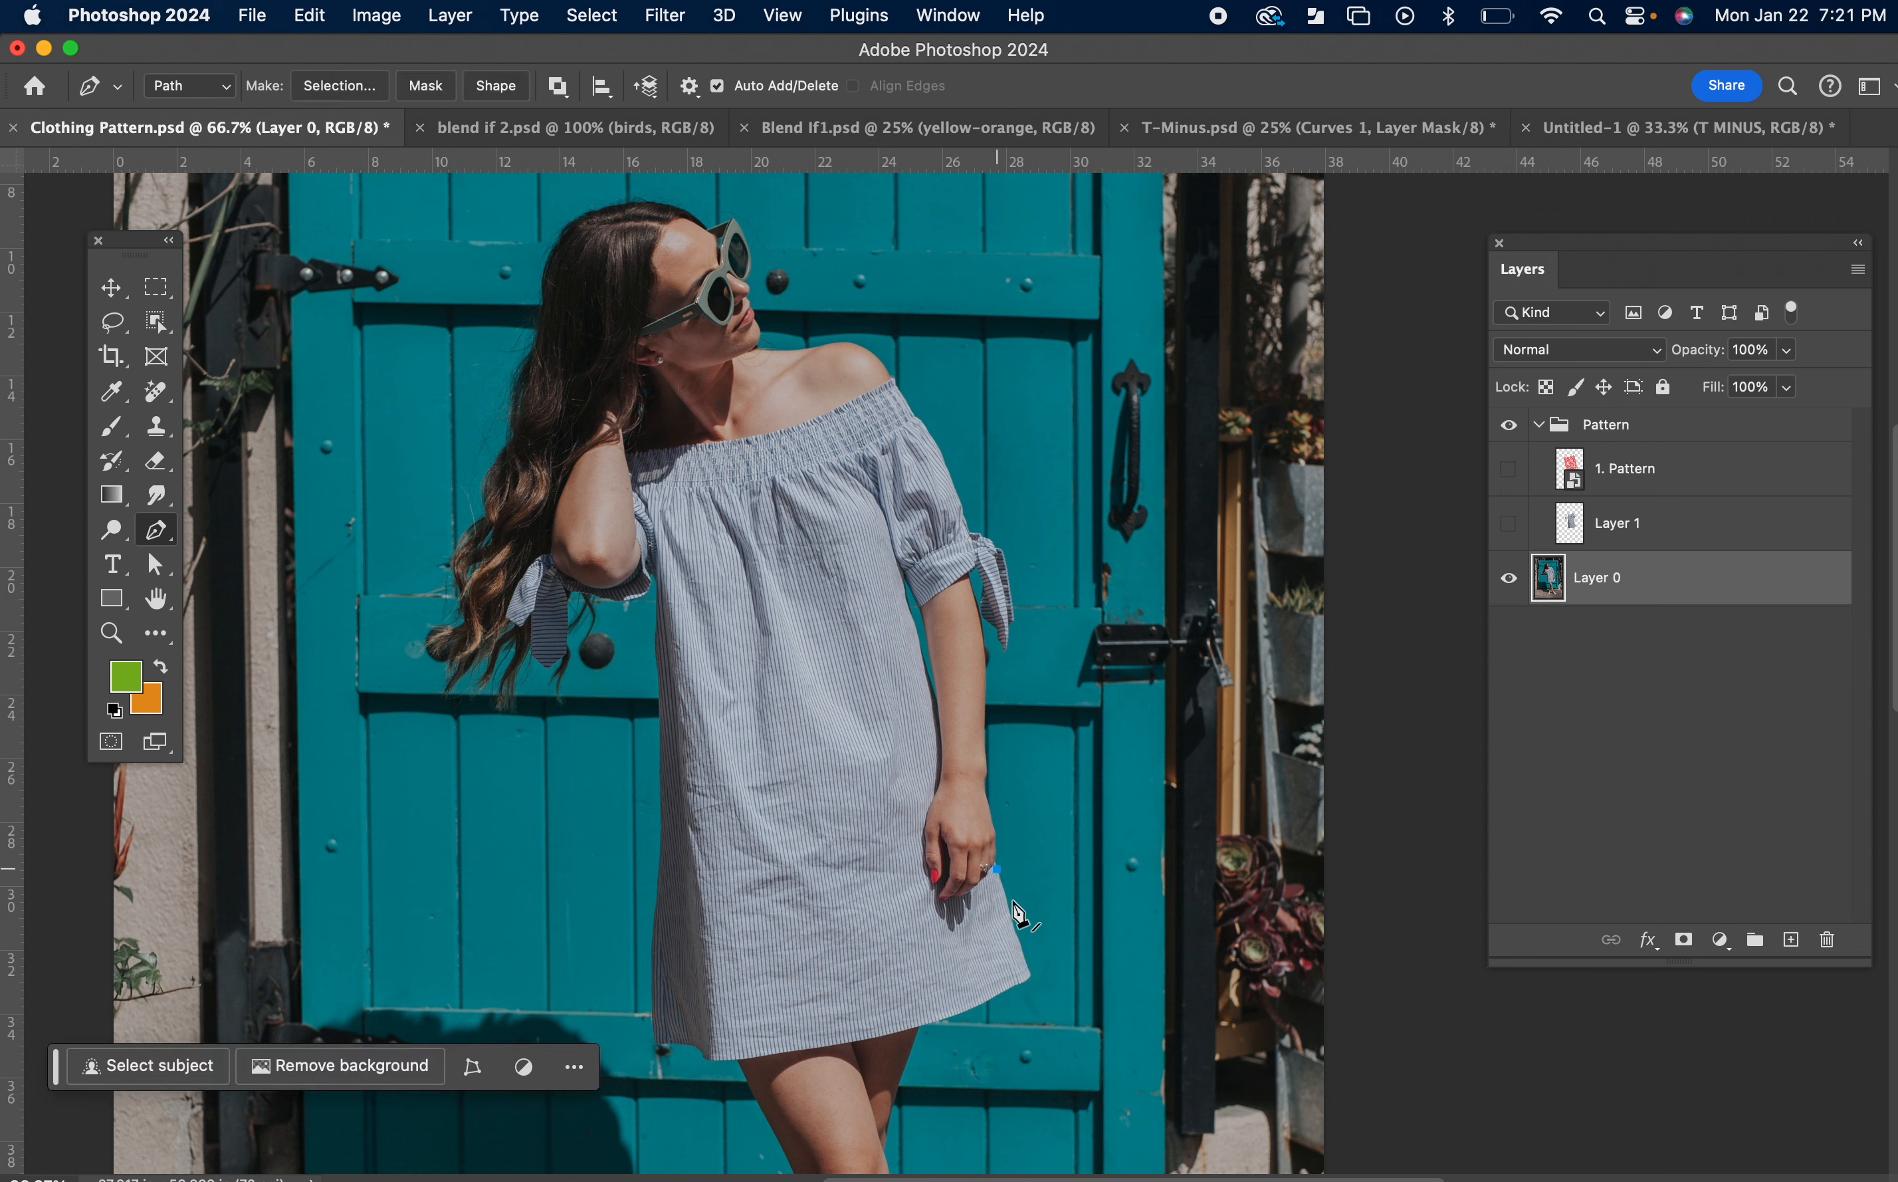
pyautogui.click(1030, 974)
pyautogui.click(885, 1026)
pyautogui.click(680, 1049)
pyautogui.click(656, 1039)
pyautogui.click(660, 730)
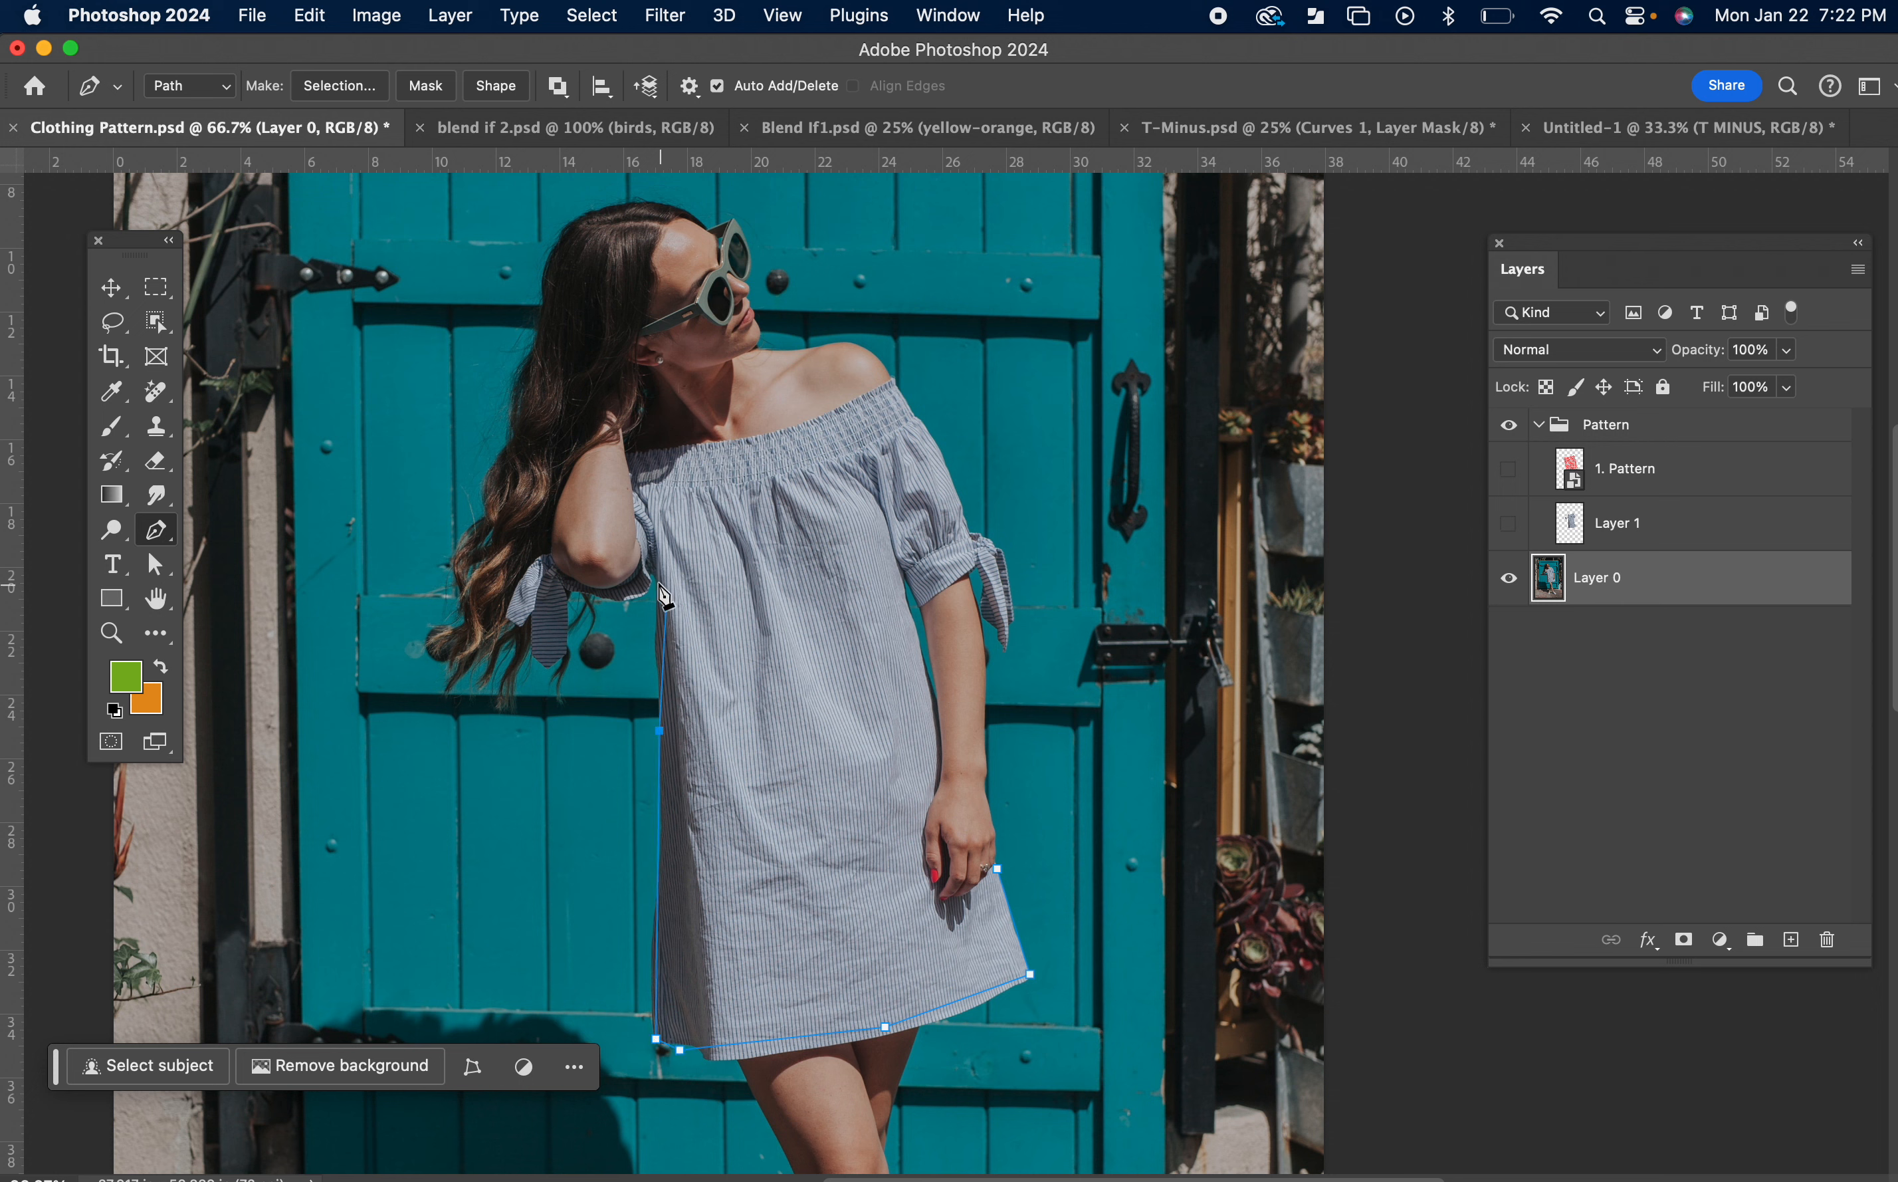
# Step: Continue the path around the sleeve and hanging tie at the raised arm's elbow
pyautogui.click(660, 554)
pyautogui.click(639, 598)
pyautogui.click(622, 600)
pyautogui.click(568, 598)
pyautogui.click(560, 657)
pyautogui.click(540, 663)
pyautogui.click(525, 635)
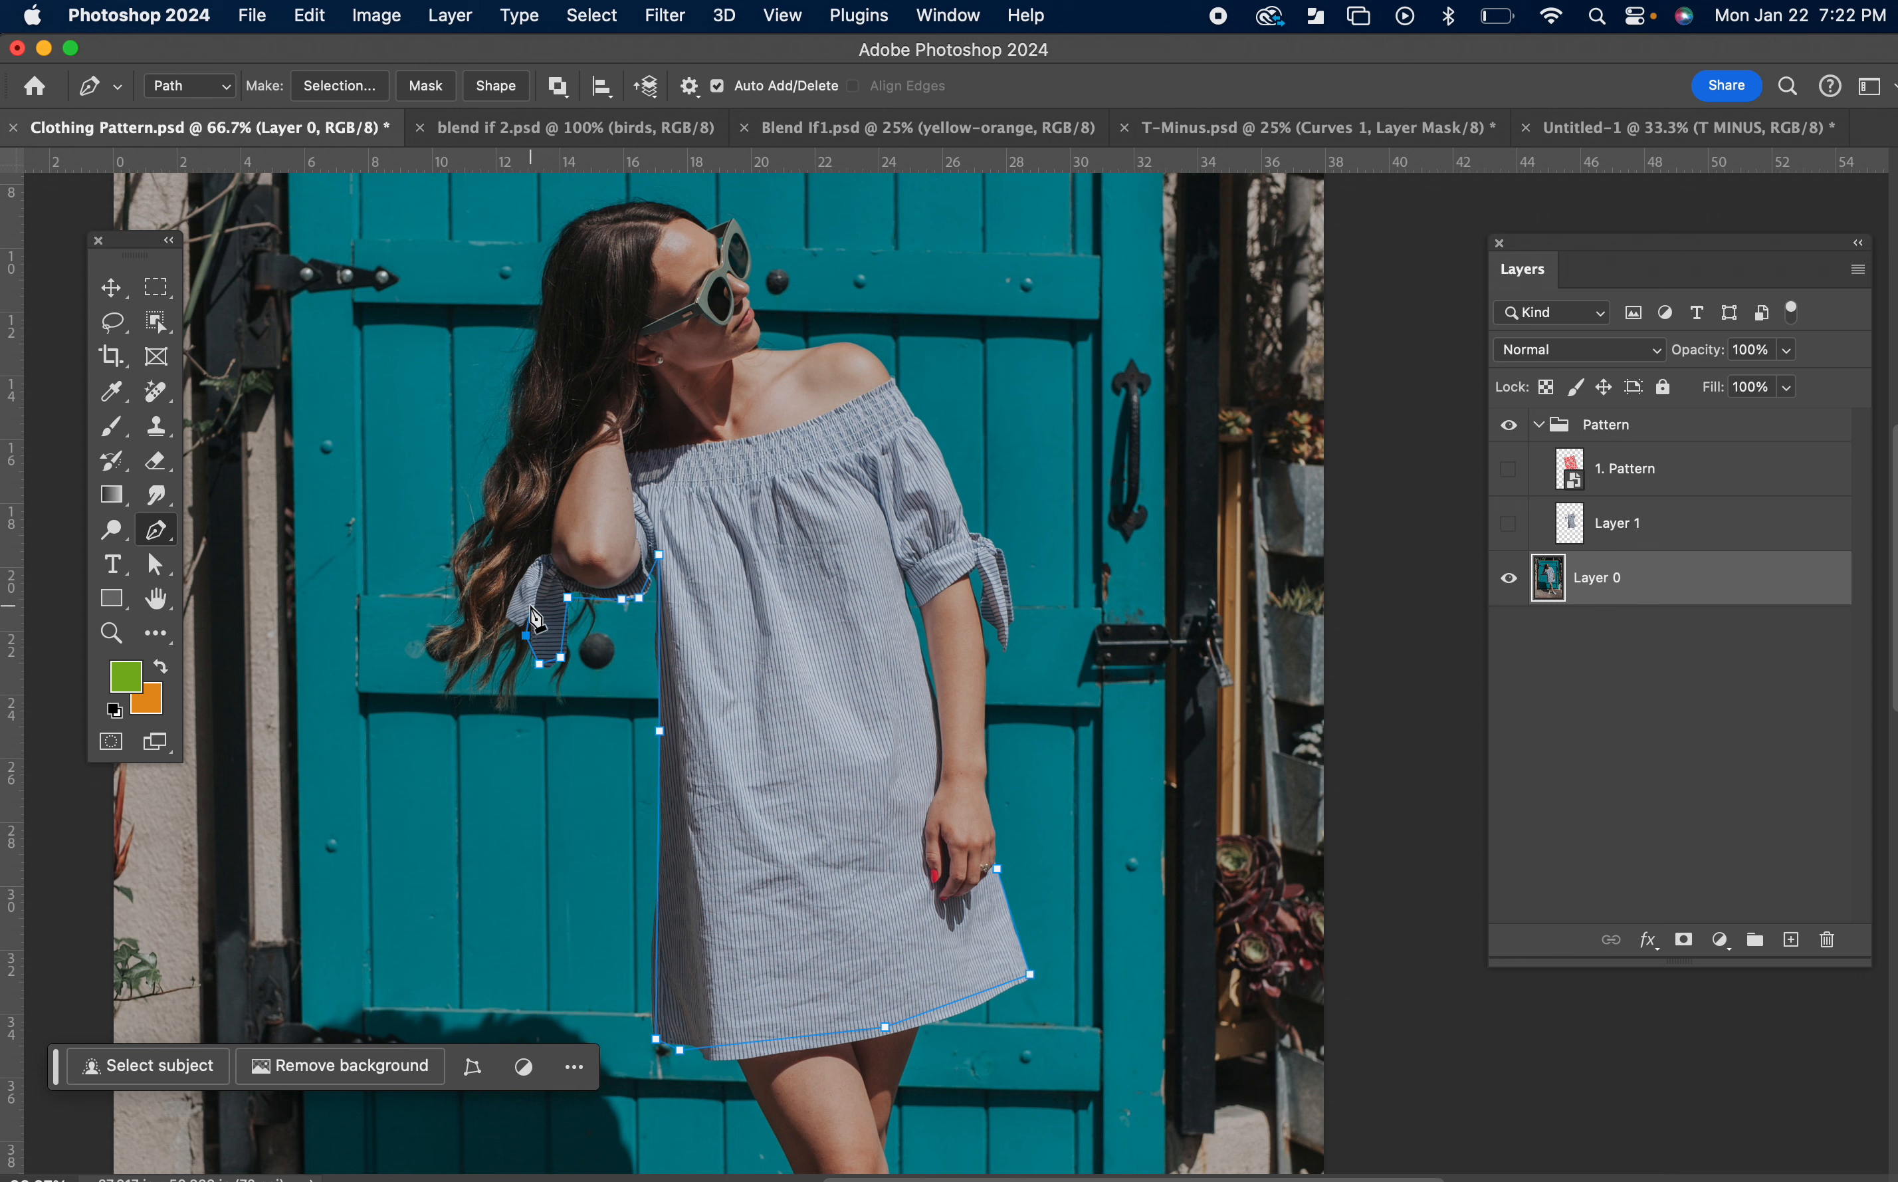
pyautogui.click(509, 623)
pyautogui.click(531, 606)
pyautogui.click(523, 576)
pyautogui.click(550, 556)
pyautogui.moveTo(569, 584); pyautogui.dragTo(633, 517)
pyautogui.click(637, 577)
# Step: Trace the neckline to the far shoulder and outline the other sleeve with its tied bow
pyautogui.click(630, 454)
pyautogui.moveTo(746, 439); pyautogui.dragTo(754, 436)
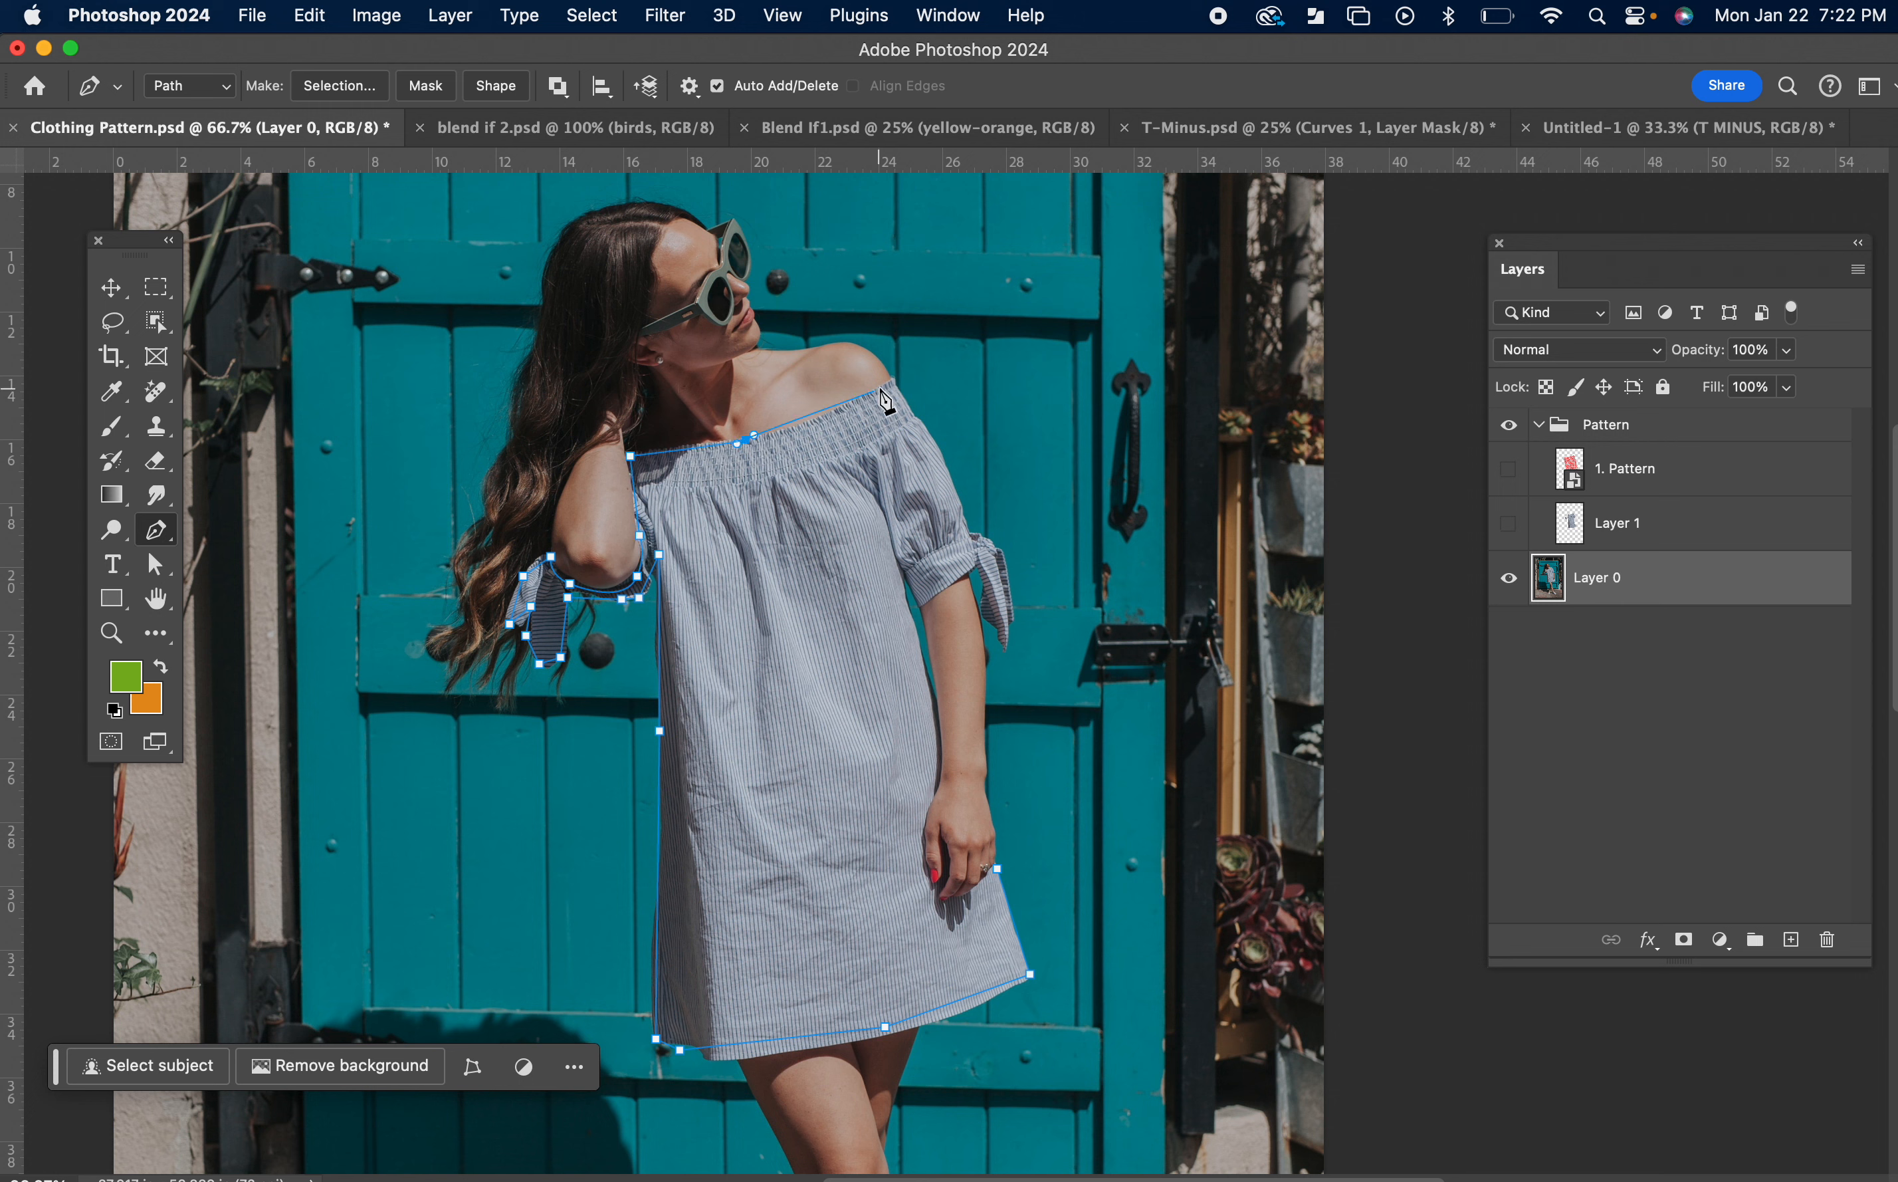
pyautogui.click(894, 379)
pyautogui.click(976, 542)
pyautogui.moveTo(1010, 582); pyautogui.dragTo(1016, 618)
pyautogui.click(1020, 625)
pyautogui.click(1008, 646)
pyautogui.click(987, 616)
pyautogui.click(980, 563)
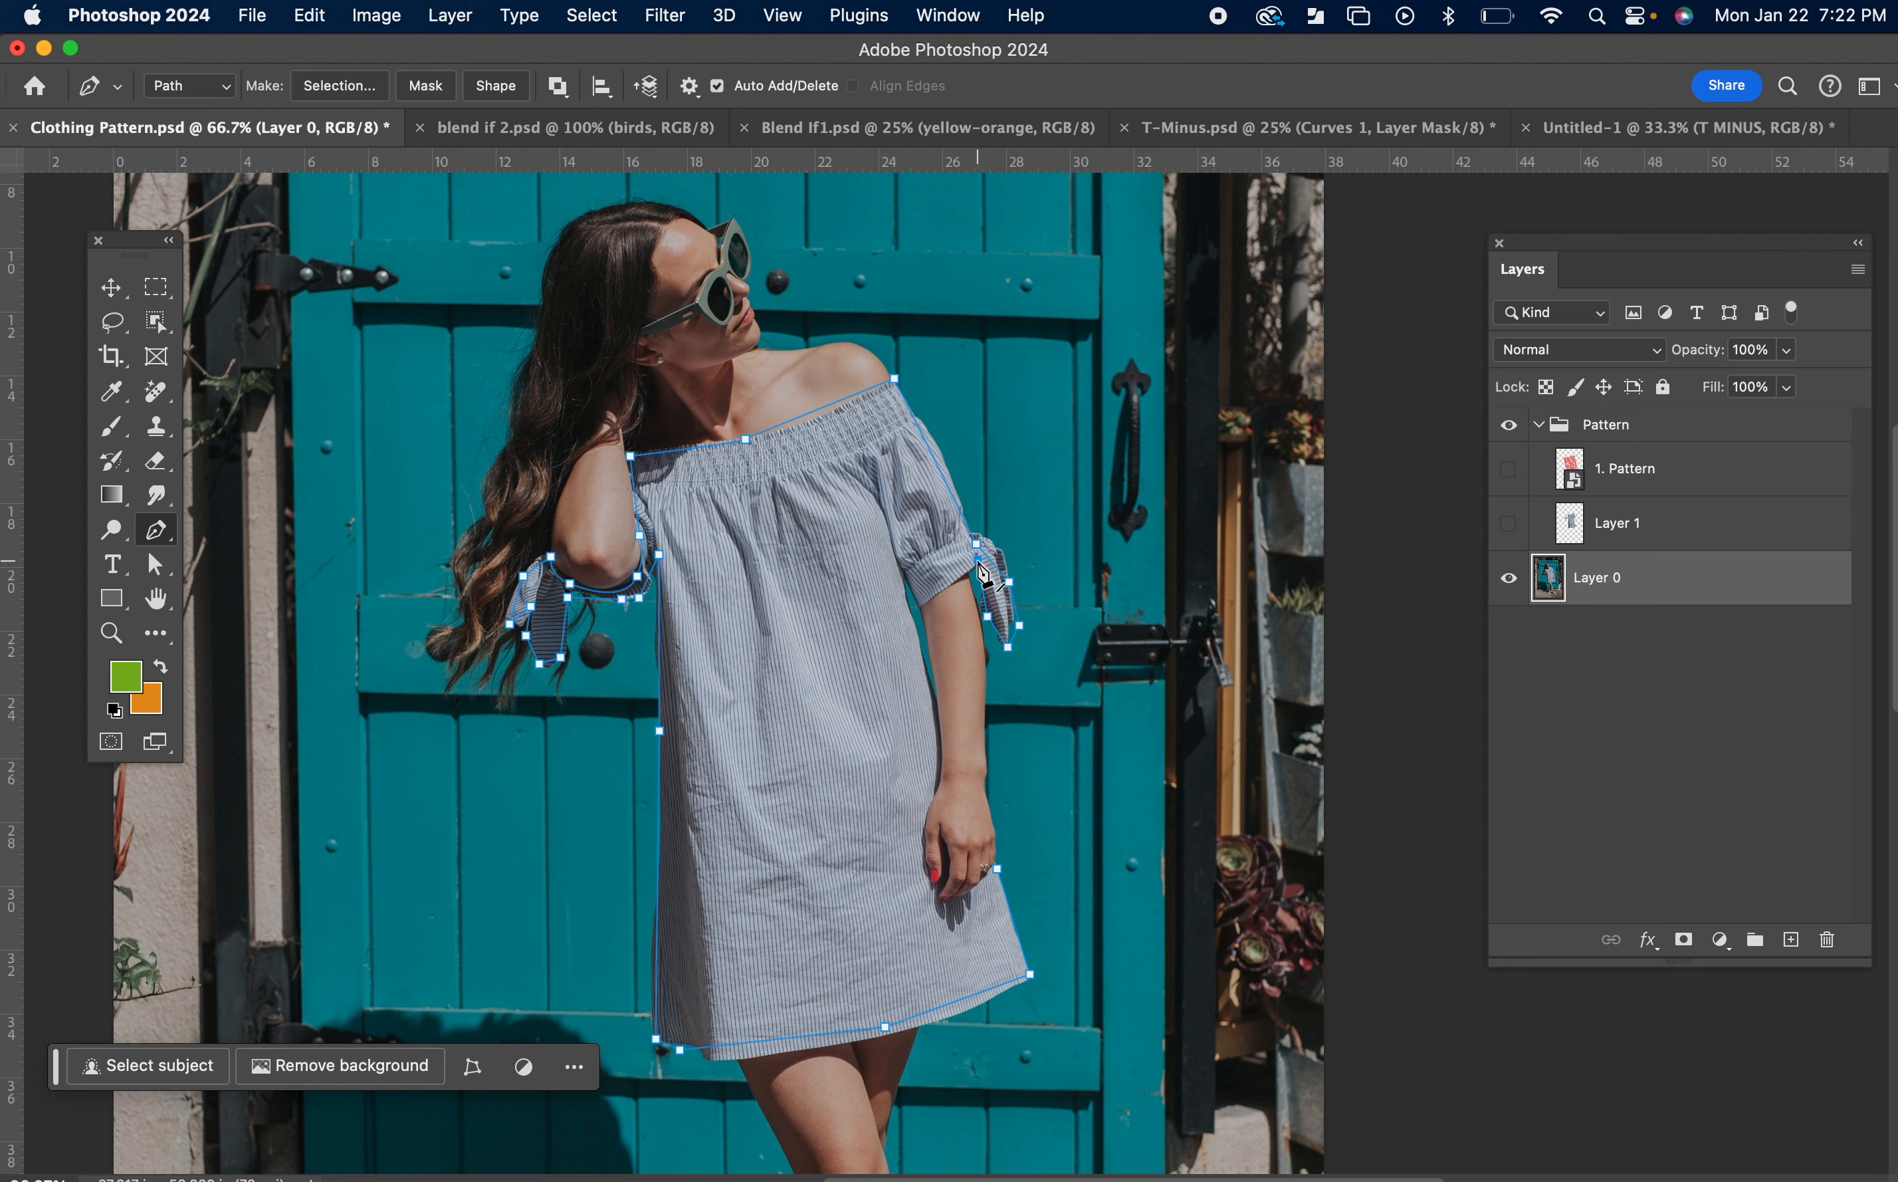
pyautogui.click(923, 608)
pyautogui.click(899, 566)
# Step: Trace the dress edge along the lowered arm and hand, close the path at its starting point, and dismiss it
pyautogui.moveTo(921, 662); pyautogui.dragTo(926, 674)
pyautogui.click(941, 755)
pyautogui.click(928, 813)
pyautogui.click(923, 871)
pyautogui.click(939, 891)
pyautogui.click(959, 900)
pyautogui.click(986, 888)
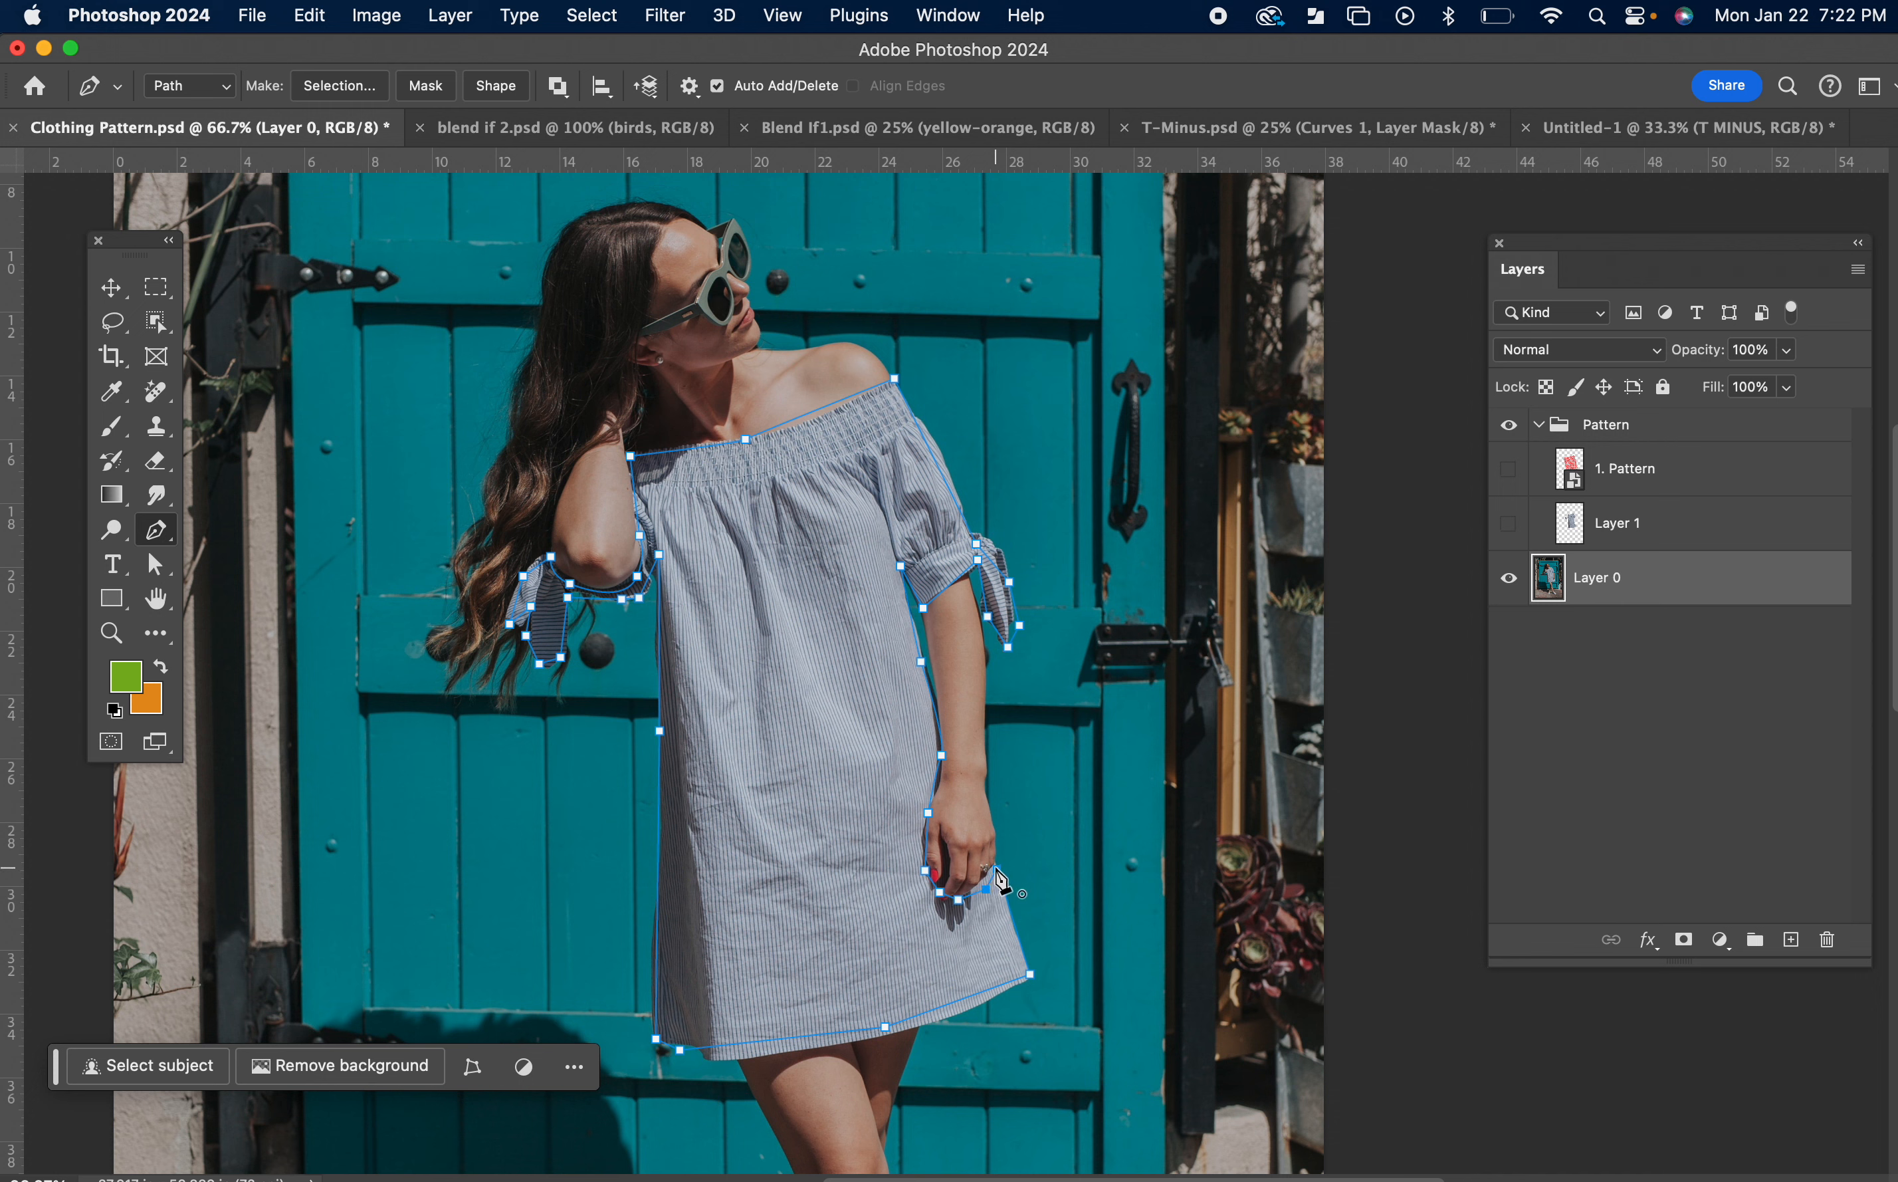
pyautogui.click(997, 867)
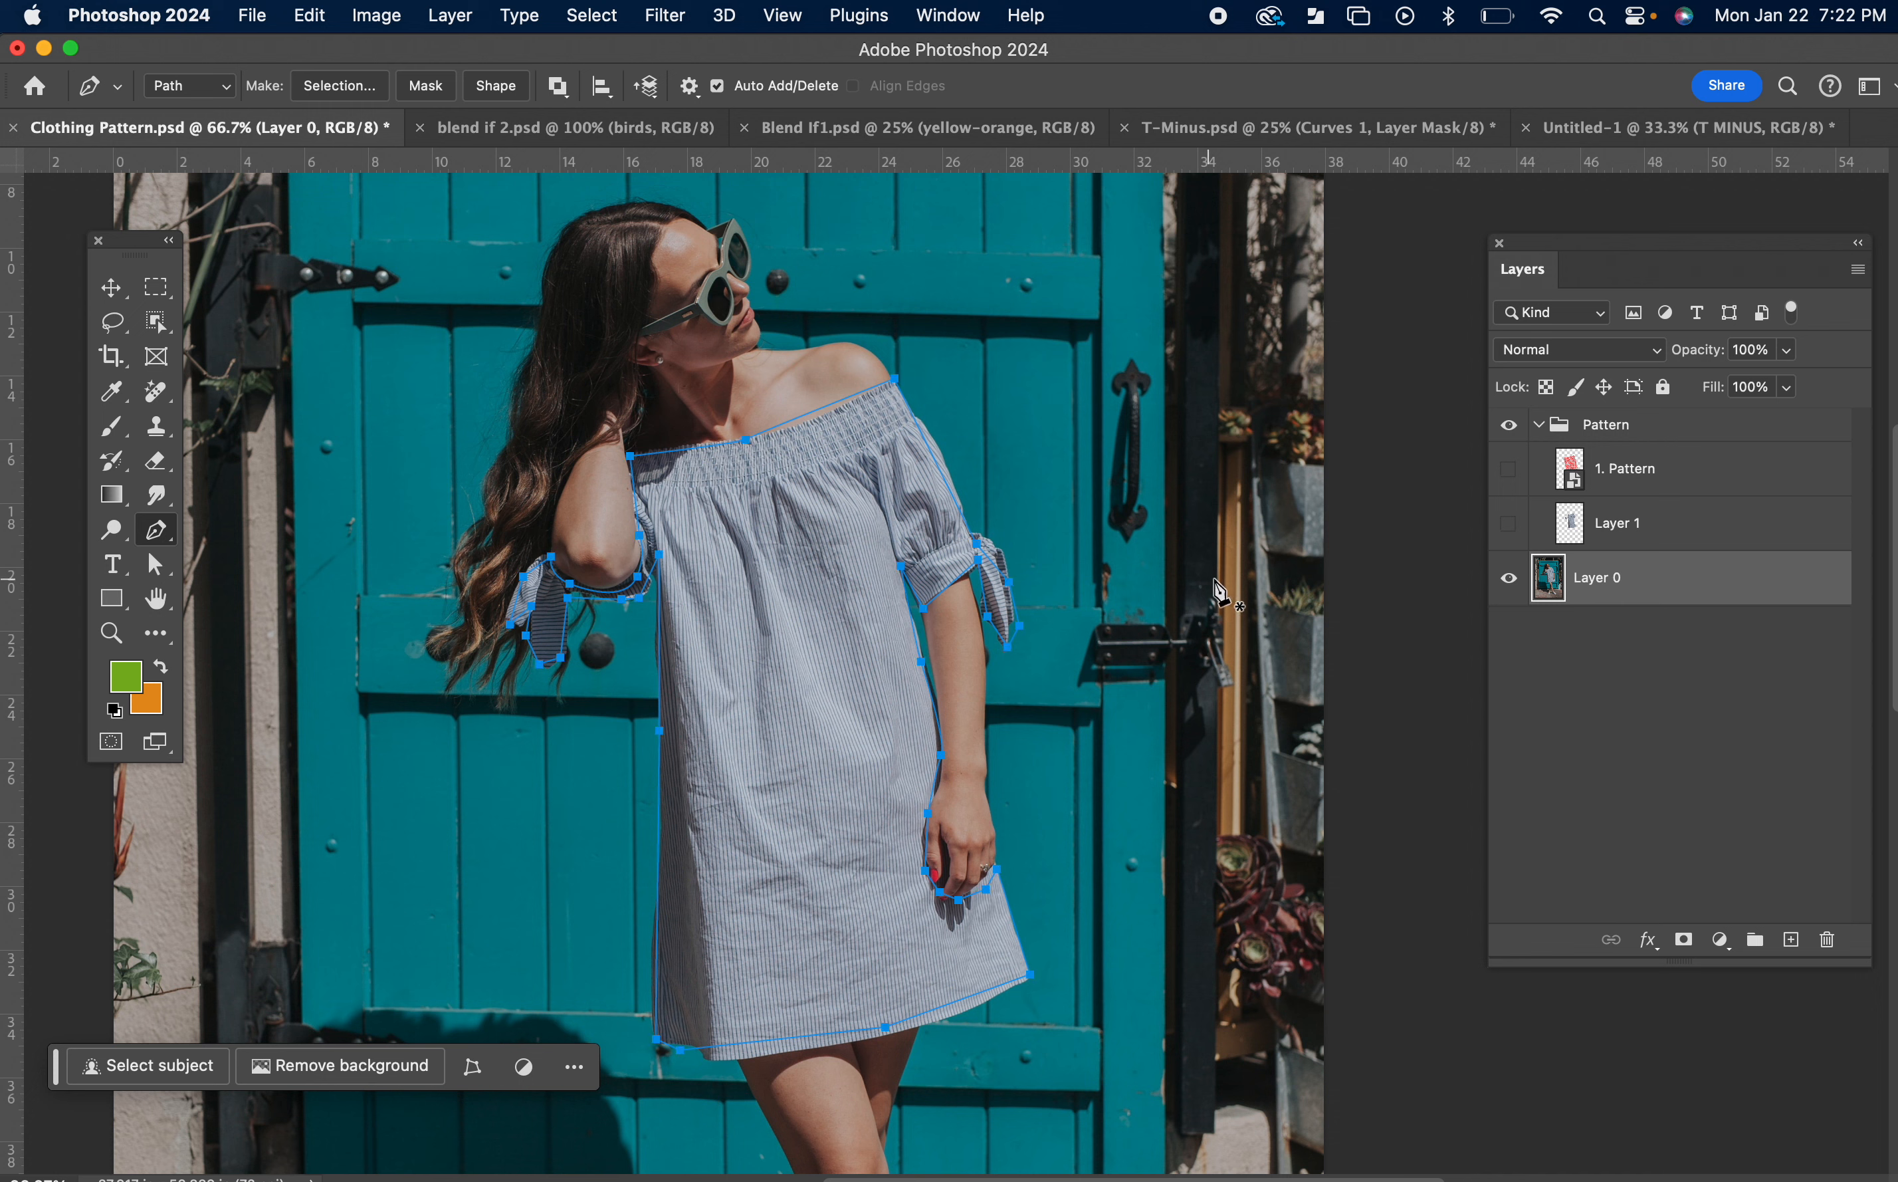
pyautogui.press('Return')
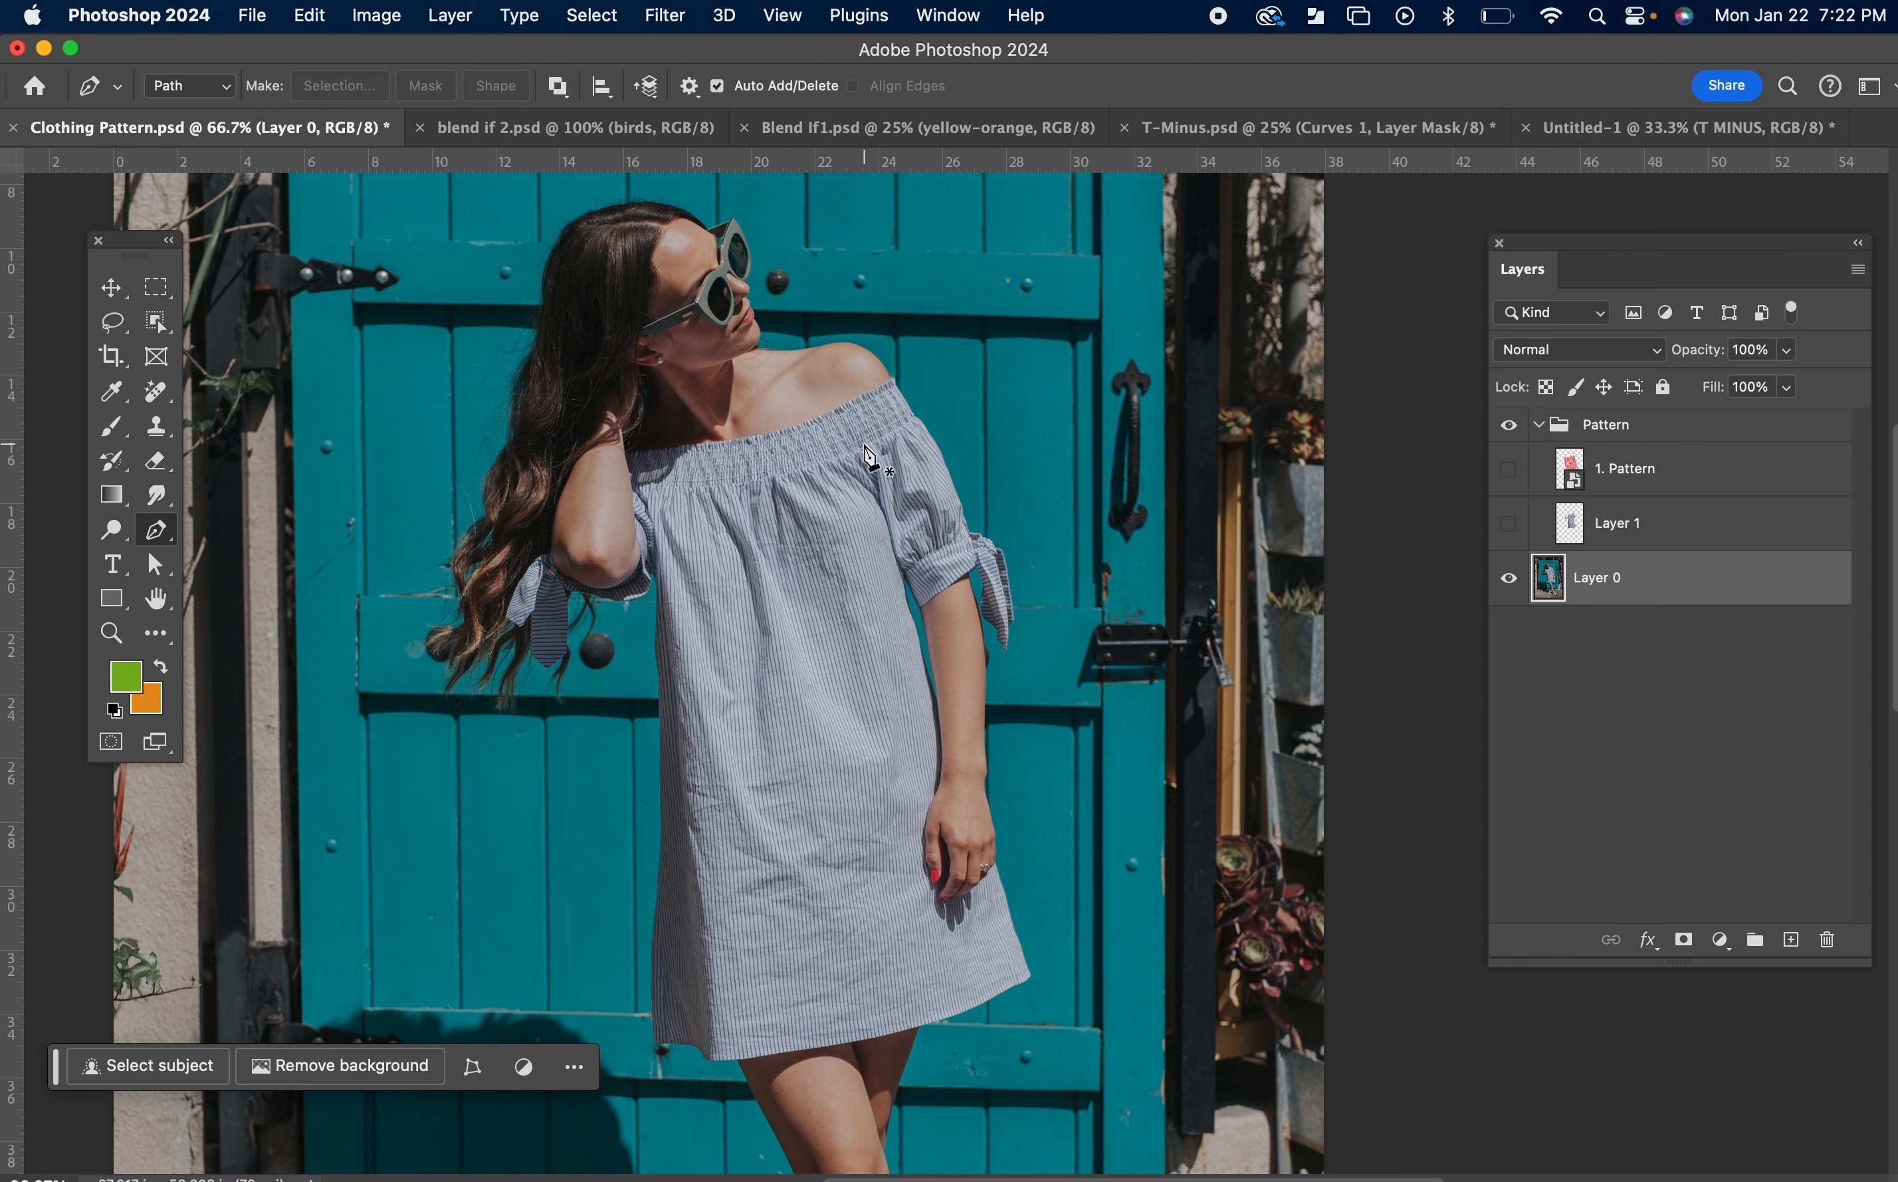
# Step: Examine the dress cutout on Layer 1 with the photo hidden, then restore the previous layer visibility
pyautogui.click(1508, 578)
pyautogui.click(1509, 524)
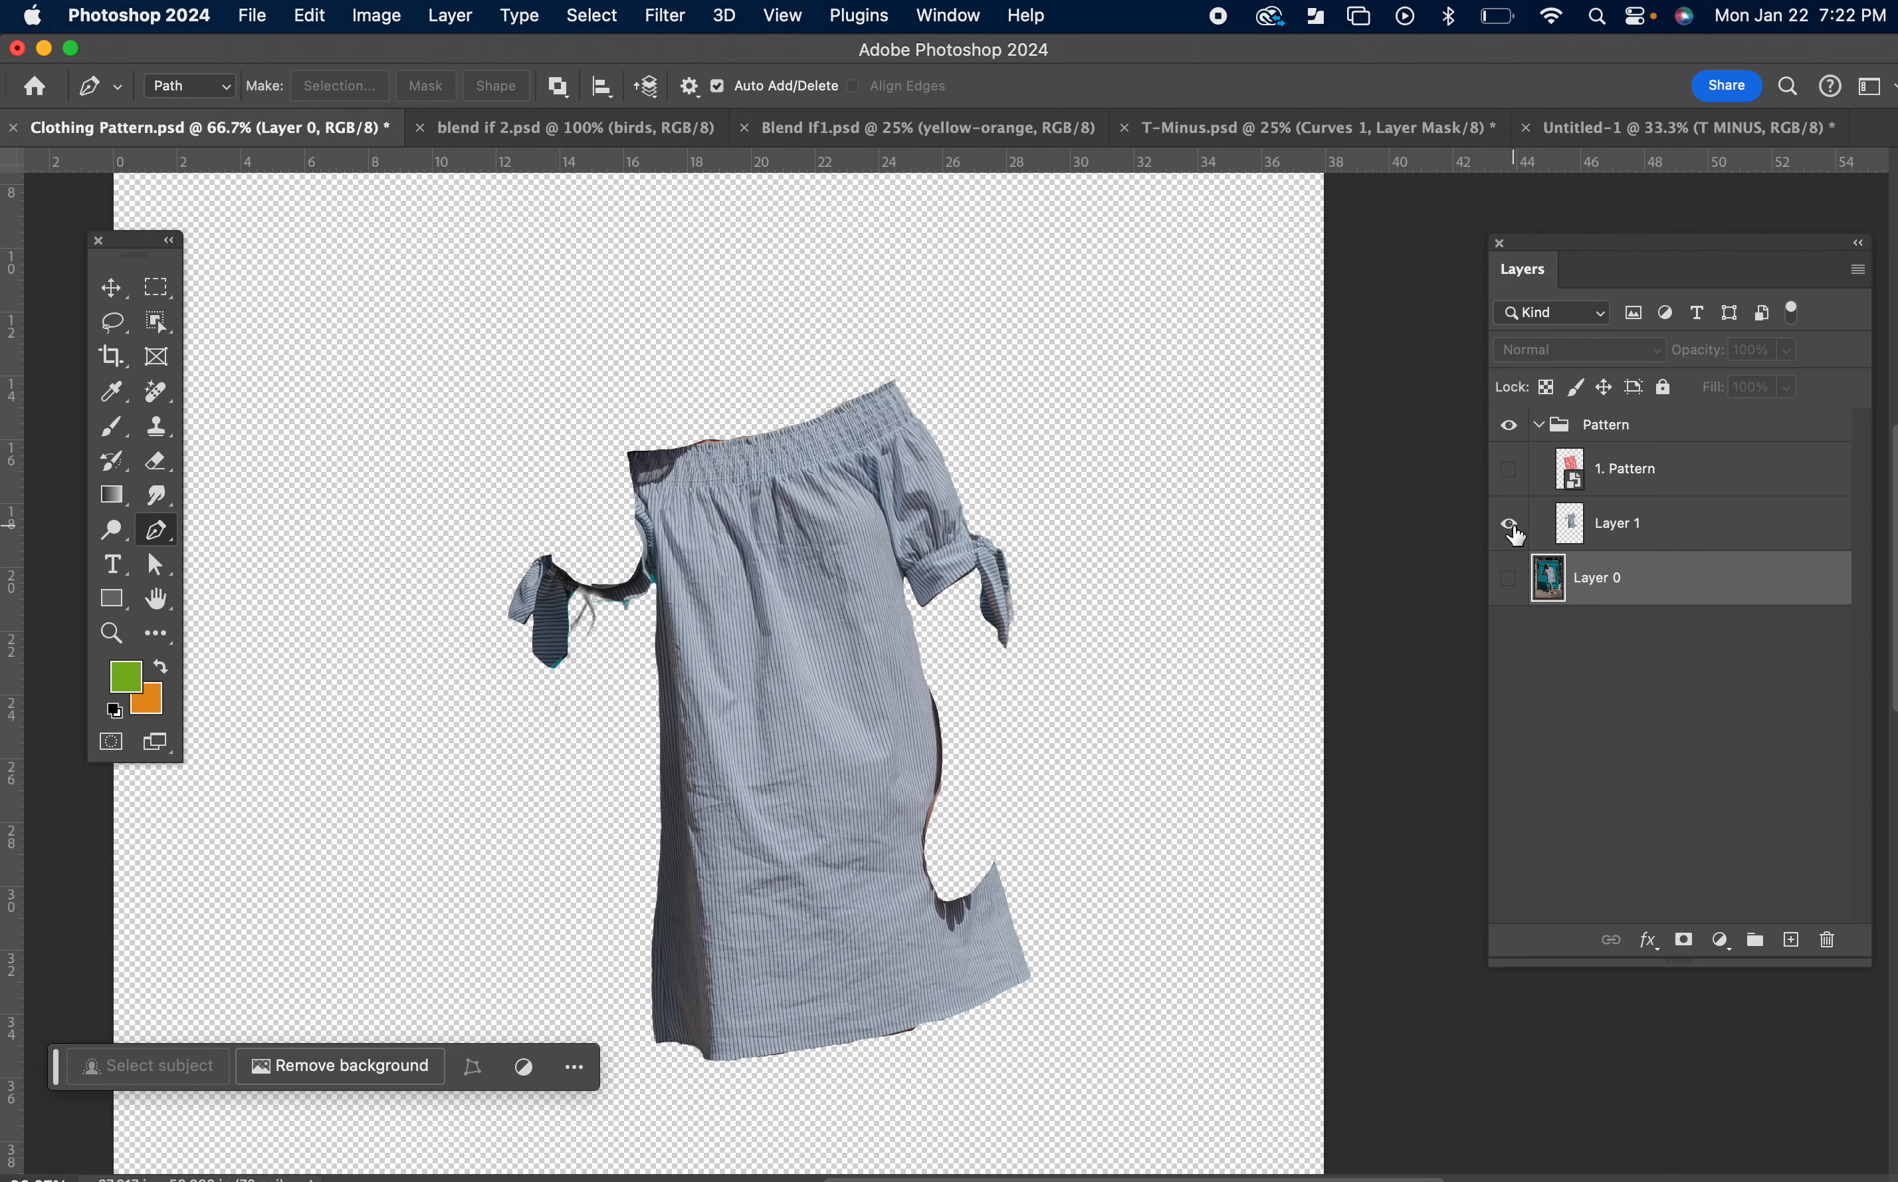
pyautogui.click(1509, 525)
pyautogui.click(1509, 578)
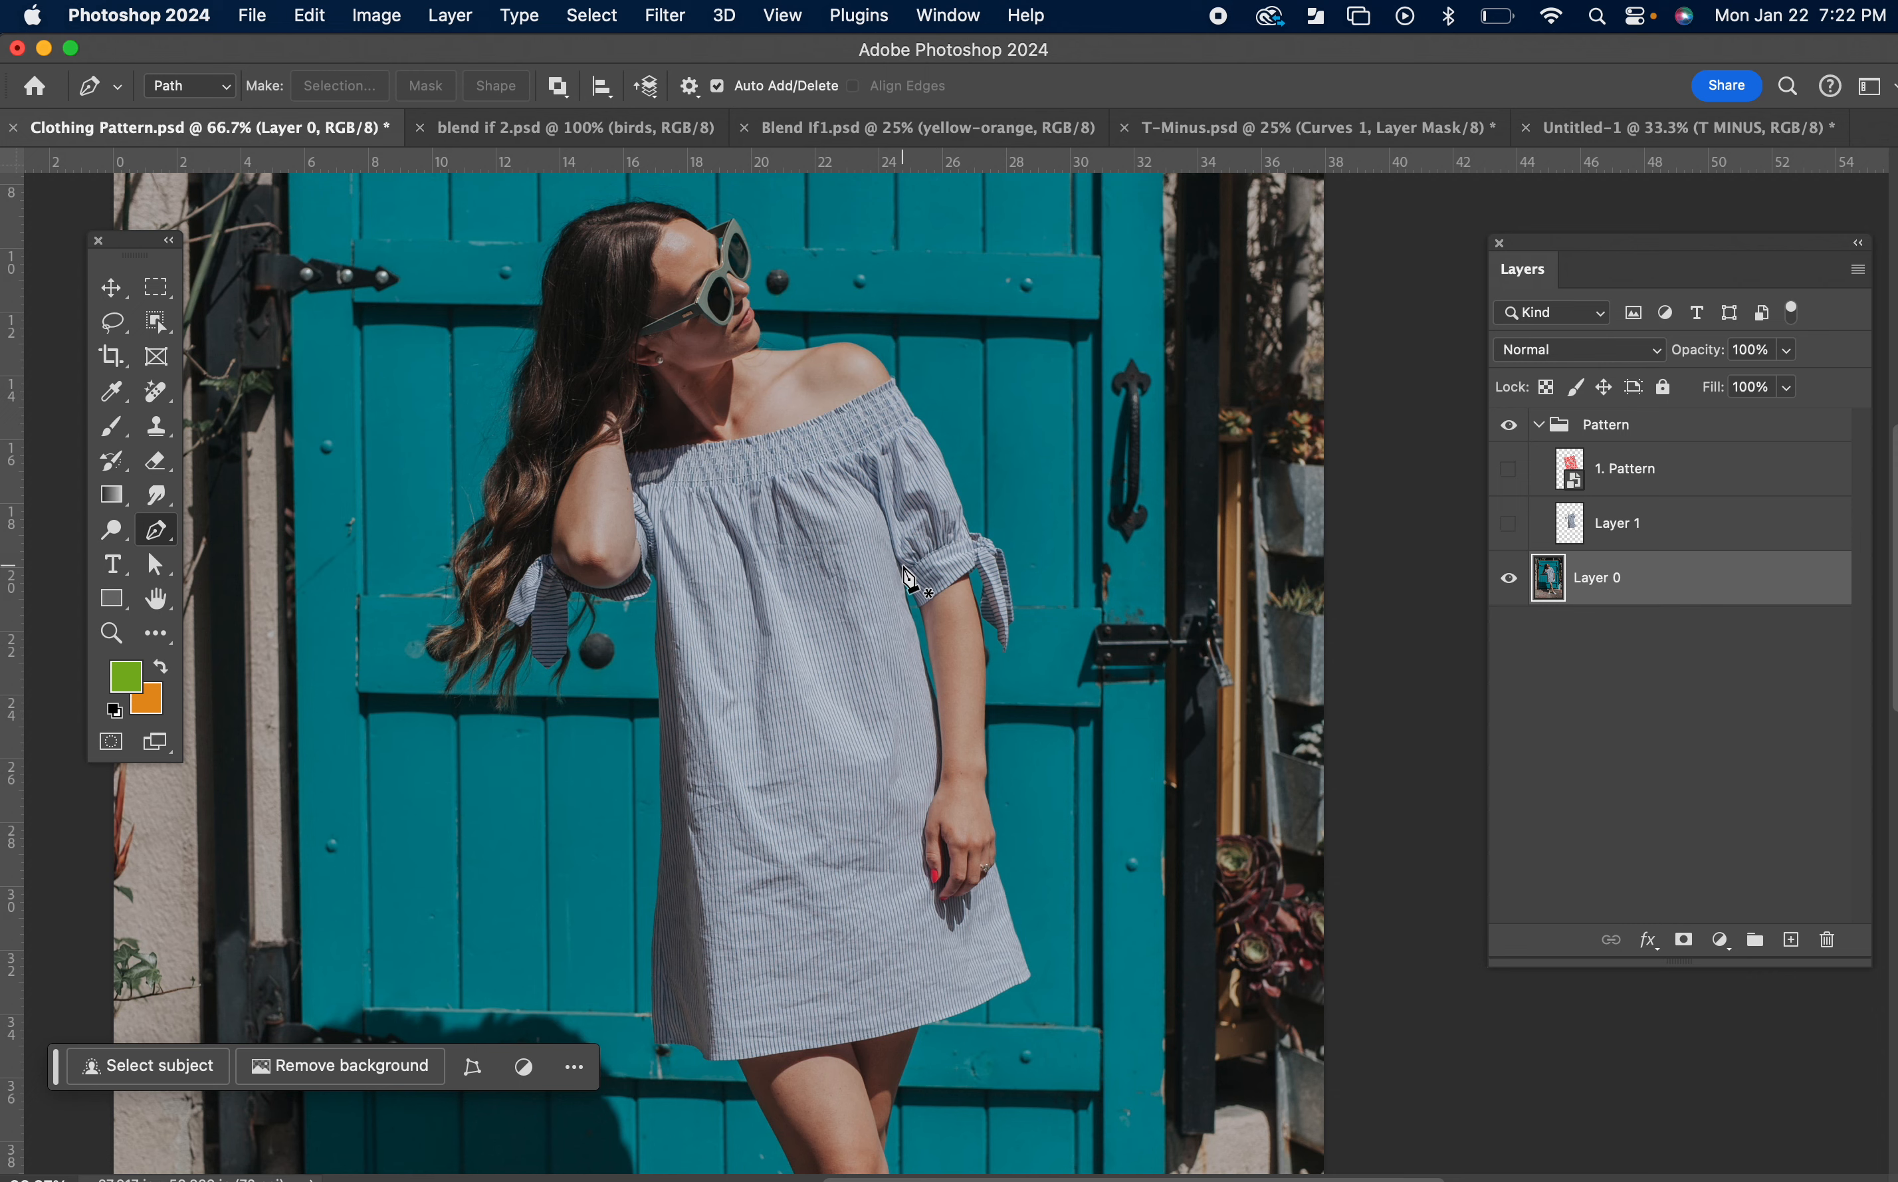
# Step: Turn on the Layer 1 dress cutout and check it briefly without the Layer 0 photo
pyautogui.click(1585, 522)
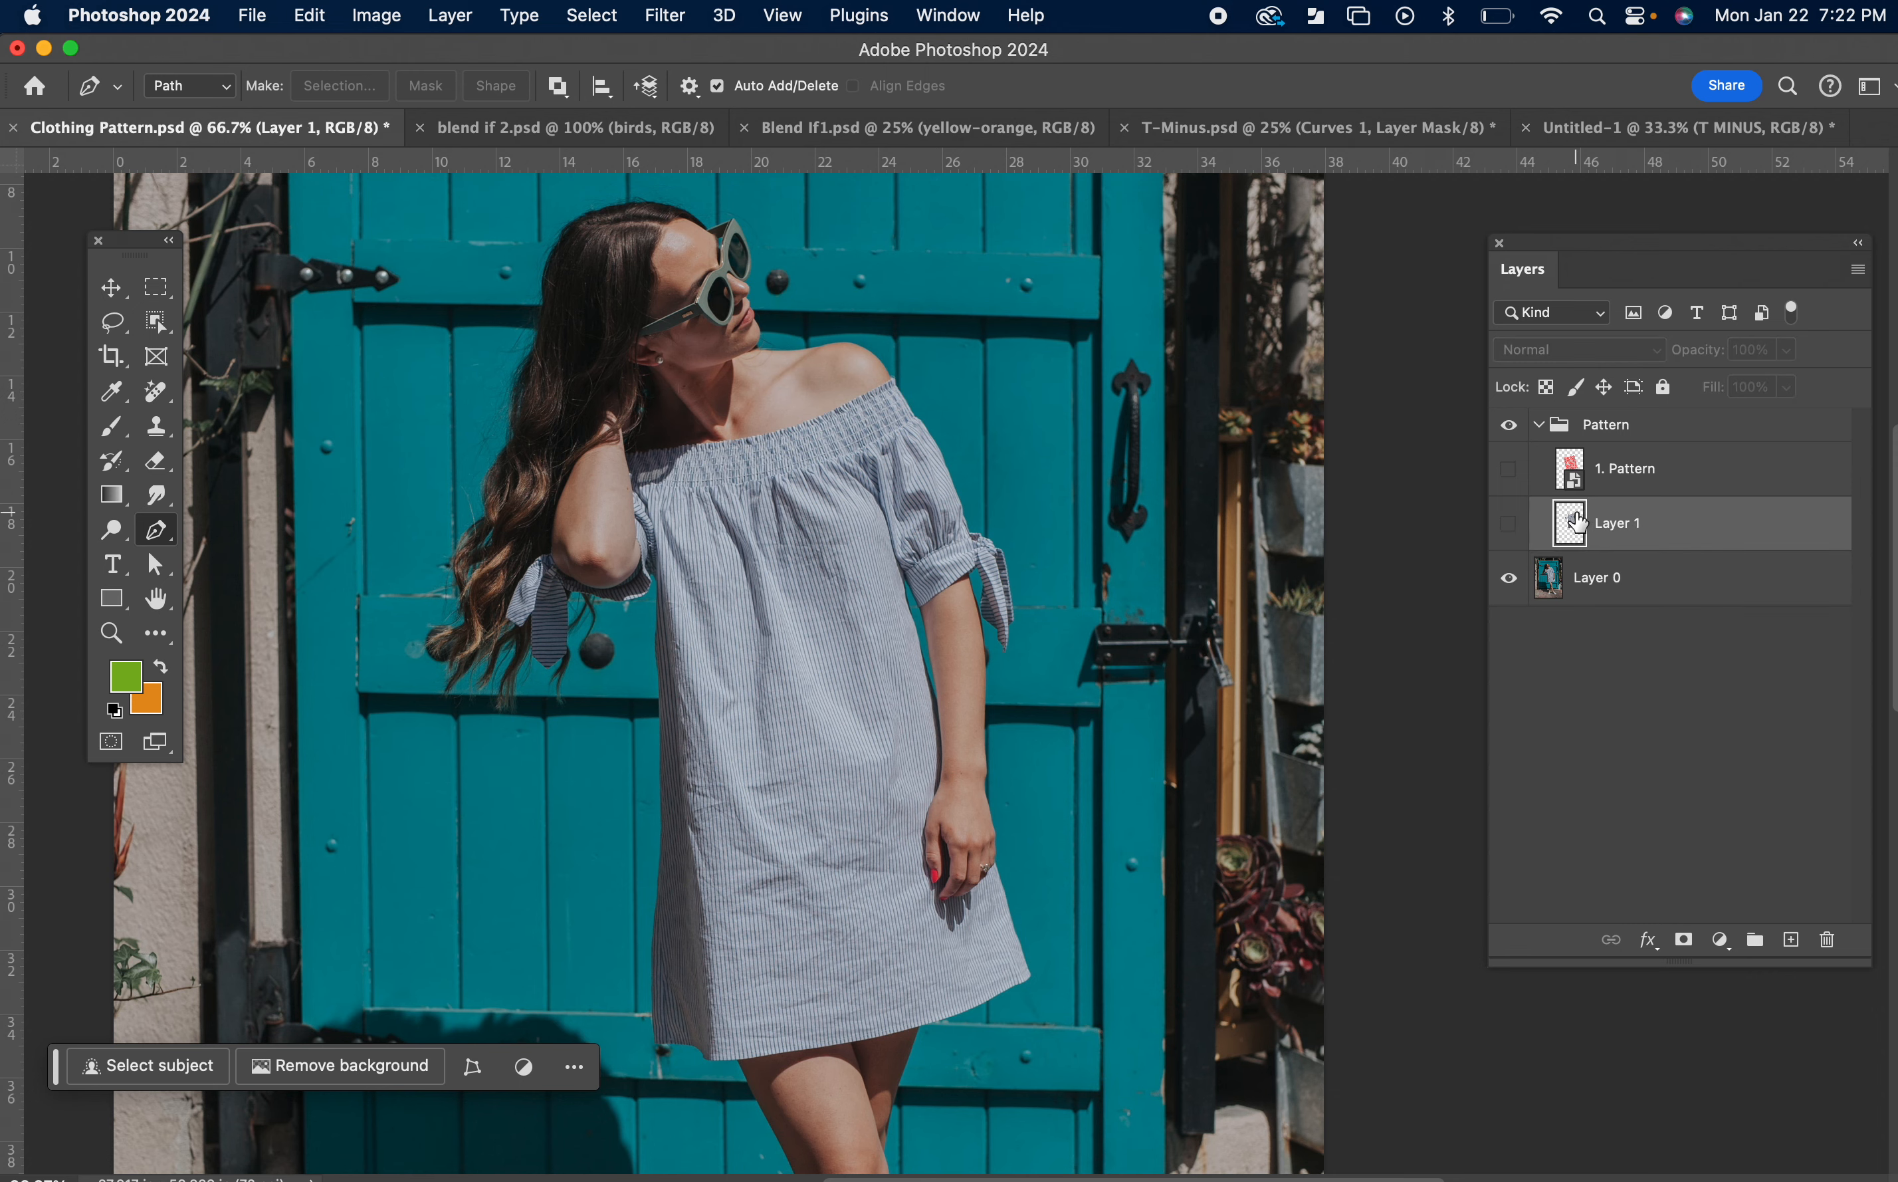
pyautogui.click(1511, 525)
pyautogui.click(1506, 584)
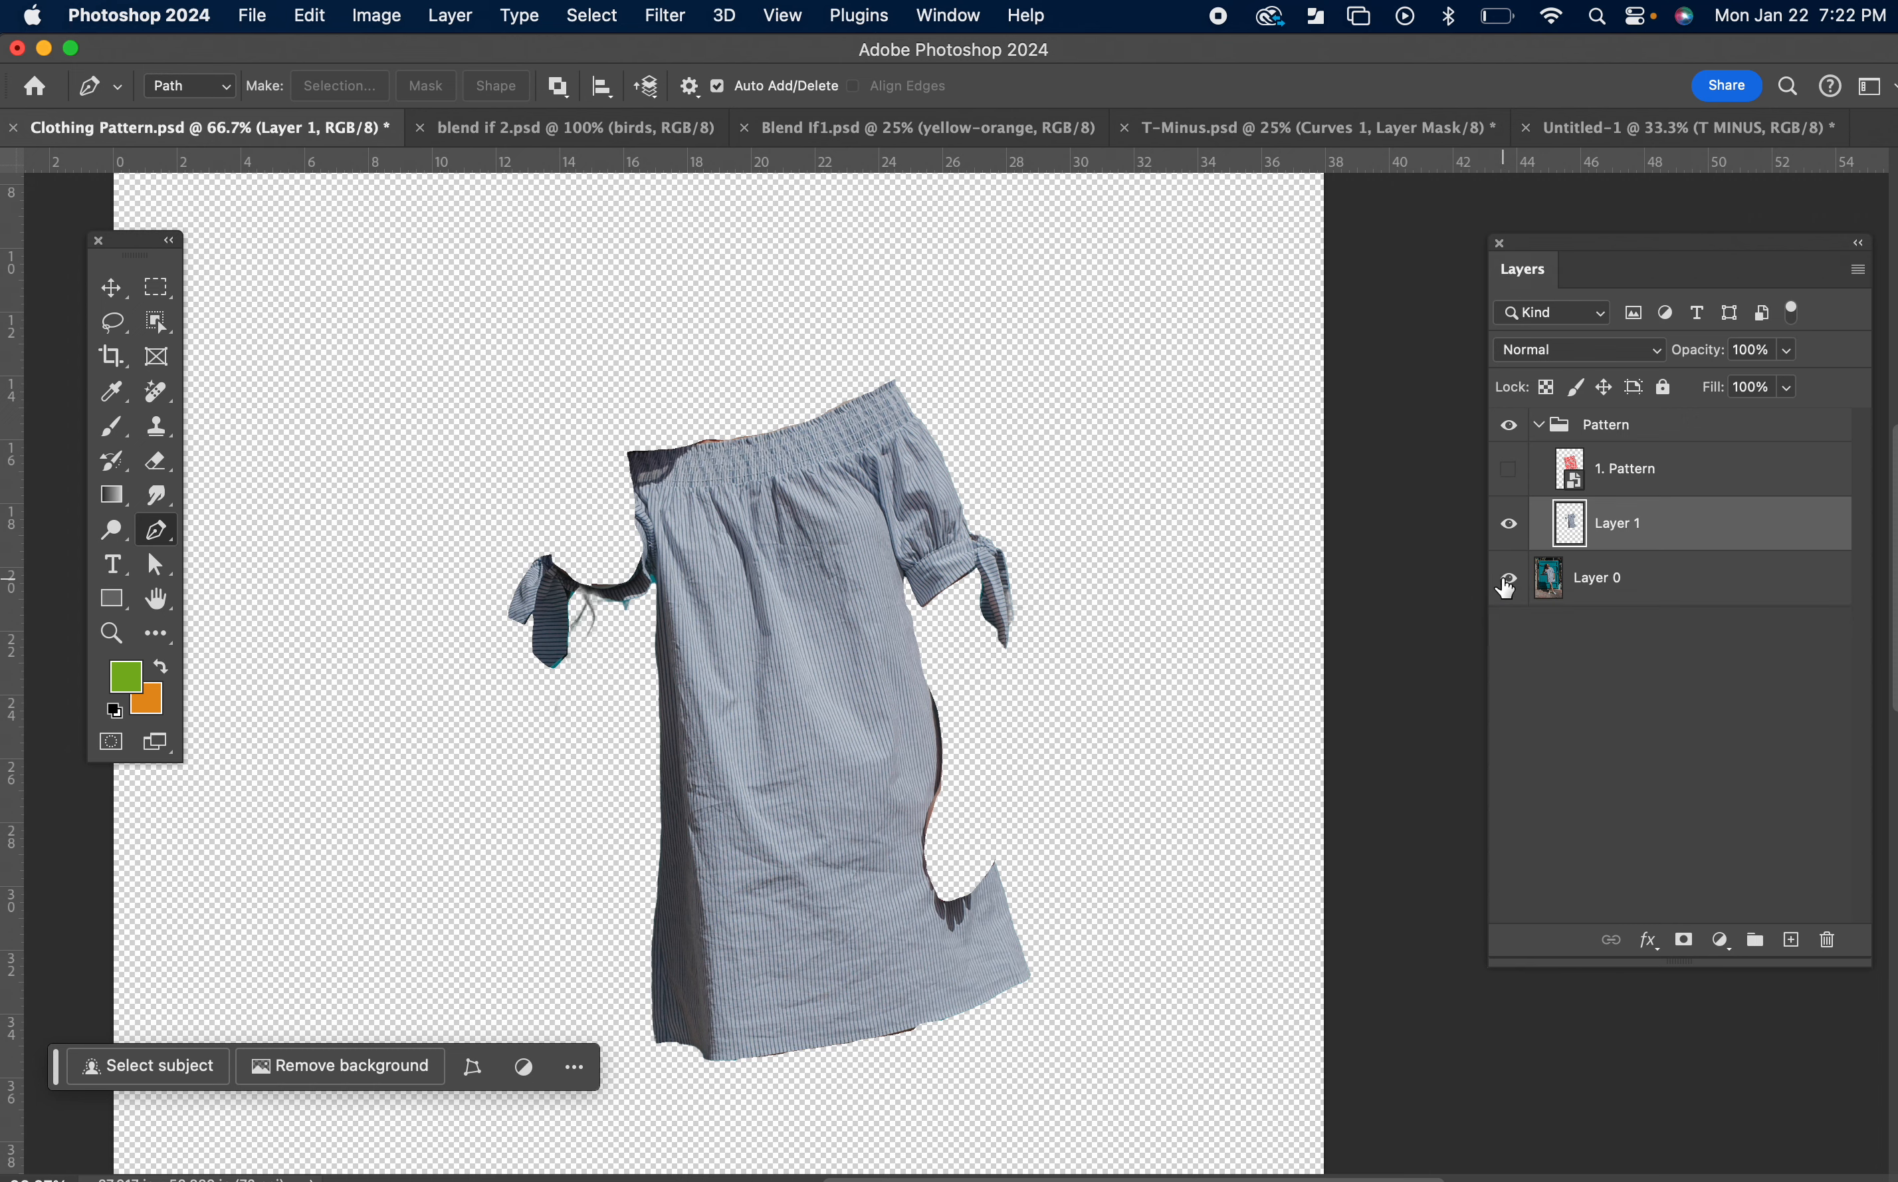
pyautogui.click(1507, 584)
# Step: Show the 1. Pattern layer and clip it to the Layer 1 dress cutout
pyautogui.click(1513, 479)
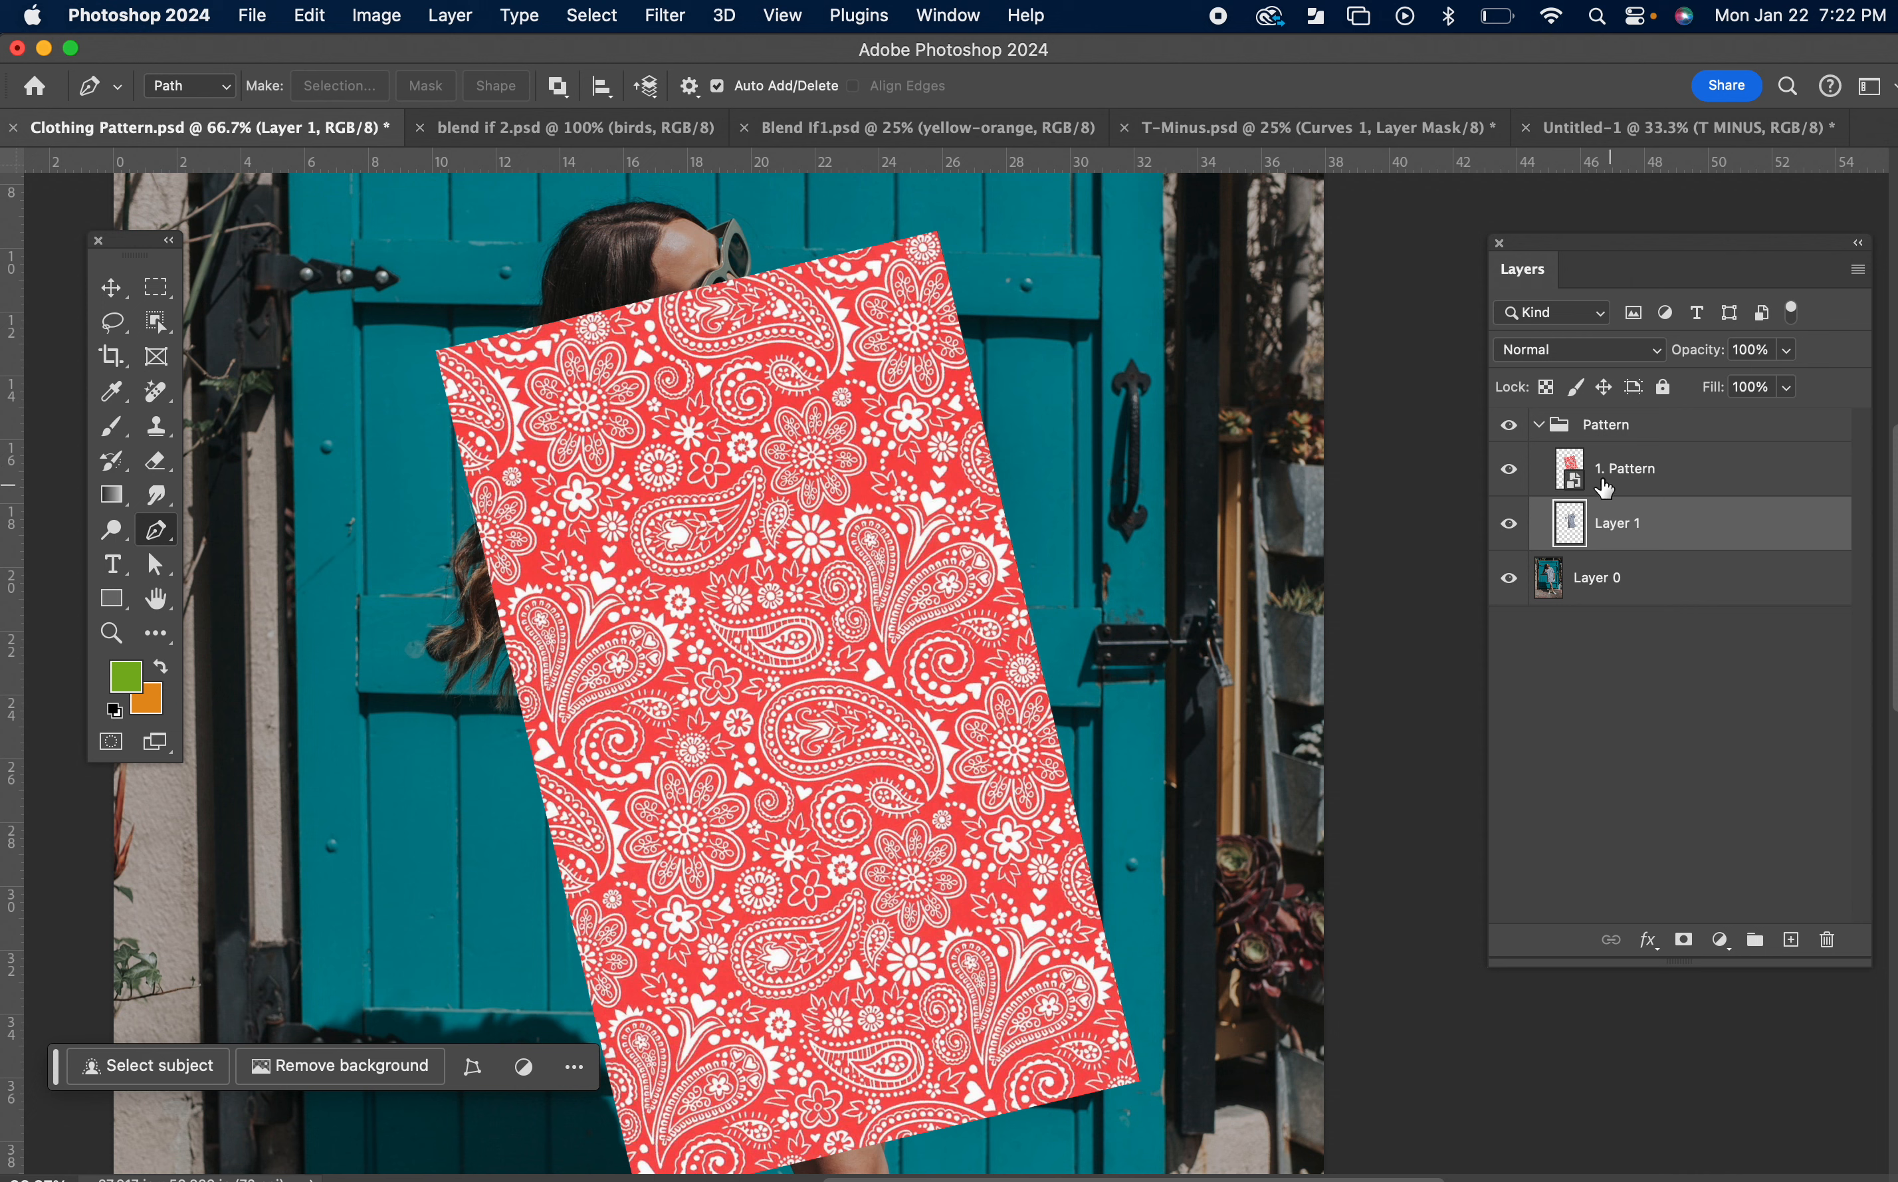
pyautogui.click(1586, 474)
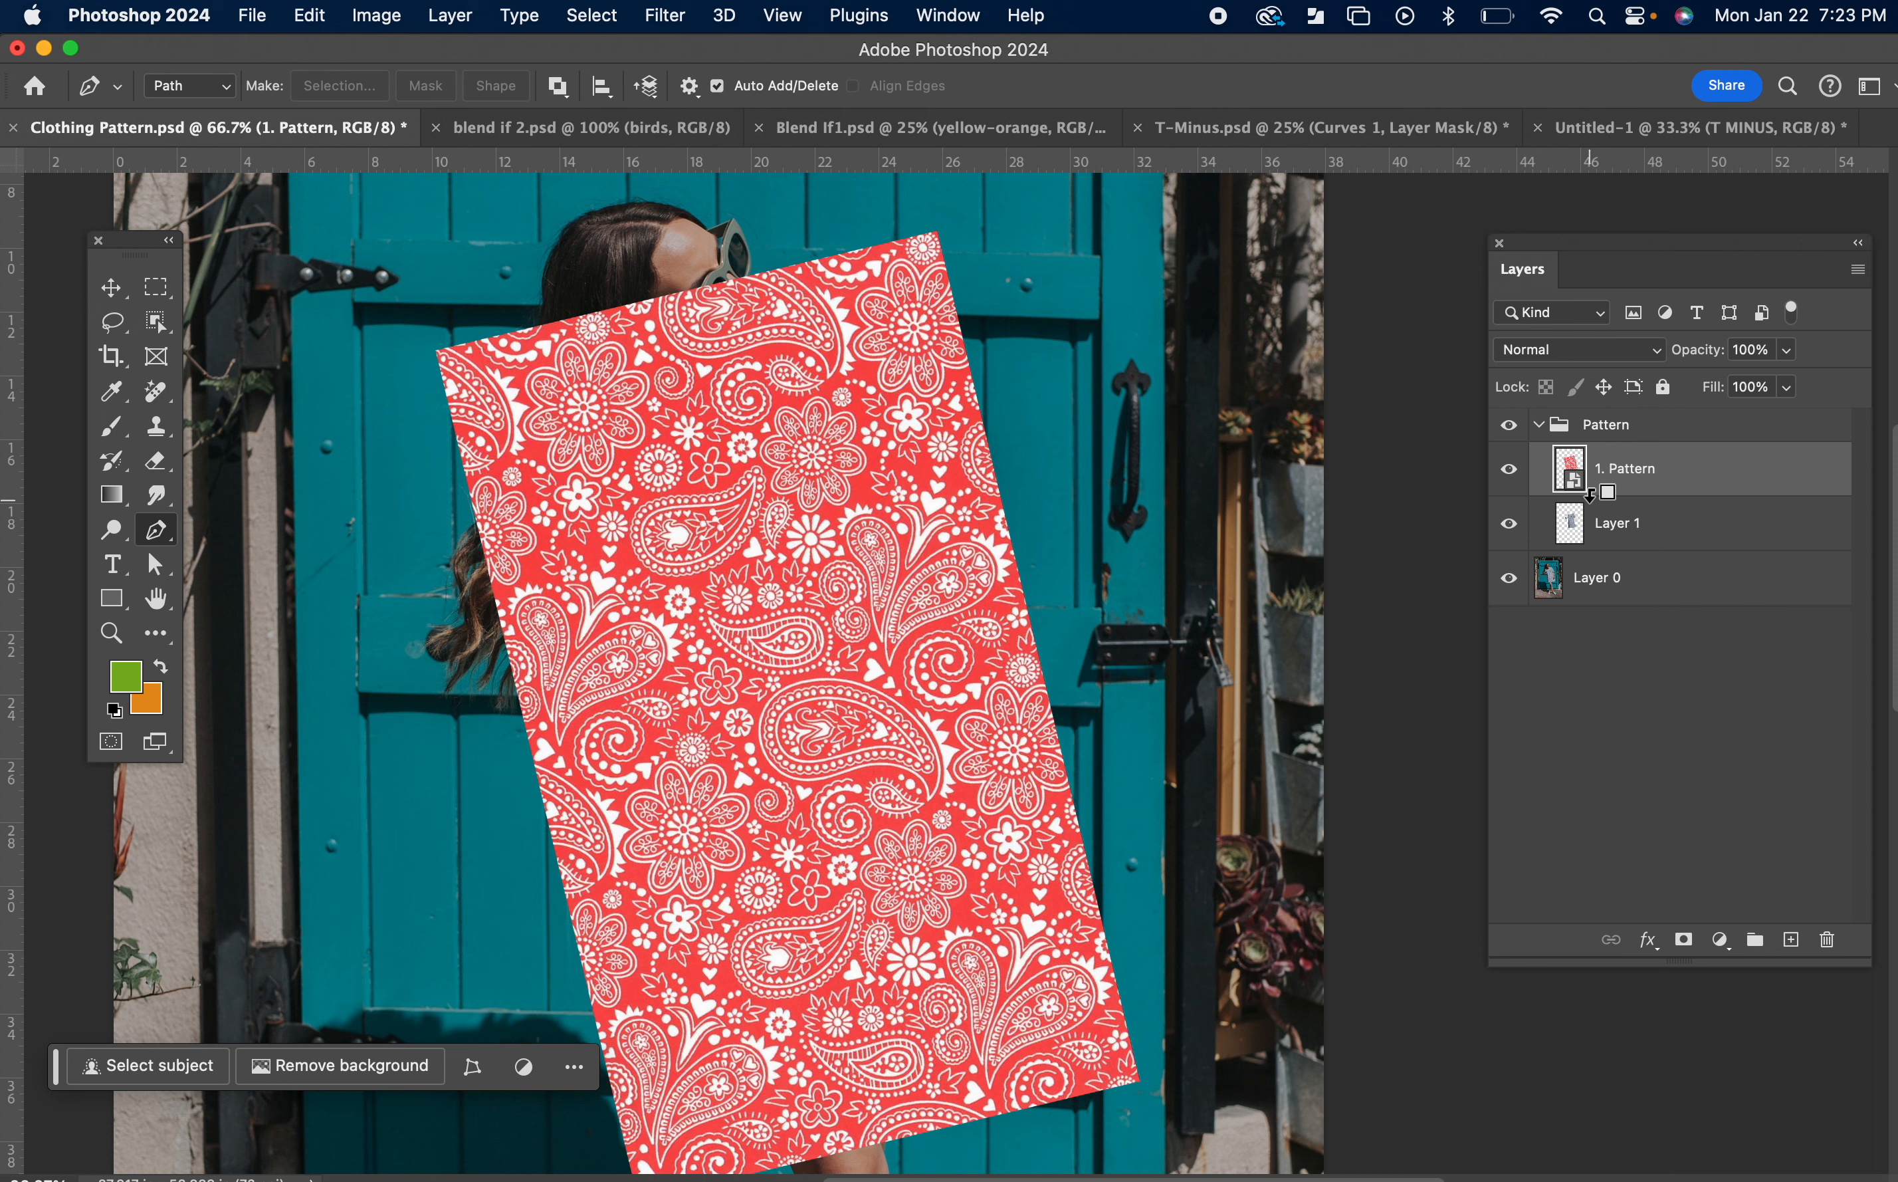
pyautogui.keyDown('alt'); pyautogui.click(1589, 494); pyautogui.keyUp('alt')
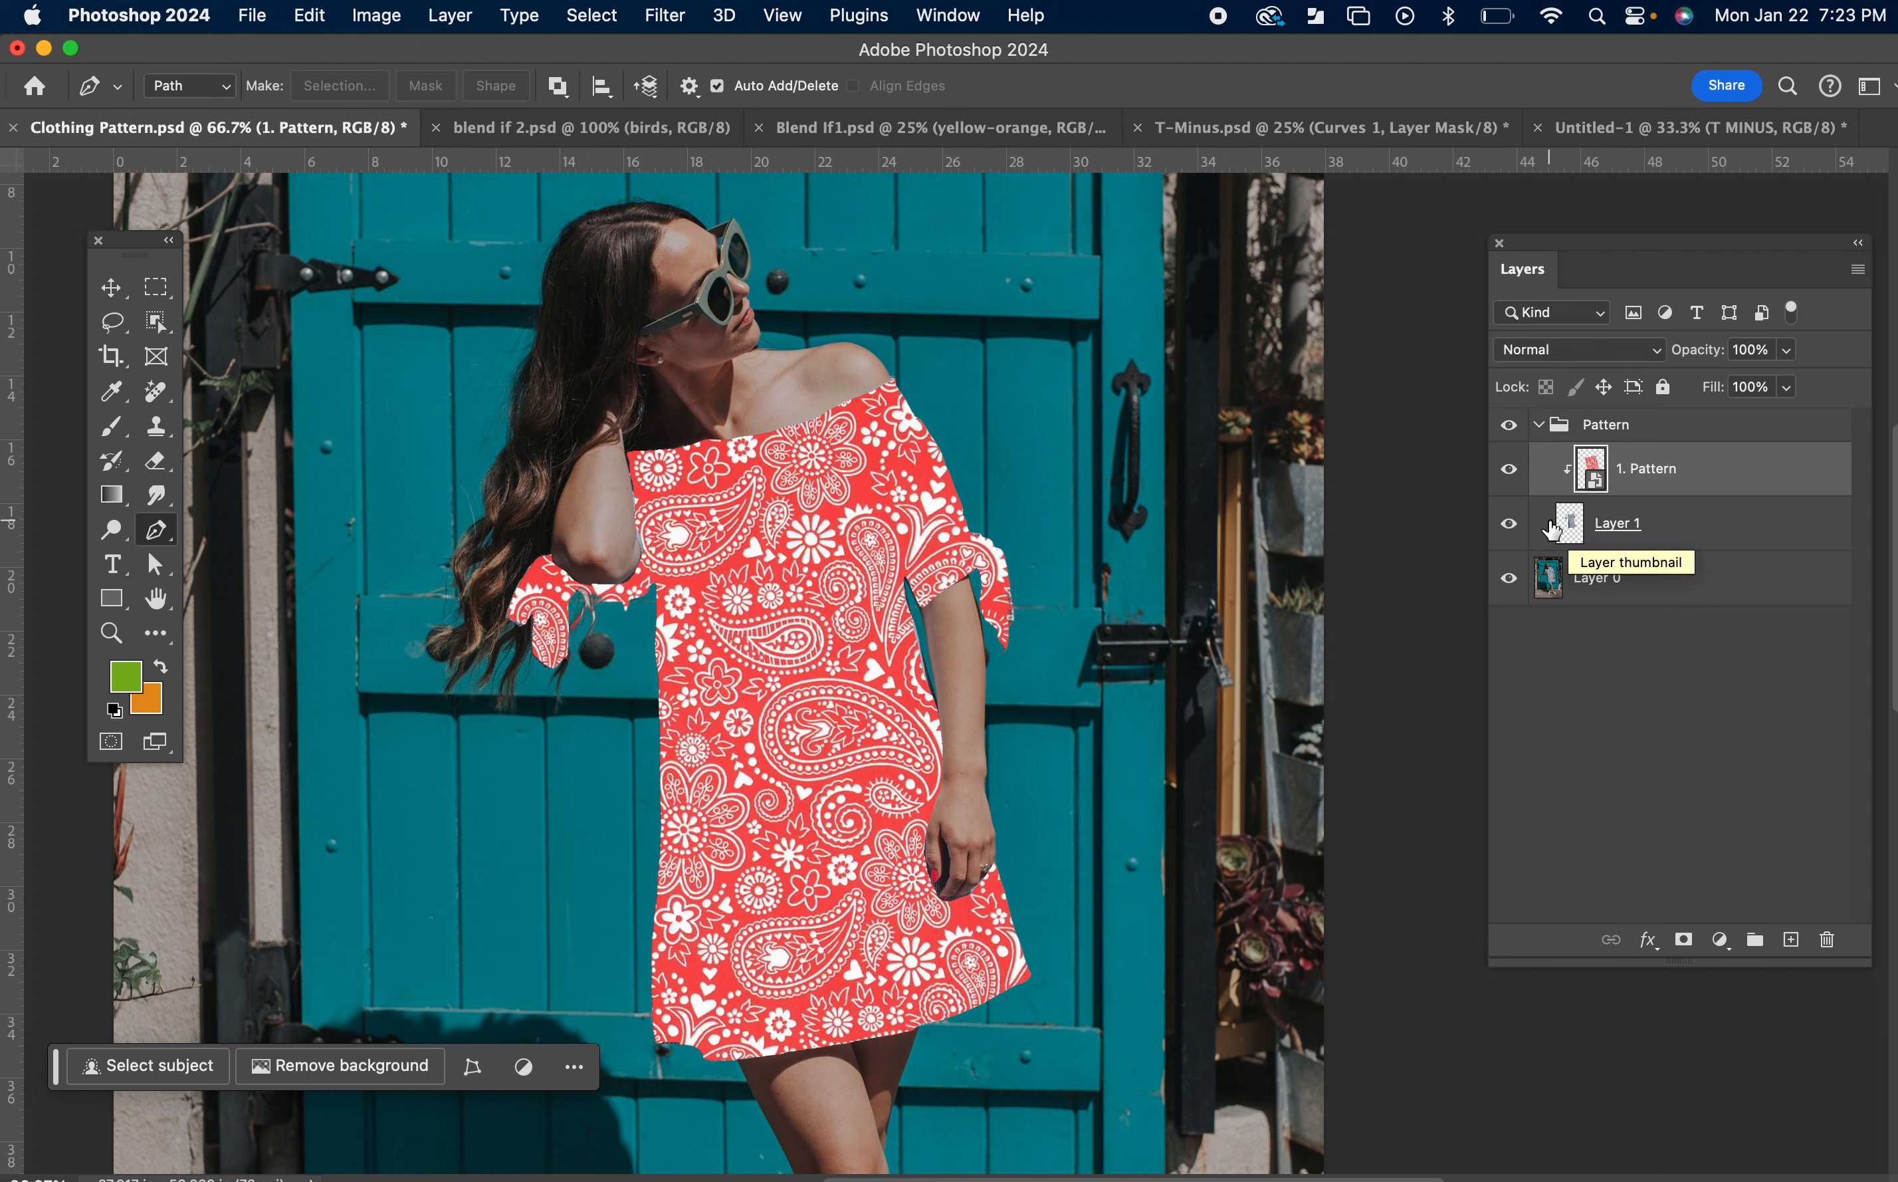
# Step: Open the blending options of the 1. Pattern layer and set Blend If to the Red channel
pyautogui.click(1726, 534)
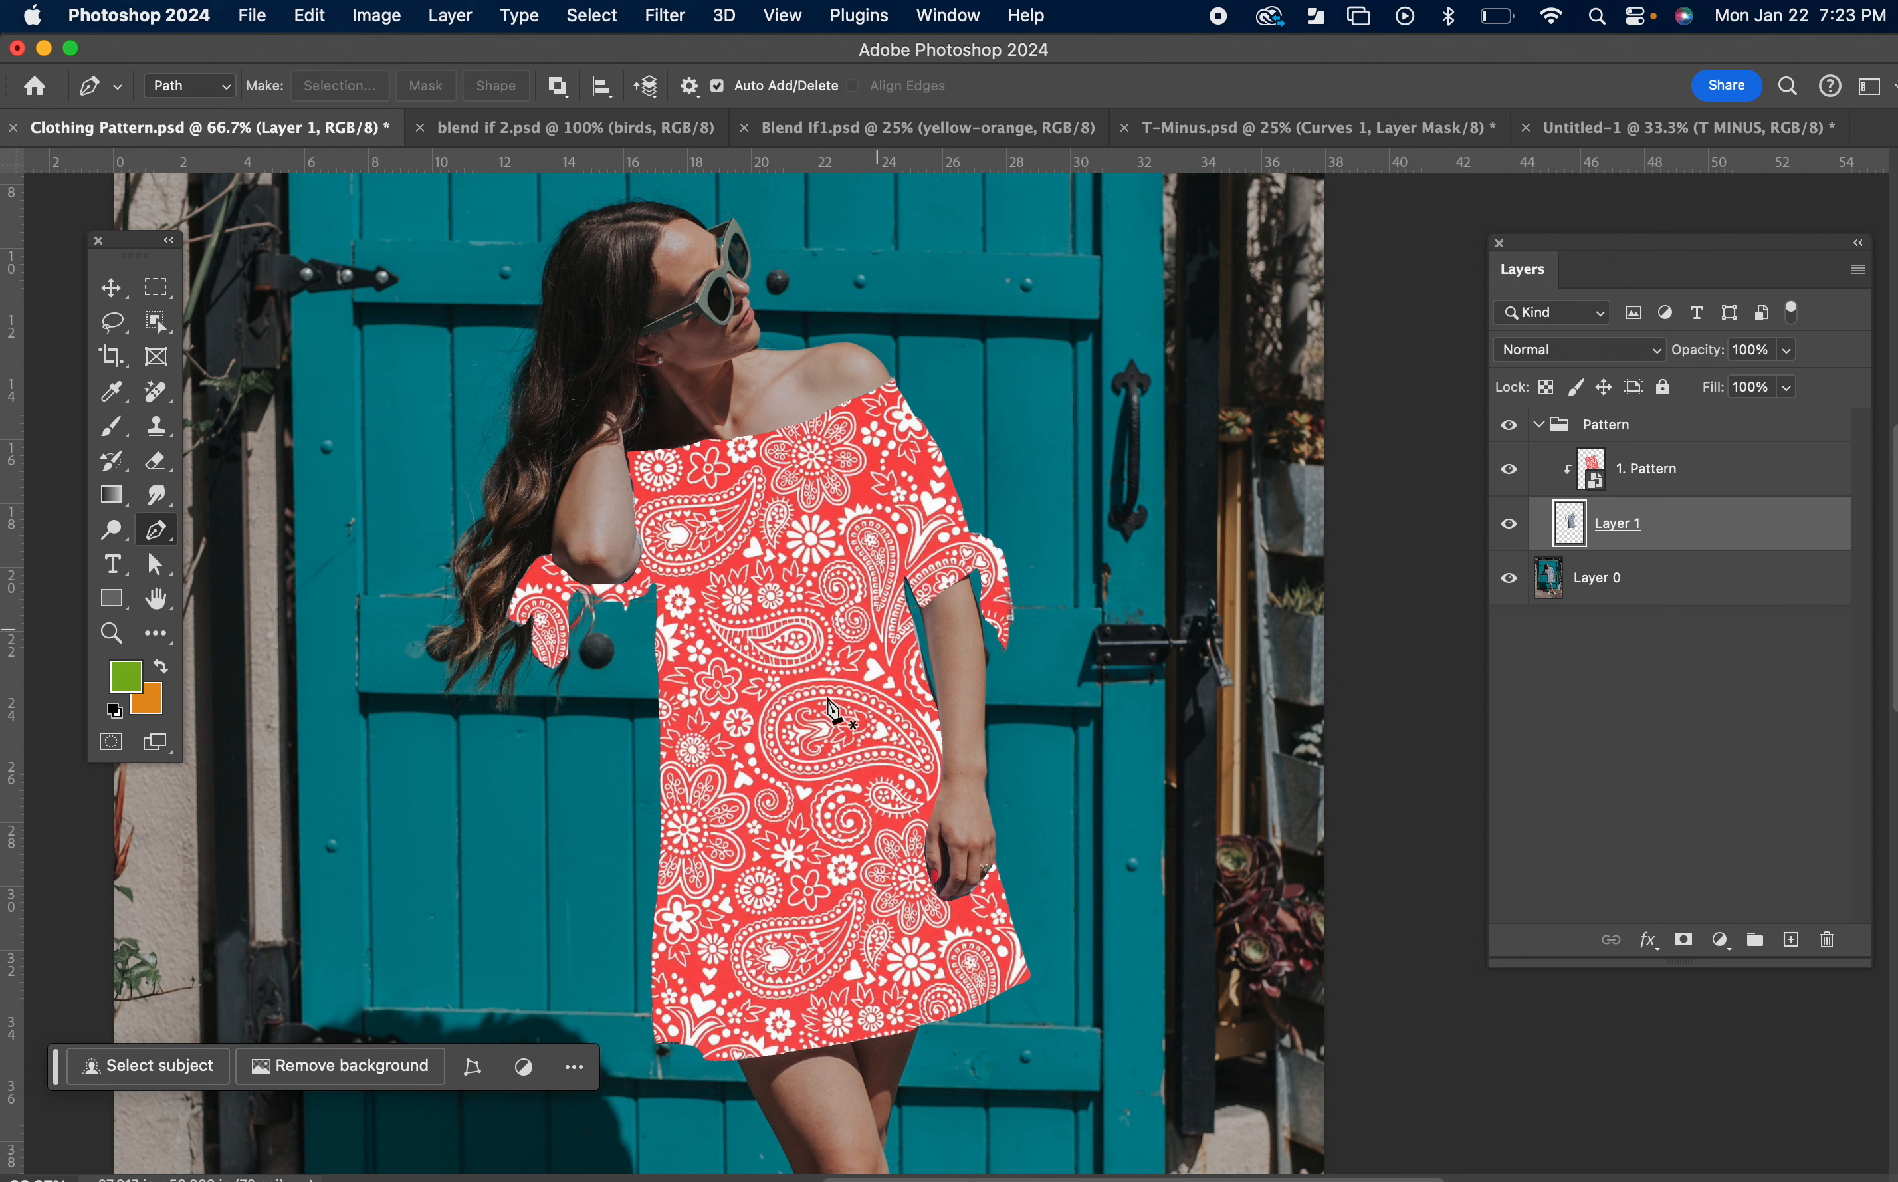
pyautogui.click(1701, 478)
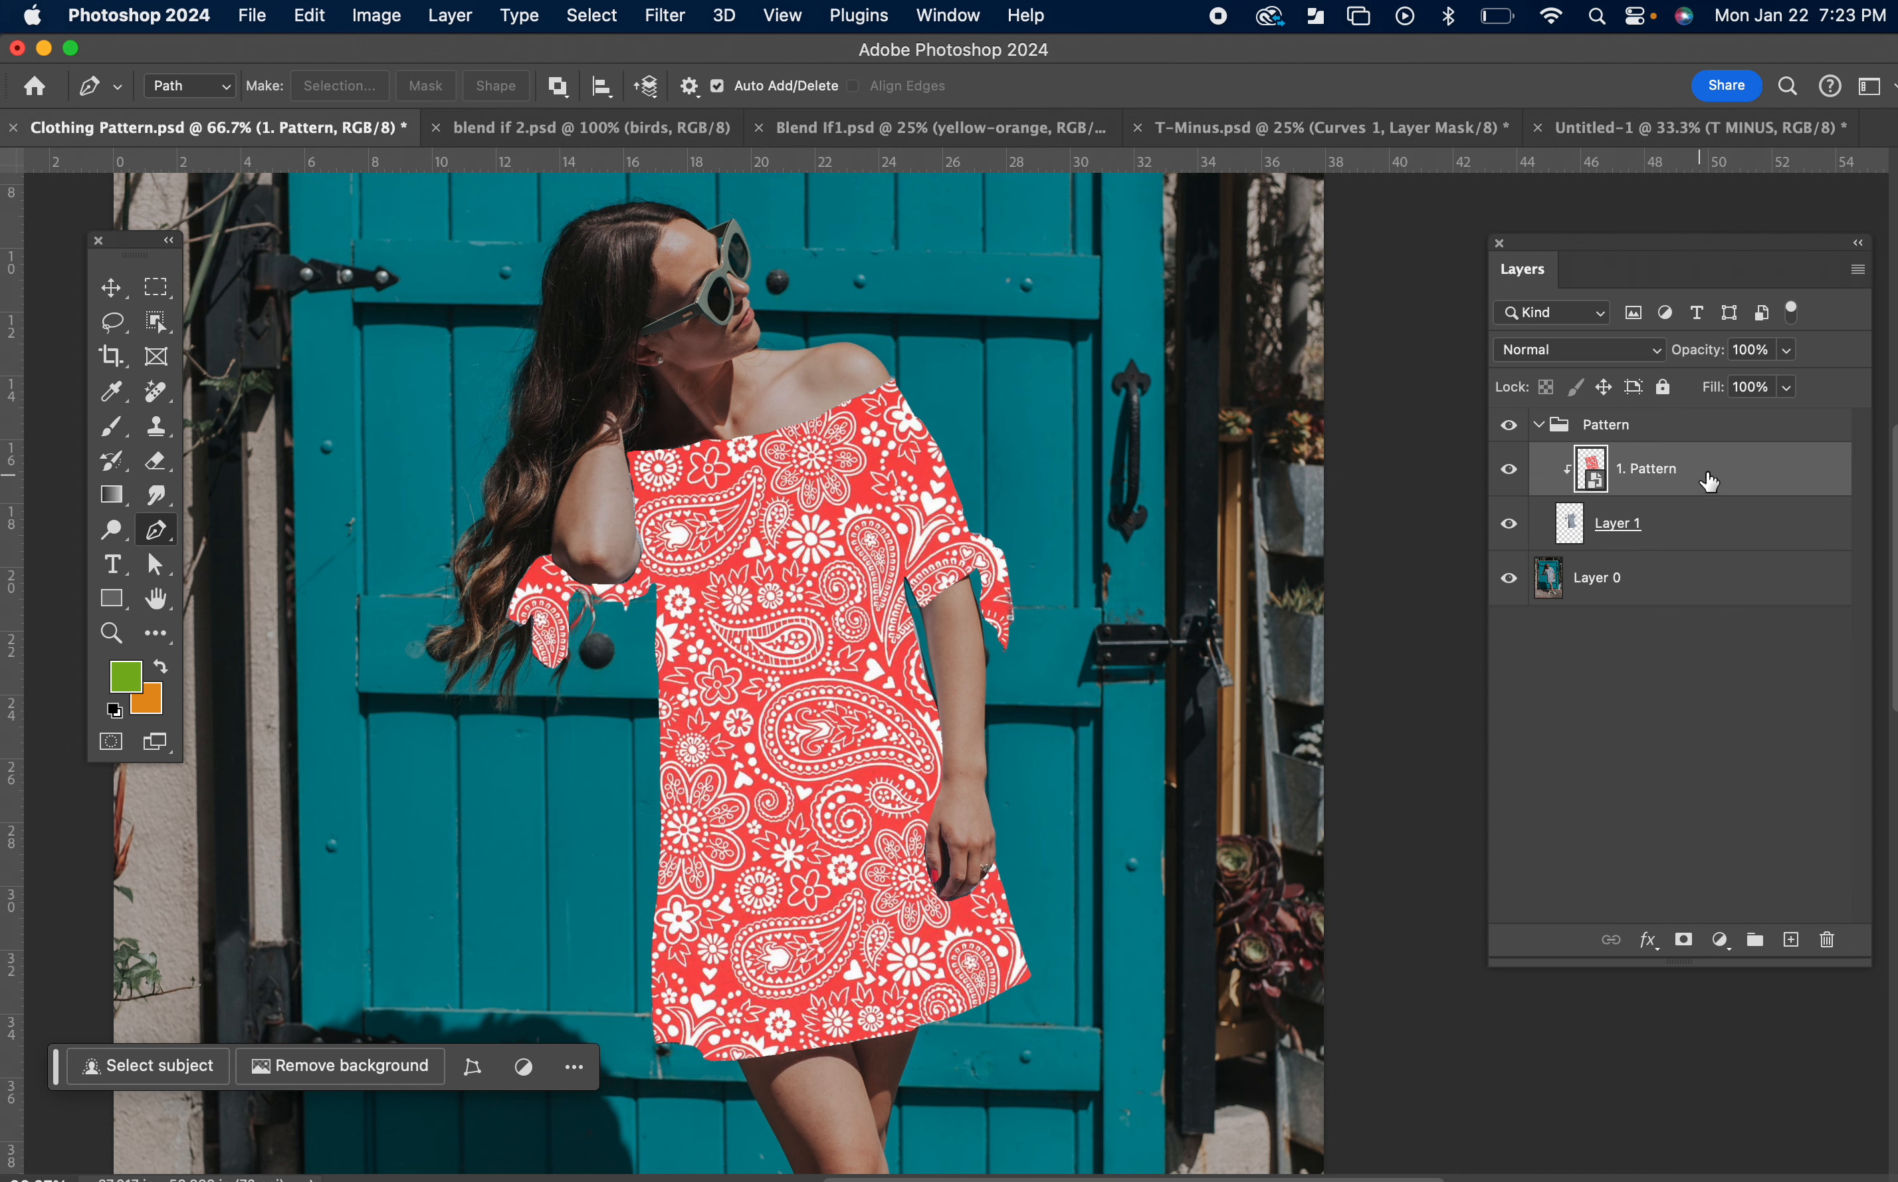
pyautogui.doubleClick(1748, 477)
pyautogui.moveTo(624, 147); pyautogui.dragTo(1533, 6)
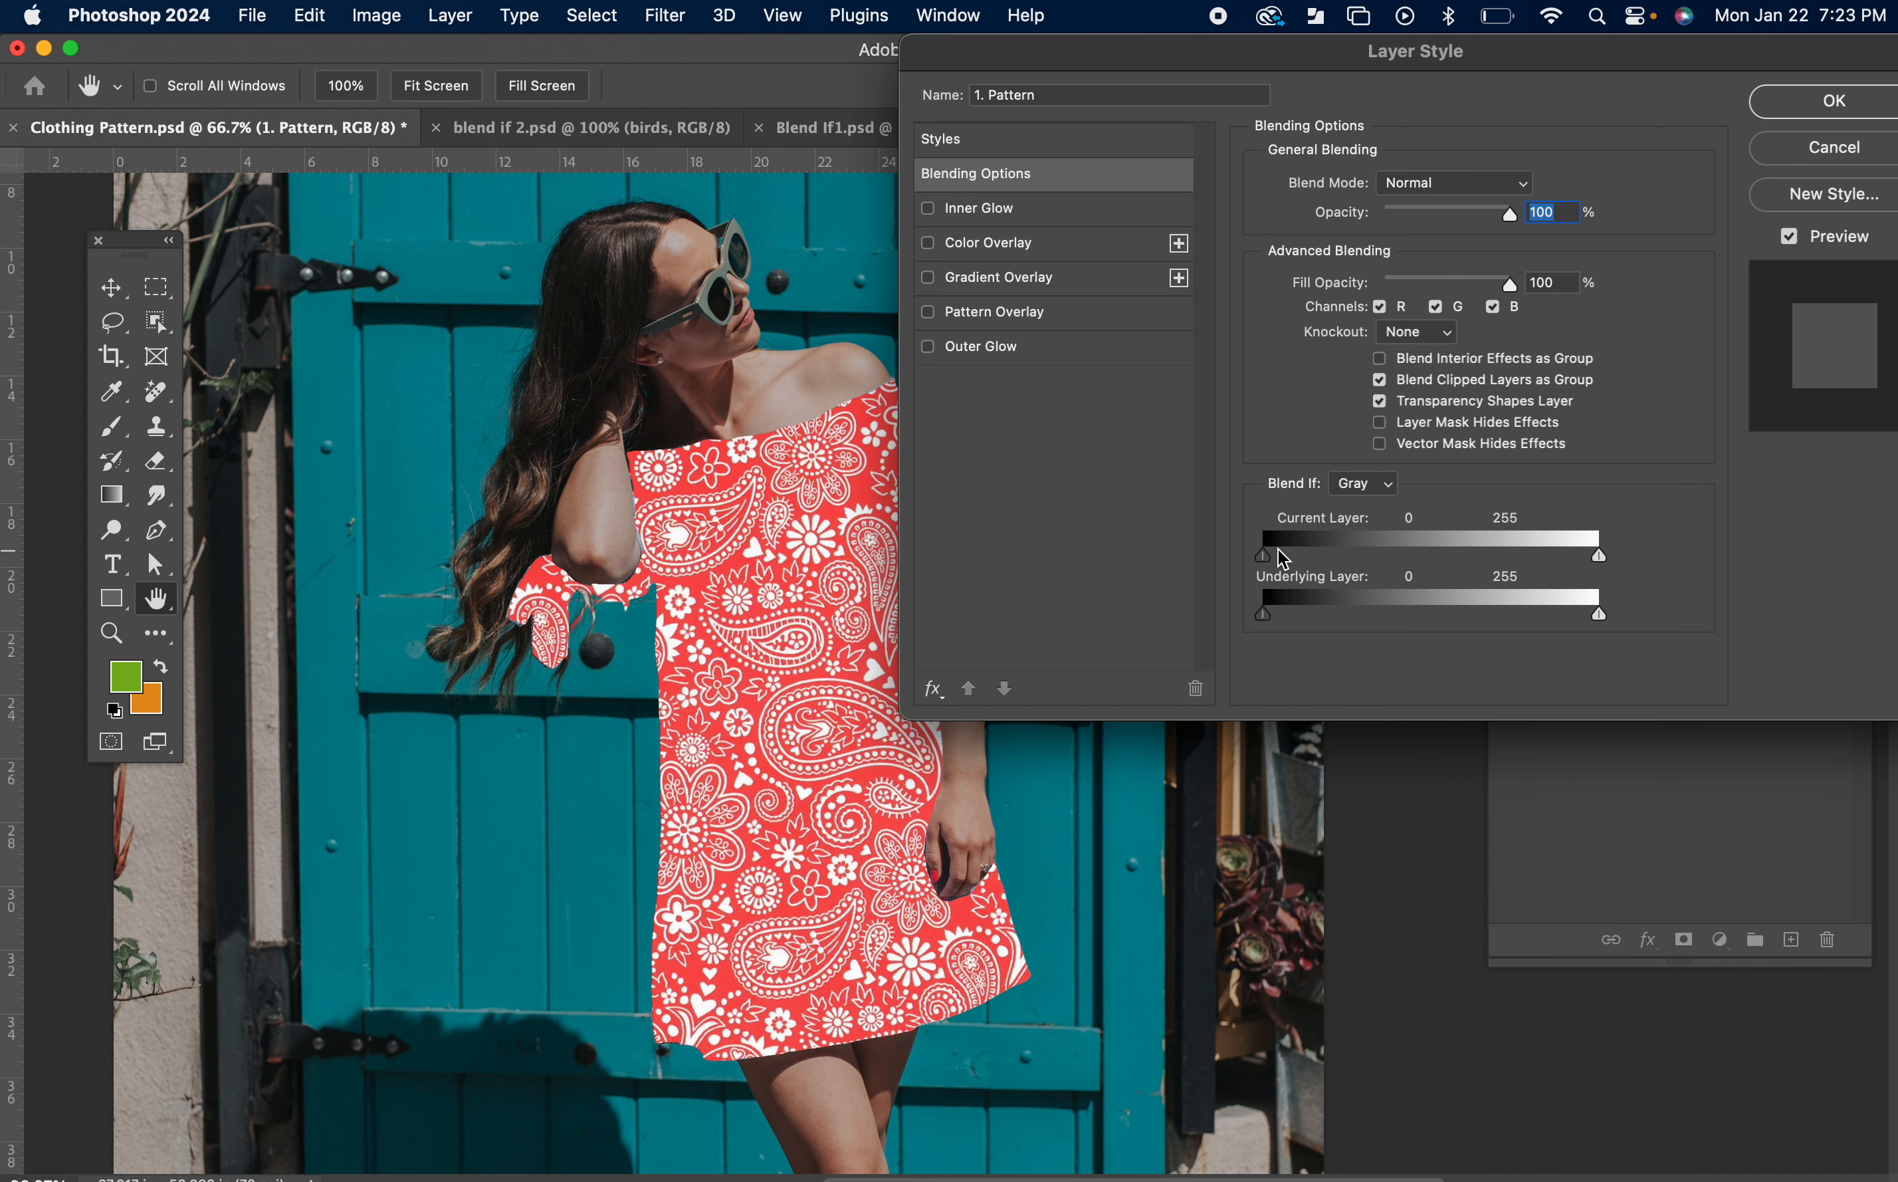
pyautogui.moveTo(1200, 66); pyautogui.dragTo(3, 61)
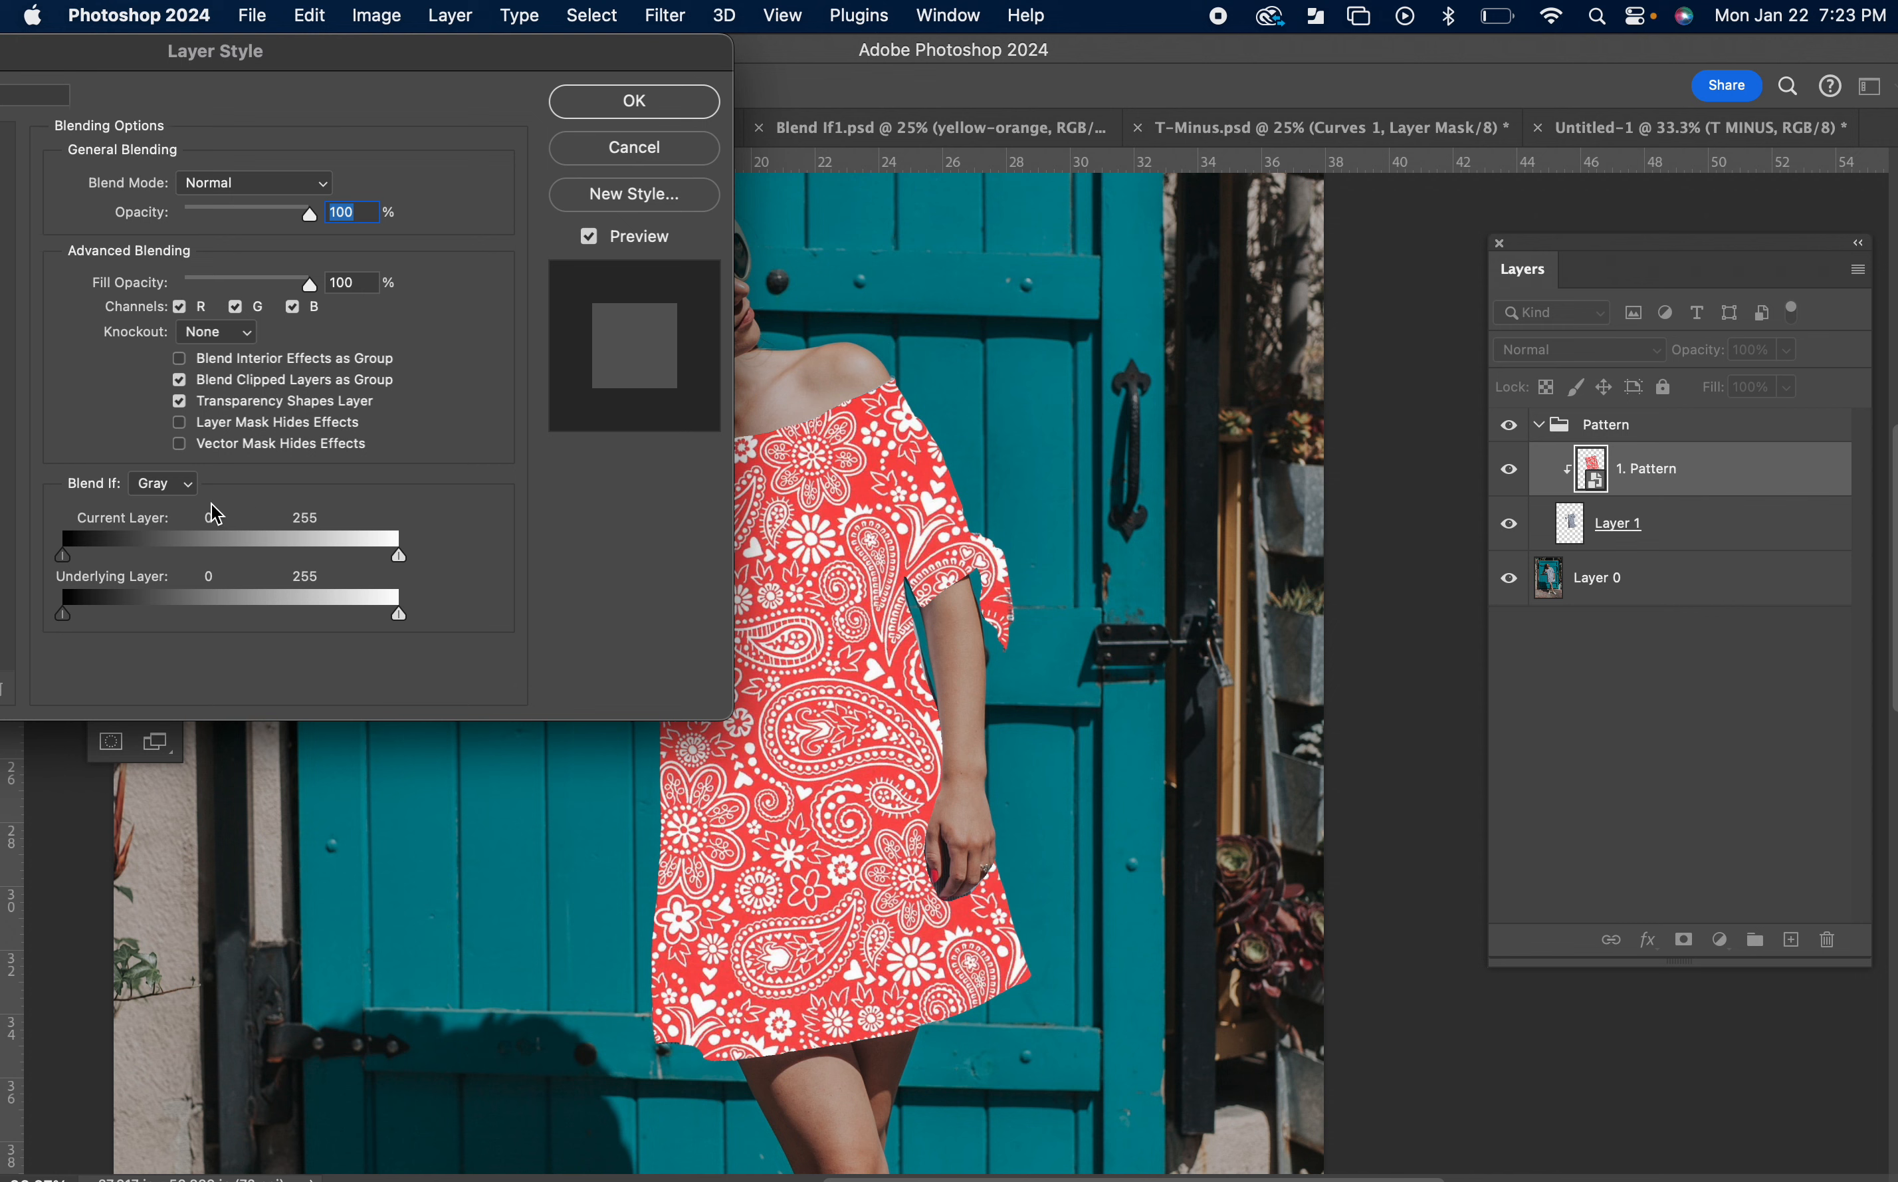
pyautogui.click(168, 484)
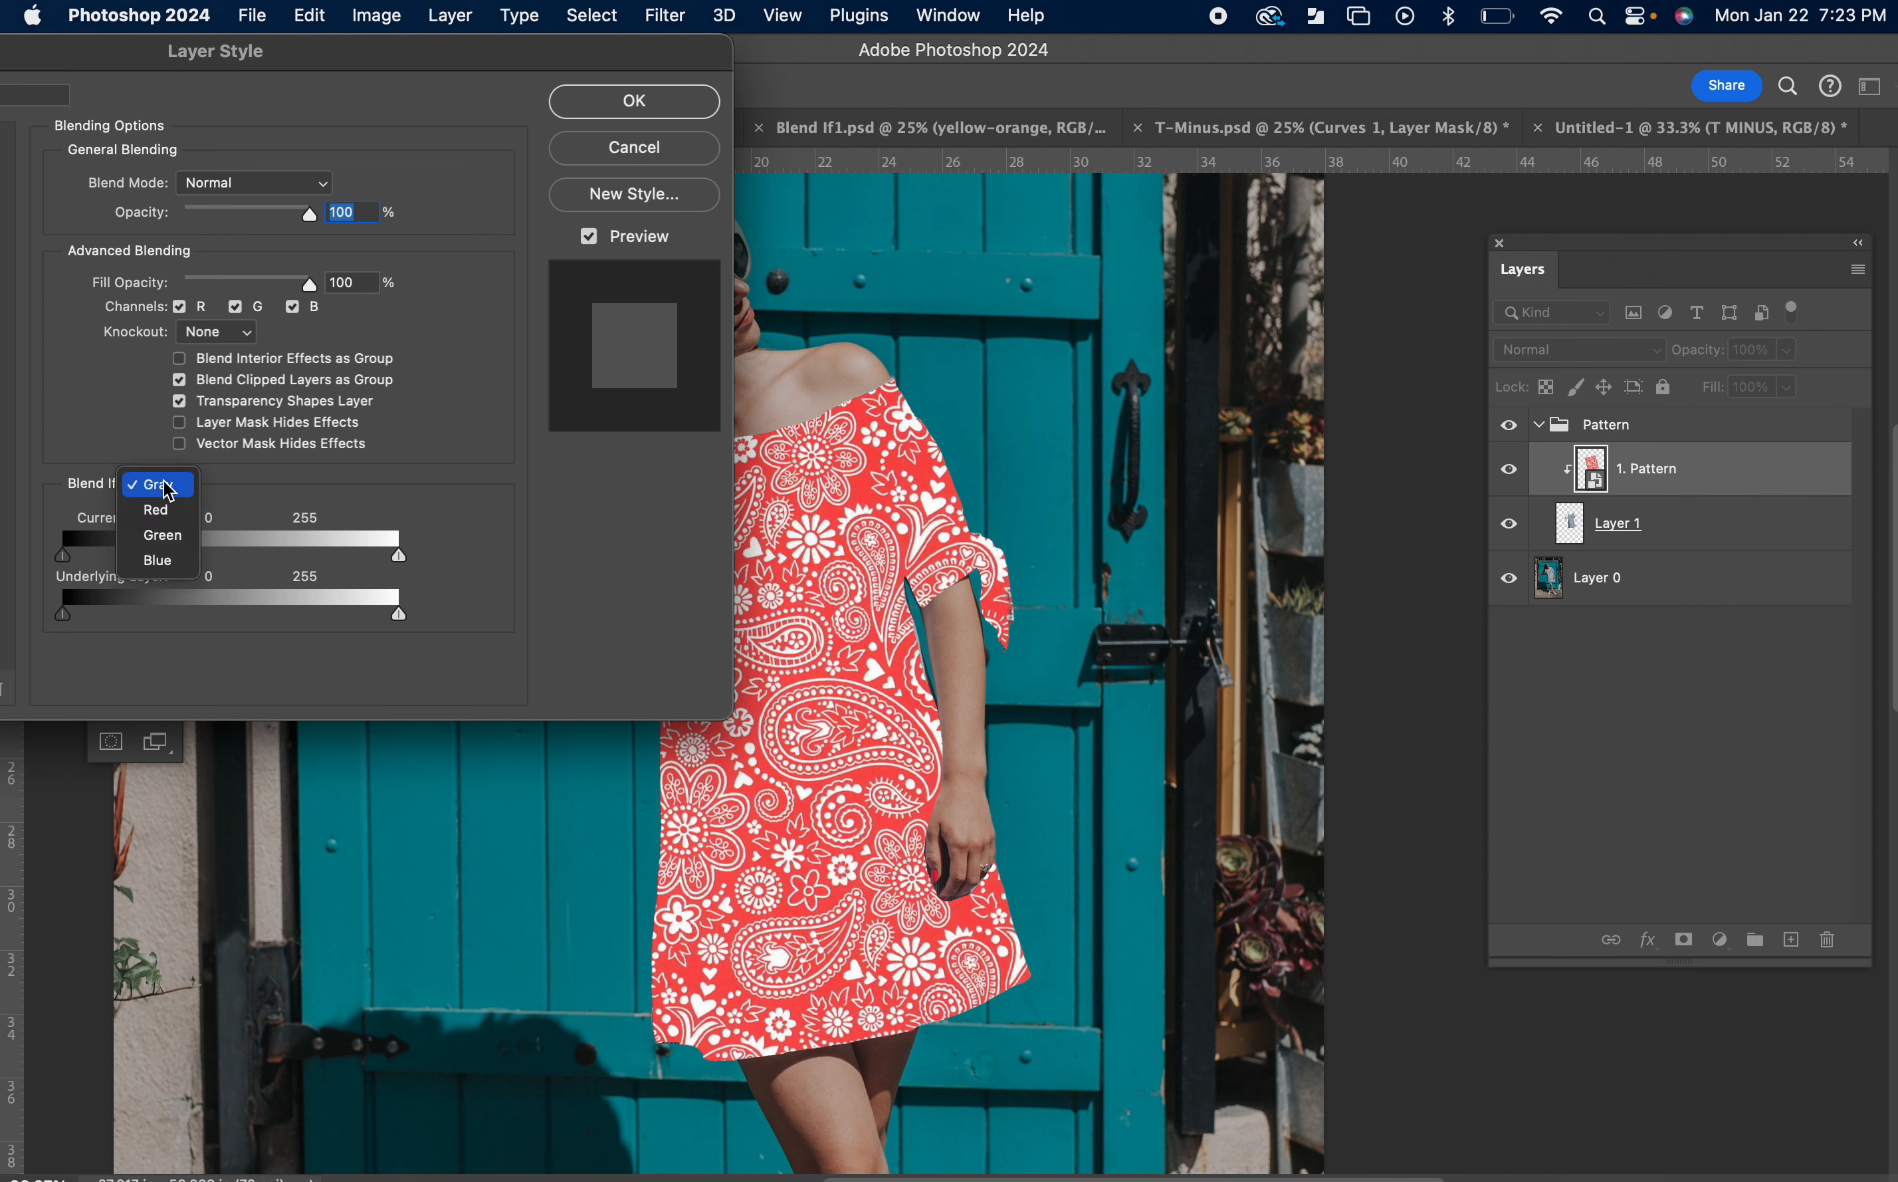
pyautogui.click(166, 510)
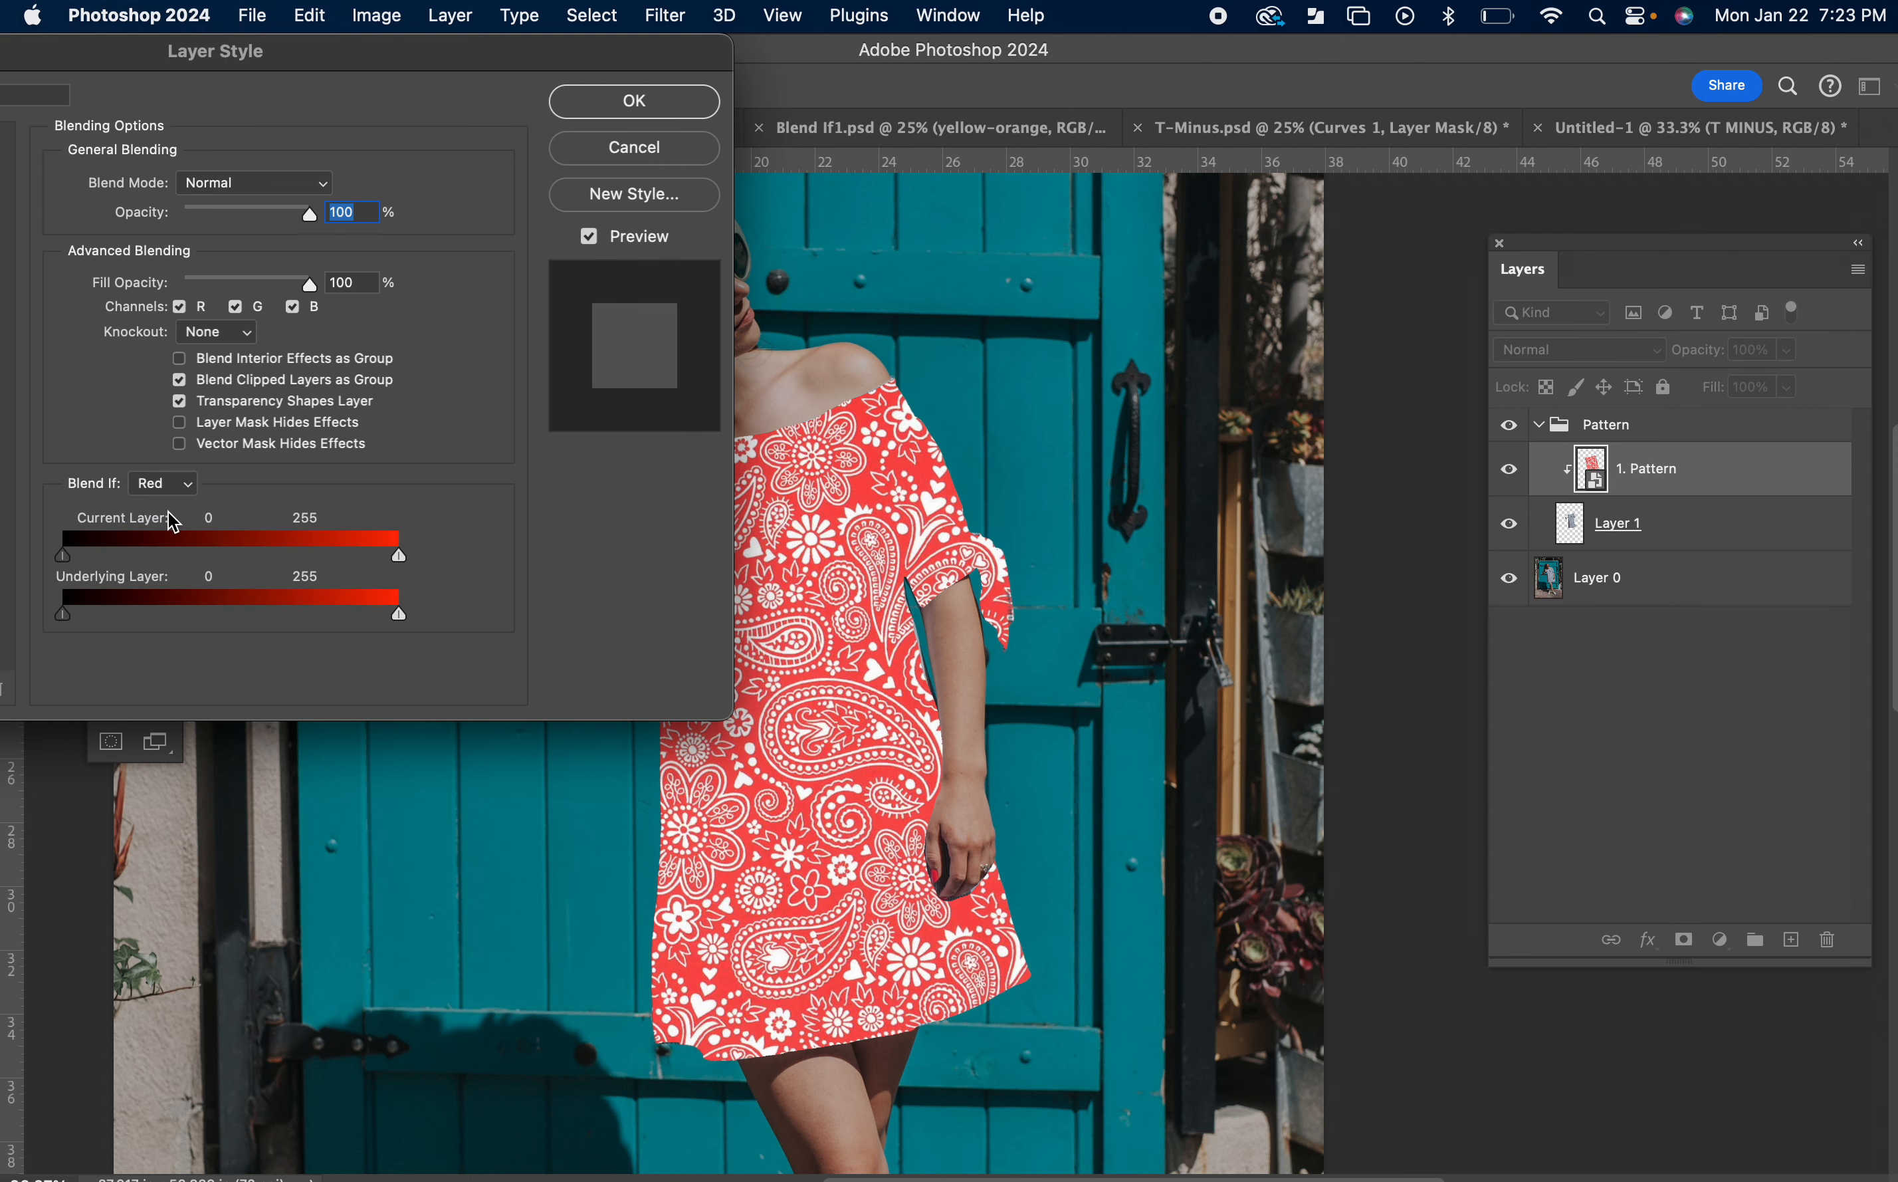
pyautogui.moveTo(648, 62); pyautogui.dragTo(1897, 62)
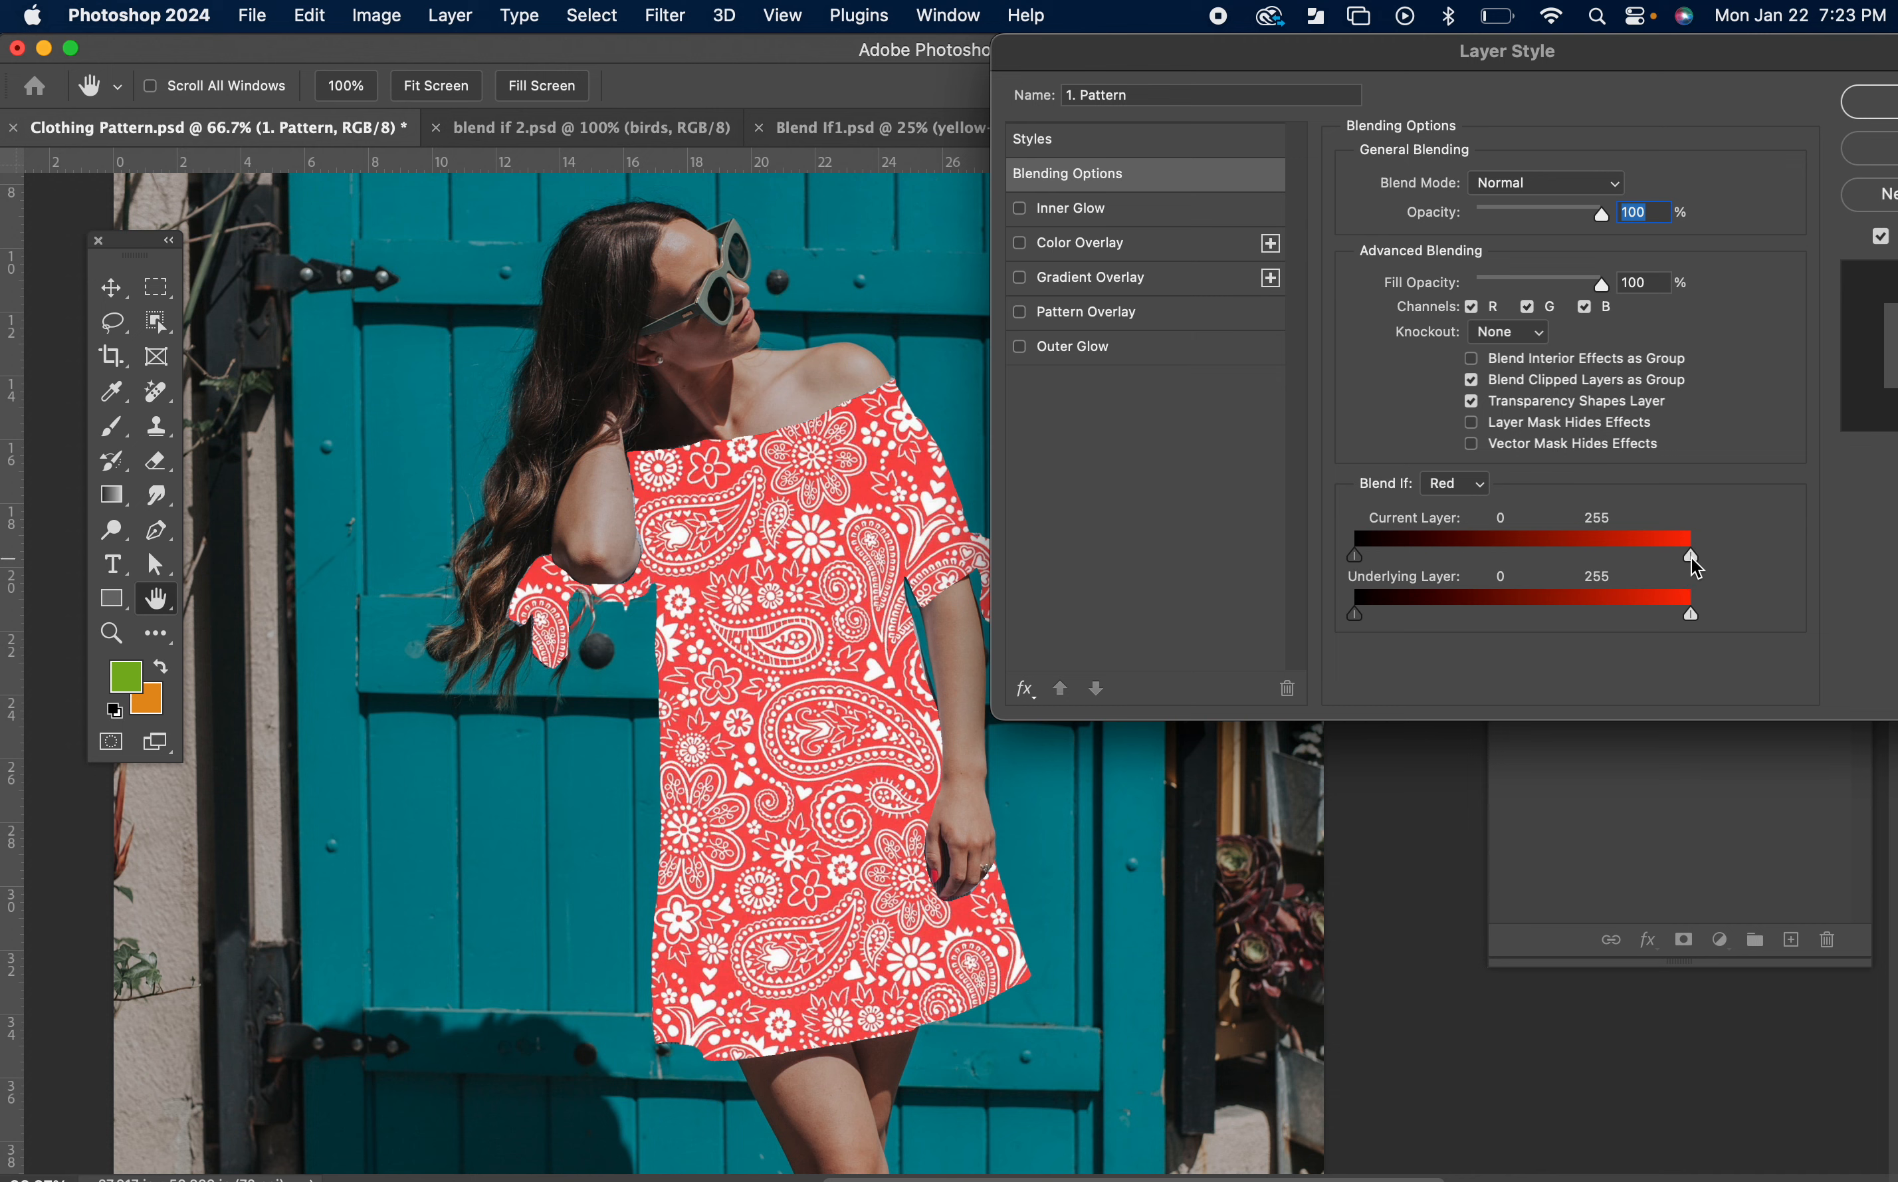
# Step: Try splitting the Current Layer highlight slider to 245 / 255 and inspect the dress up close, then reset it to 255
pyautogui.moveTo(1692, 554)
pyautogui.mouseDown()
pyautogui.moveTo(1620, 559)
pyautogui.moveTo(1710, 557)
pyautogui.mouseUp()
pyautogui.keyDown('alt'); pyautogui.moveTo(1689, 558); pyautogui.dragTo(1679, 559); pyautogui.keyUp('alt')
pyautogui.press('super+equal')
pyautogui.press('super+equal')
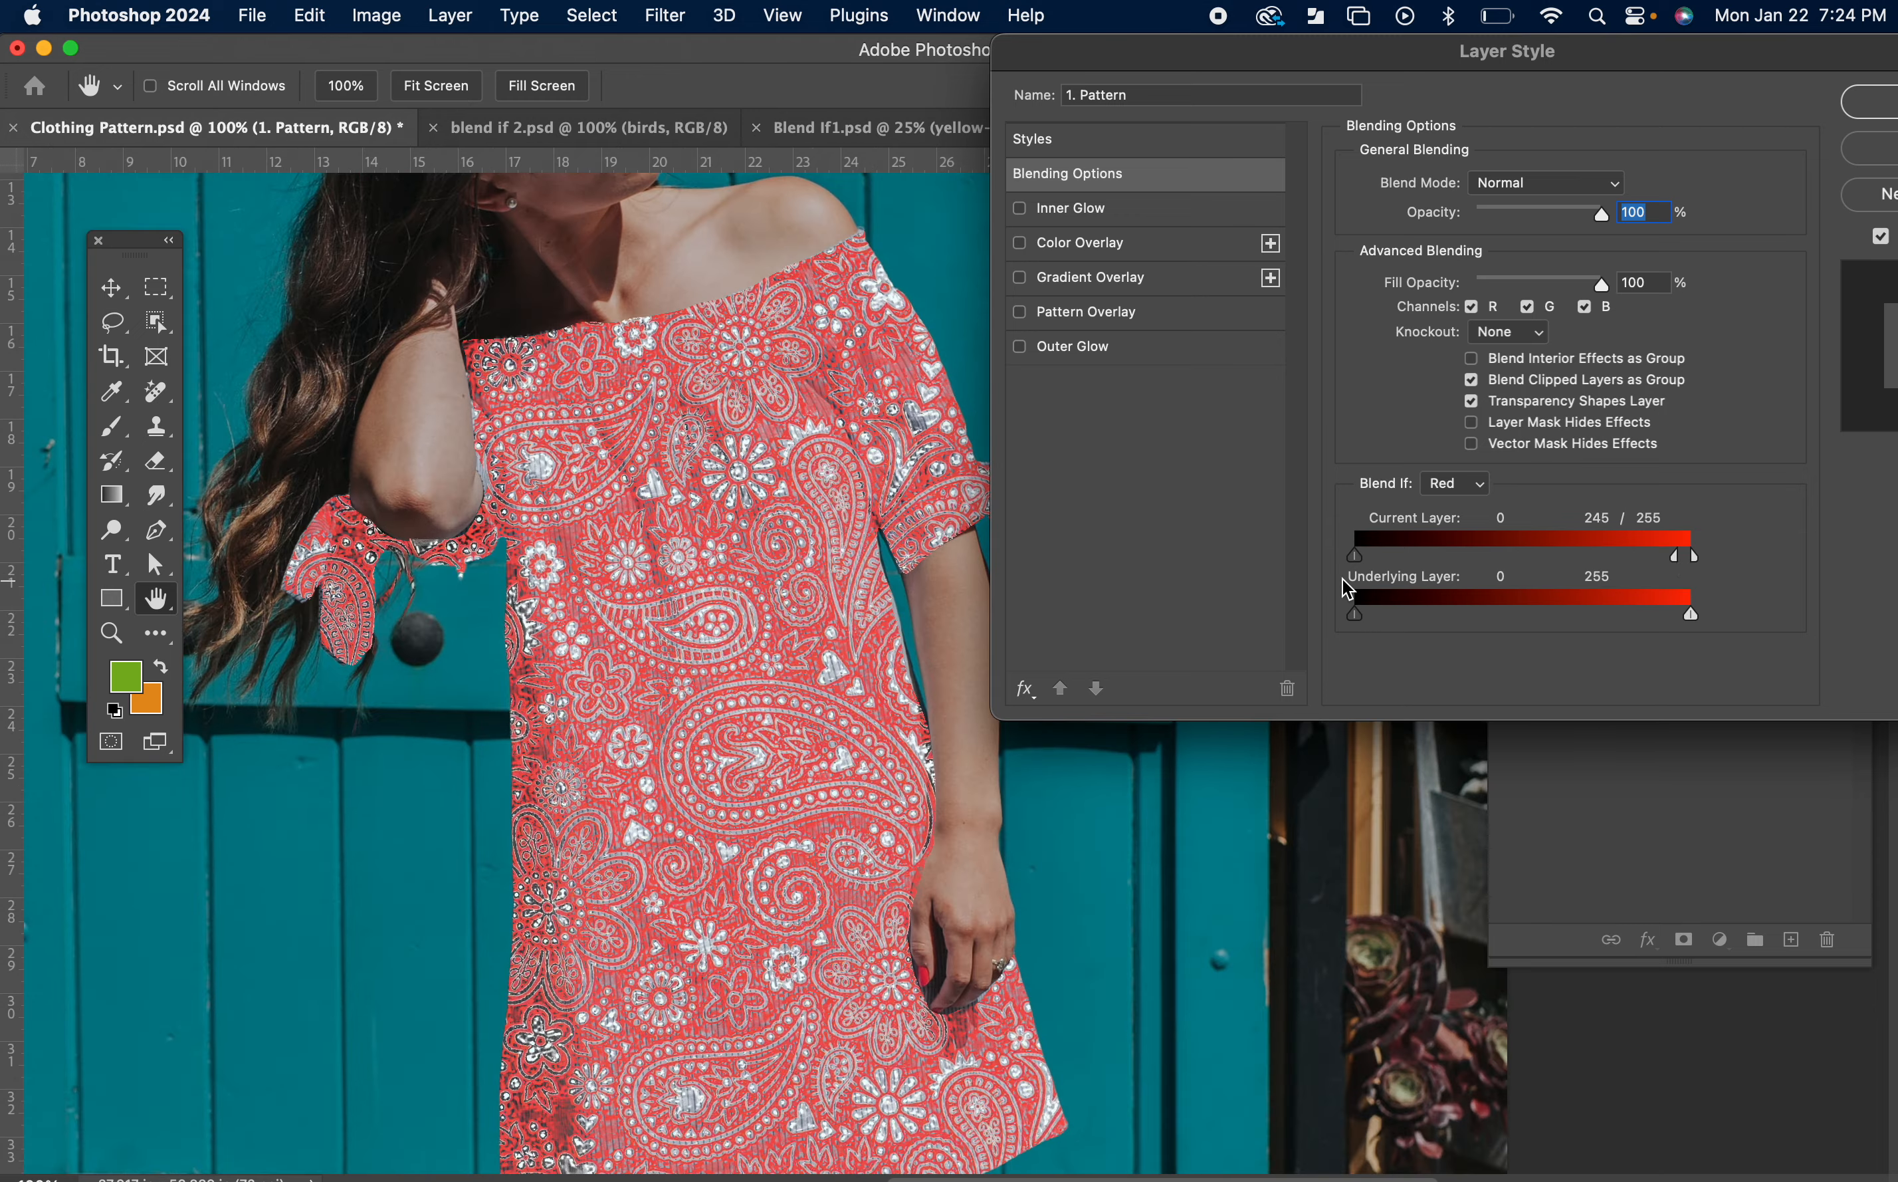
pyautogui.press('super+minus')
pyautogui.moveTo(1674, 561)
pyautogui.mouseDown()
pyautogui.moveTo(1689, 561)
pyautogui.moveTo(1615, 621)
pyautogui.moveTo(1503, 625)
pyautogui.moveTo(1699, 635)
pyautogui.mouseUp()
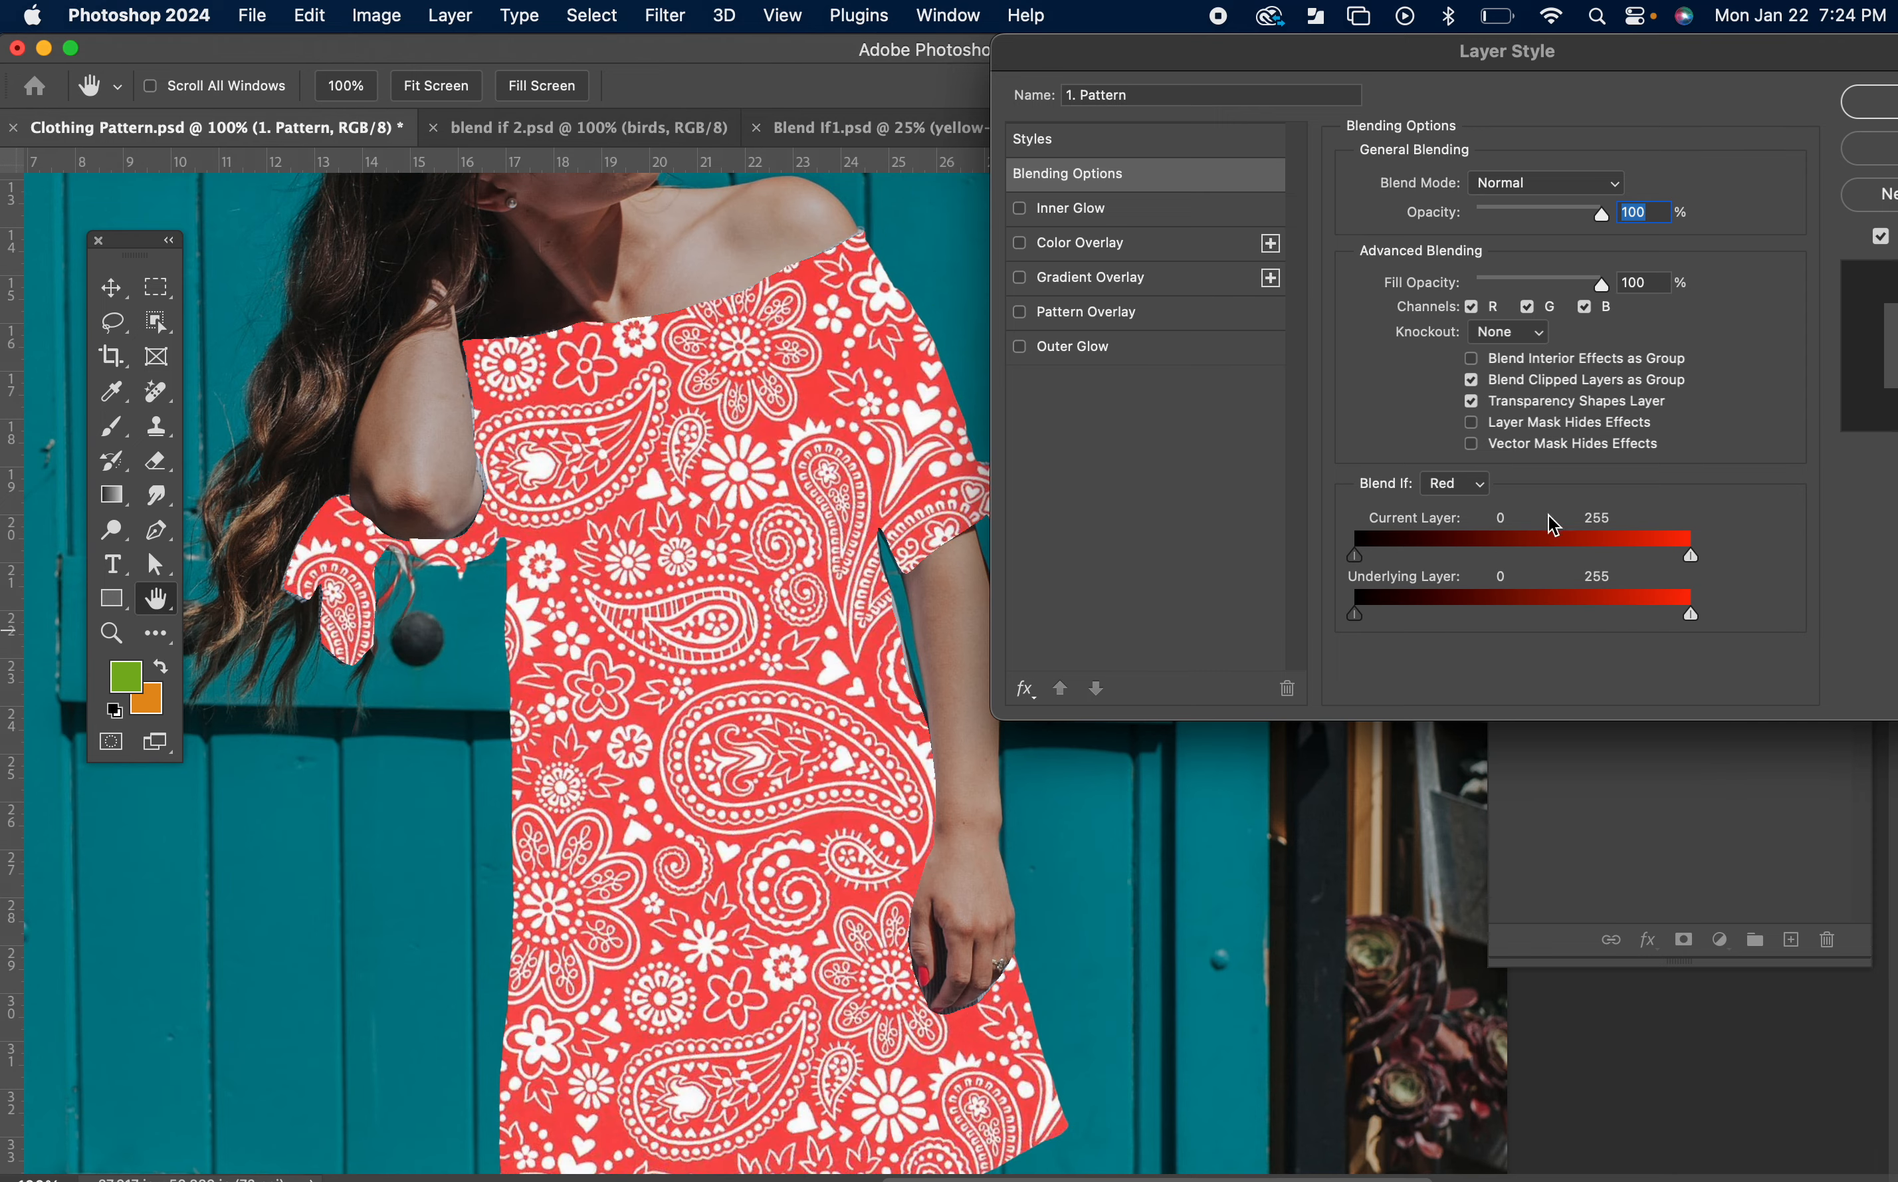
pyautogui.moveTo(1478, 75); pyautogui.dragTo(726, 88)
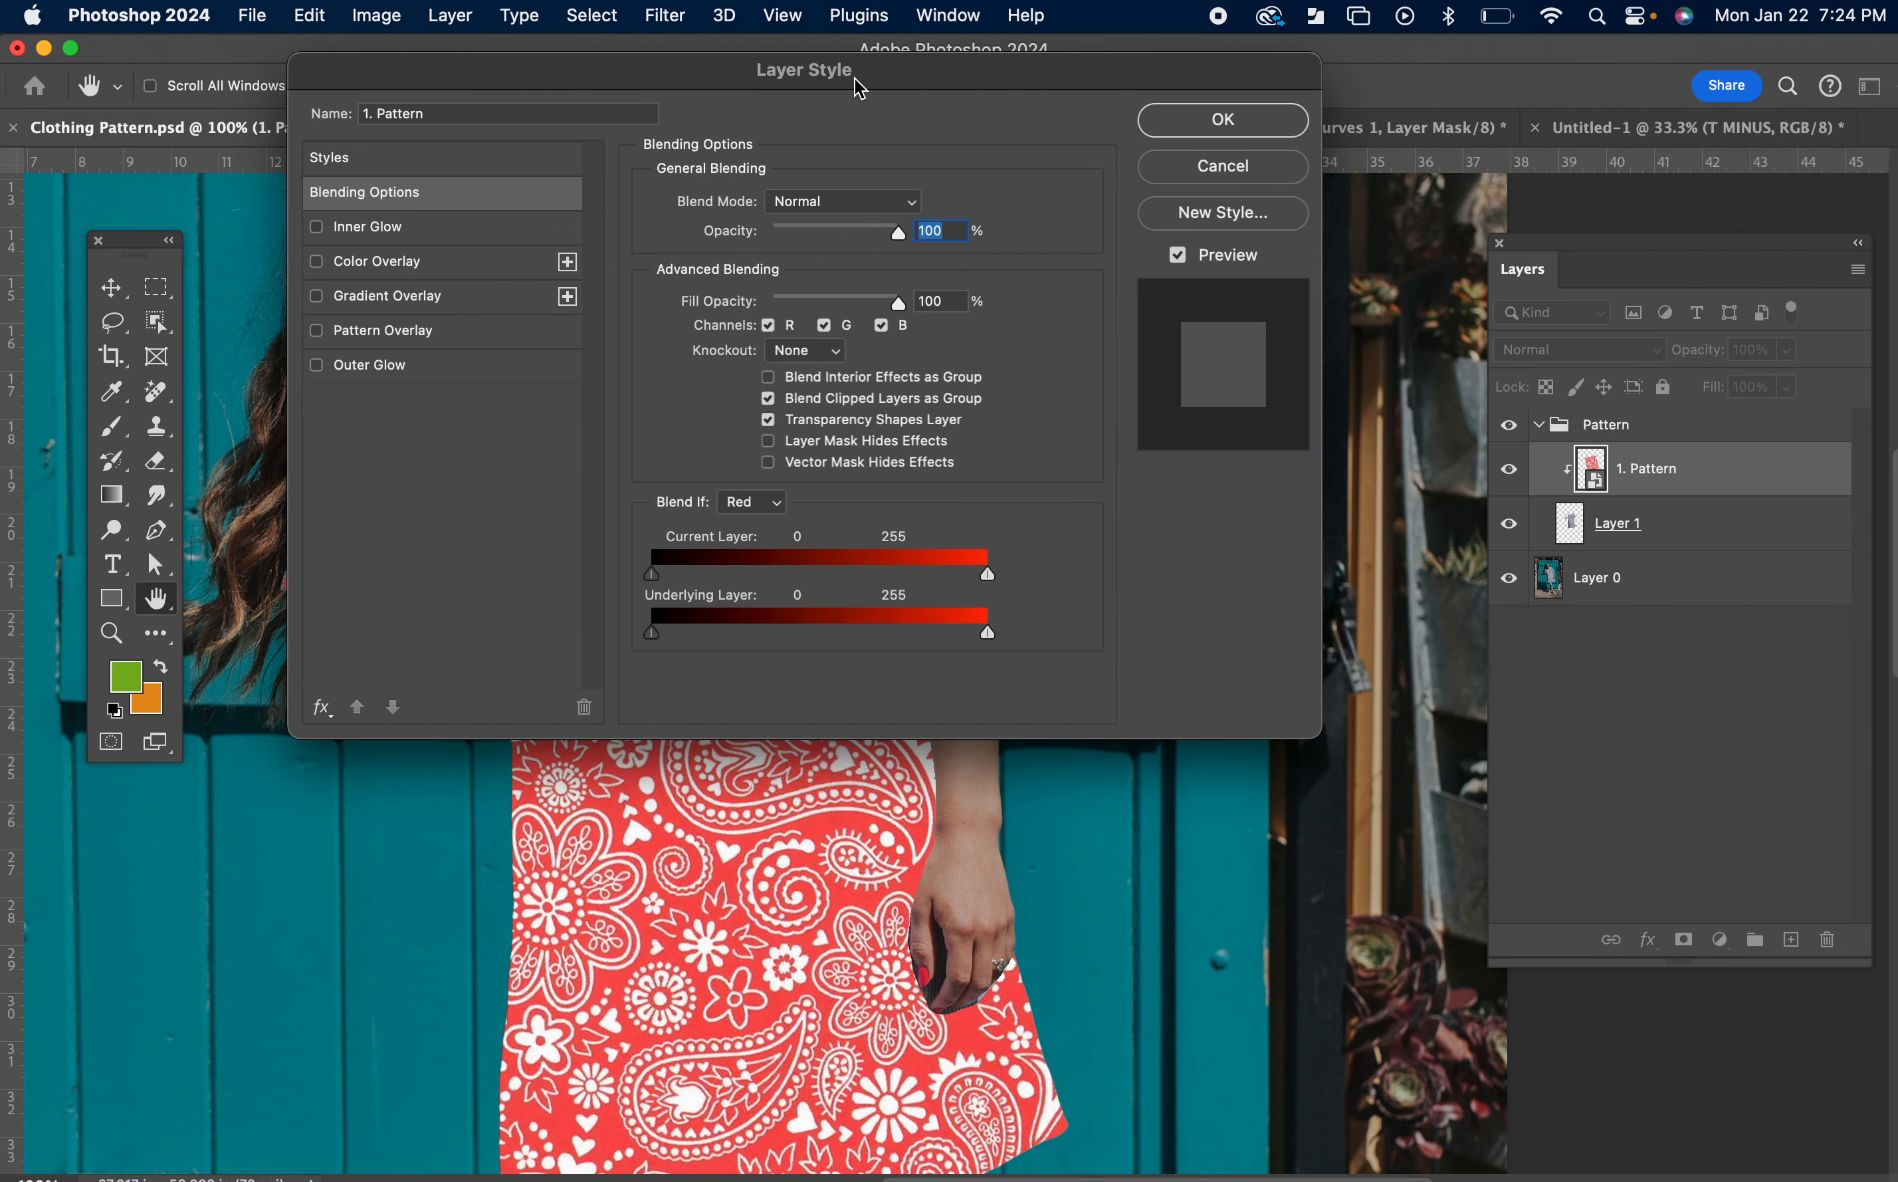
# Step: Split the Underlying Layer sliders for the Red channel to 0 / 145 and 134 / 255, apply the layer style and recheck it
pyautogui.moveTo(860, 89); pyautogui.dragTo(1543, 69)
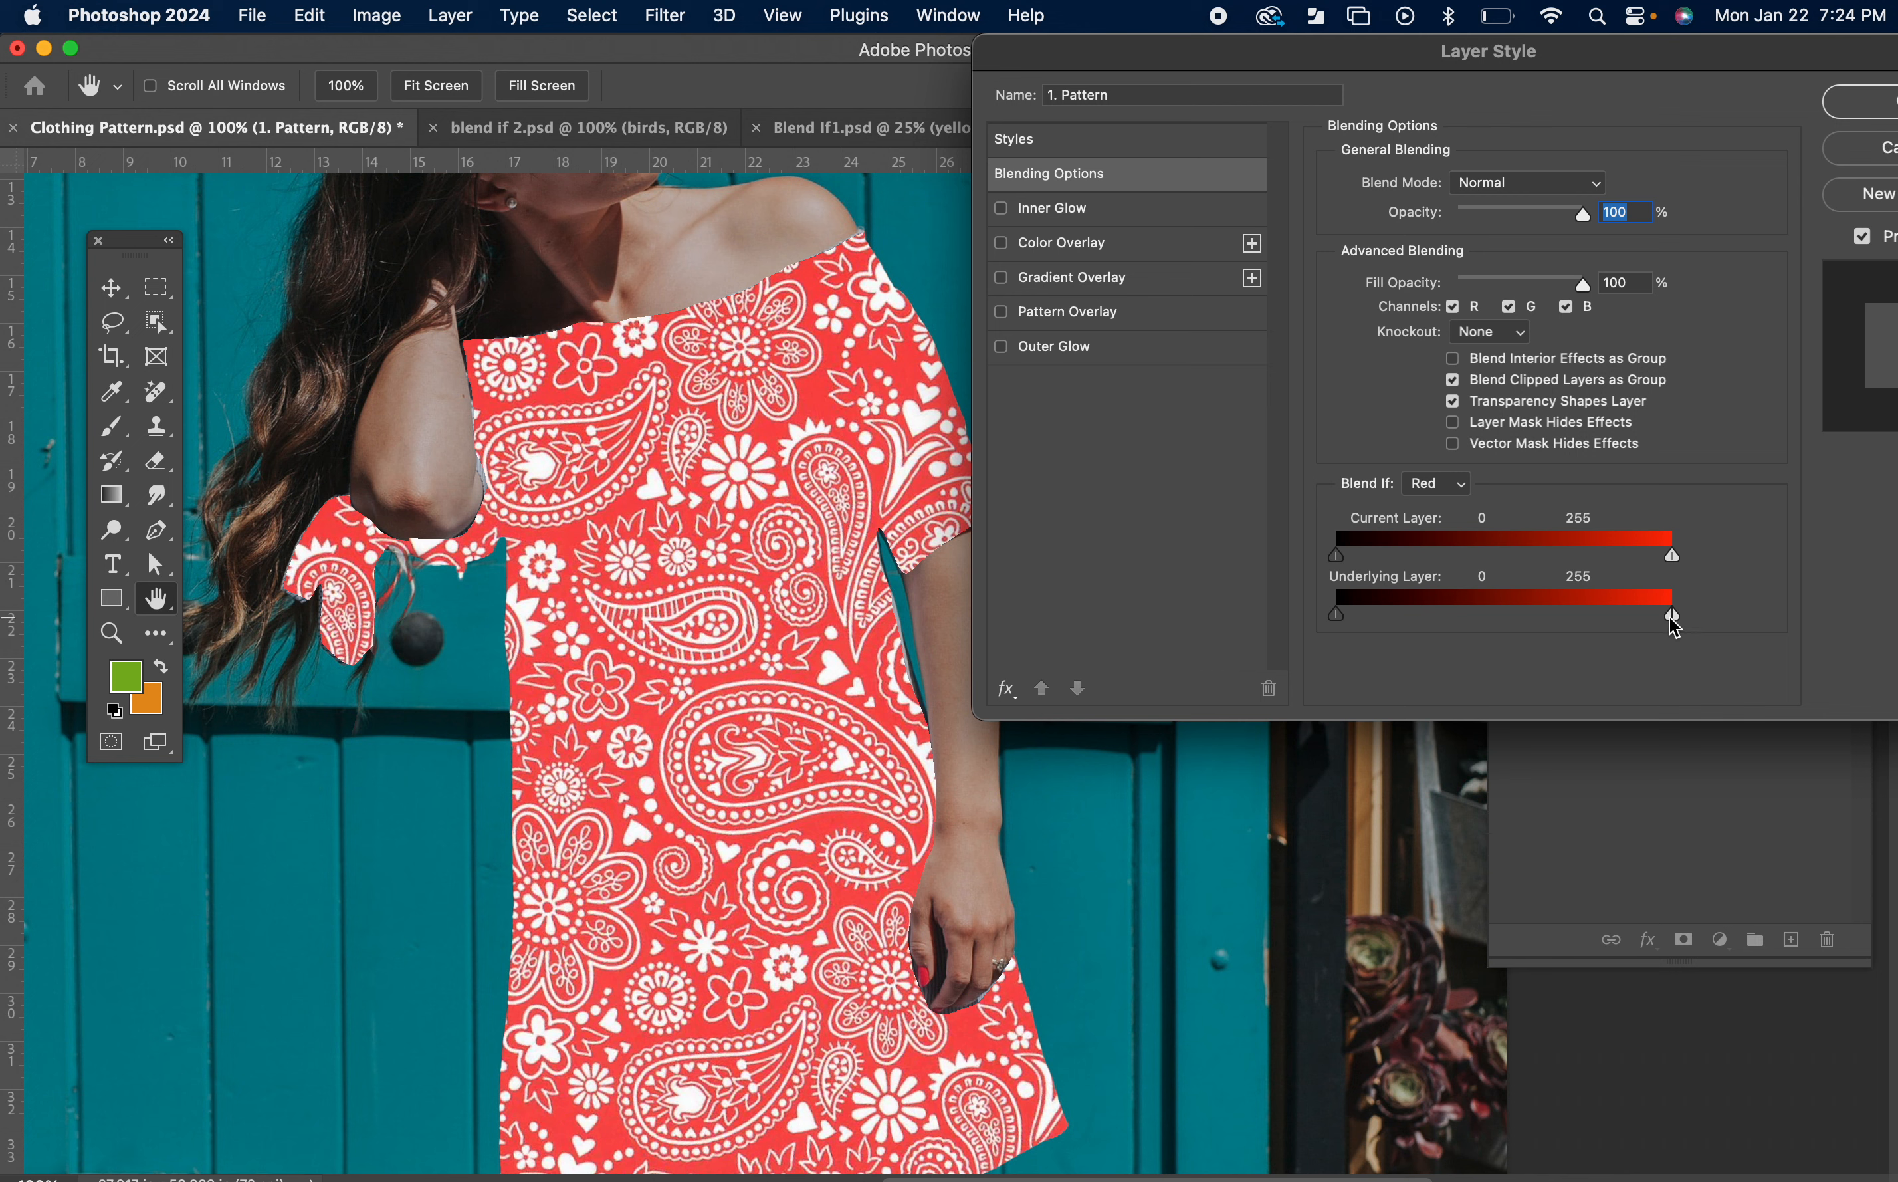
pyautogui.moveTo(1665, 615); pyautogui.dragTo(1498, 619)
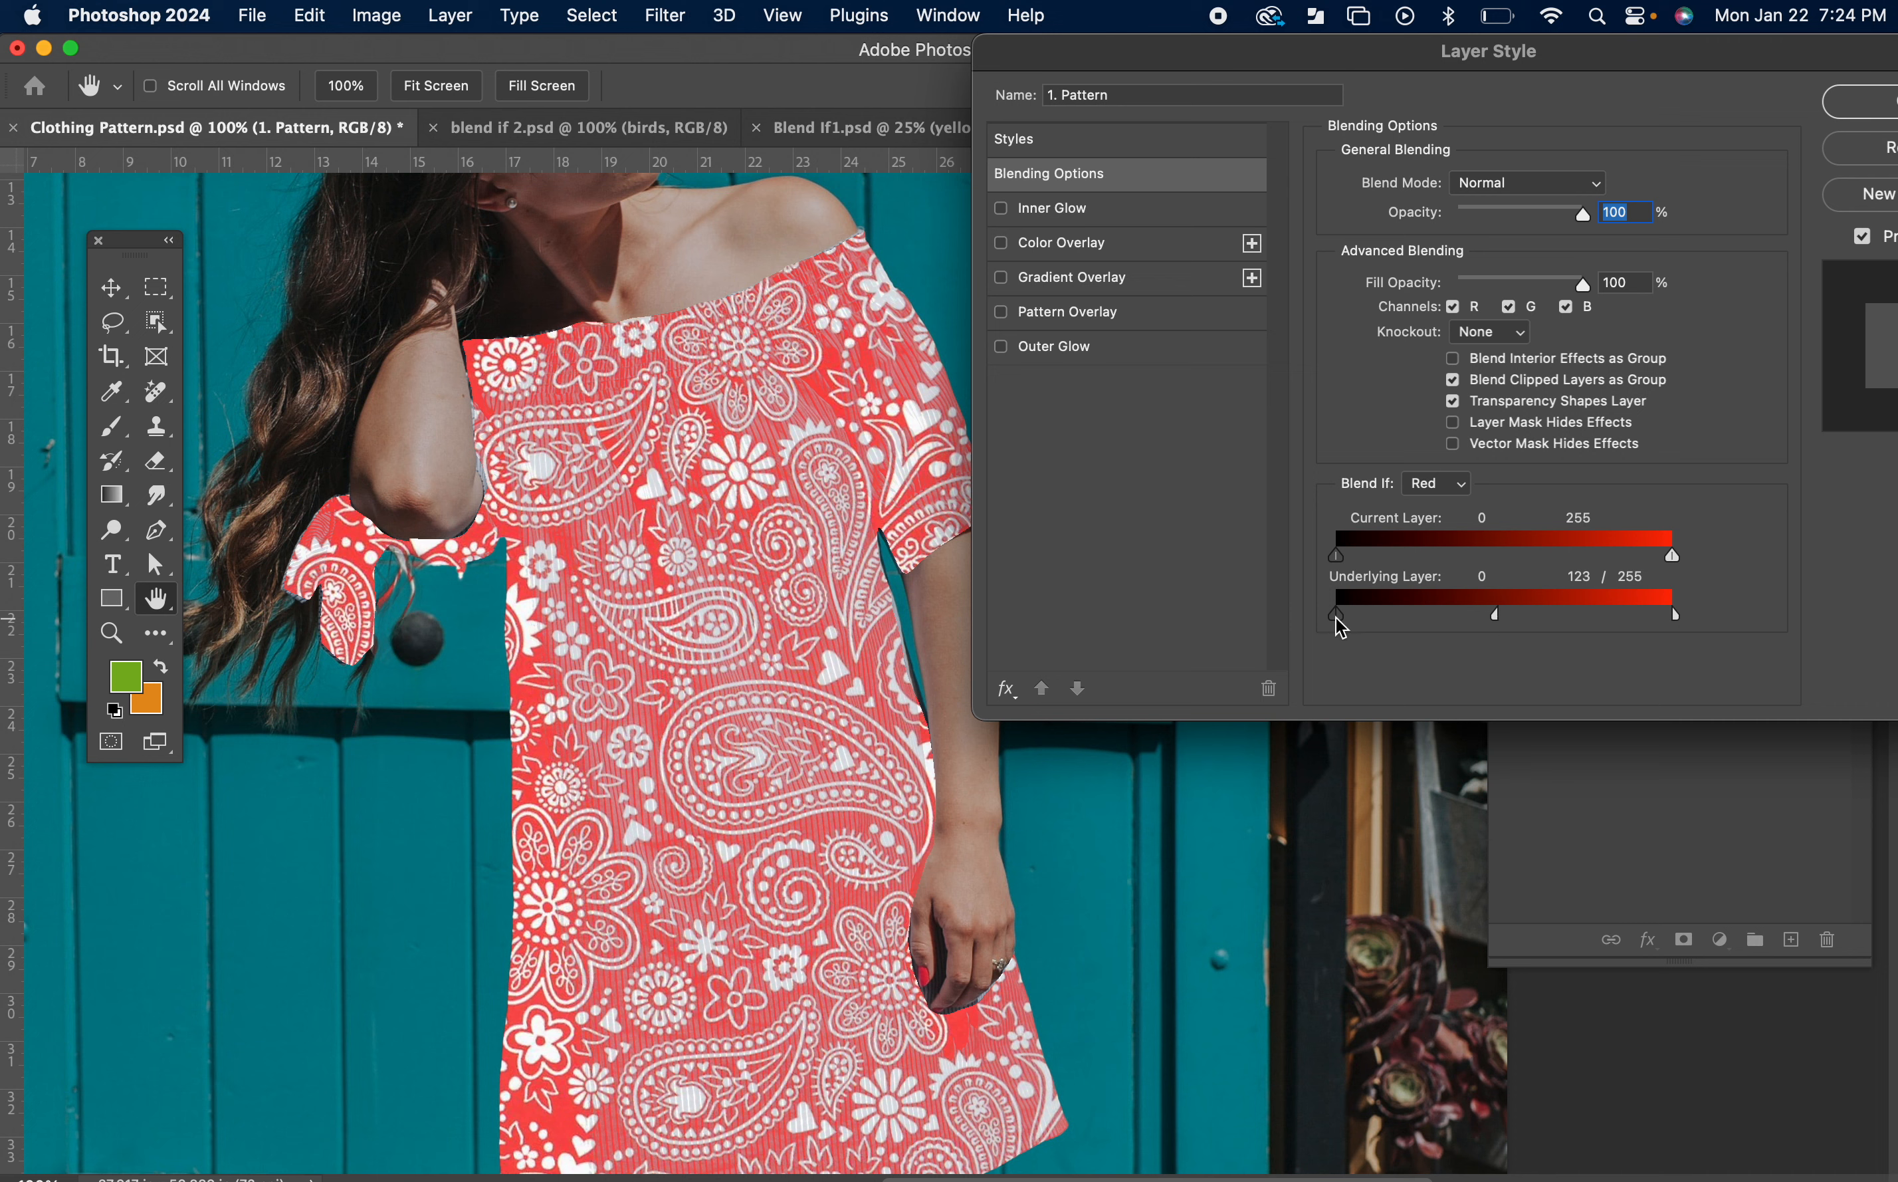
pyautogui.moveTo(1336, 614); pyautogui.dragTo(1514, 618)
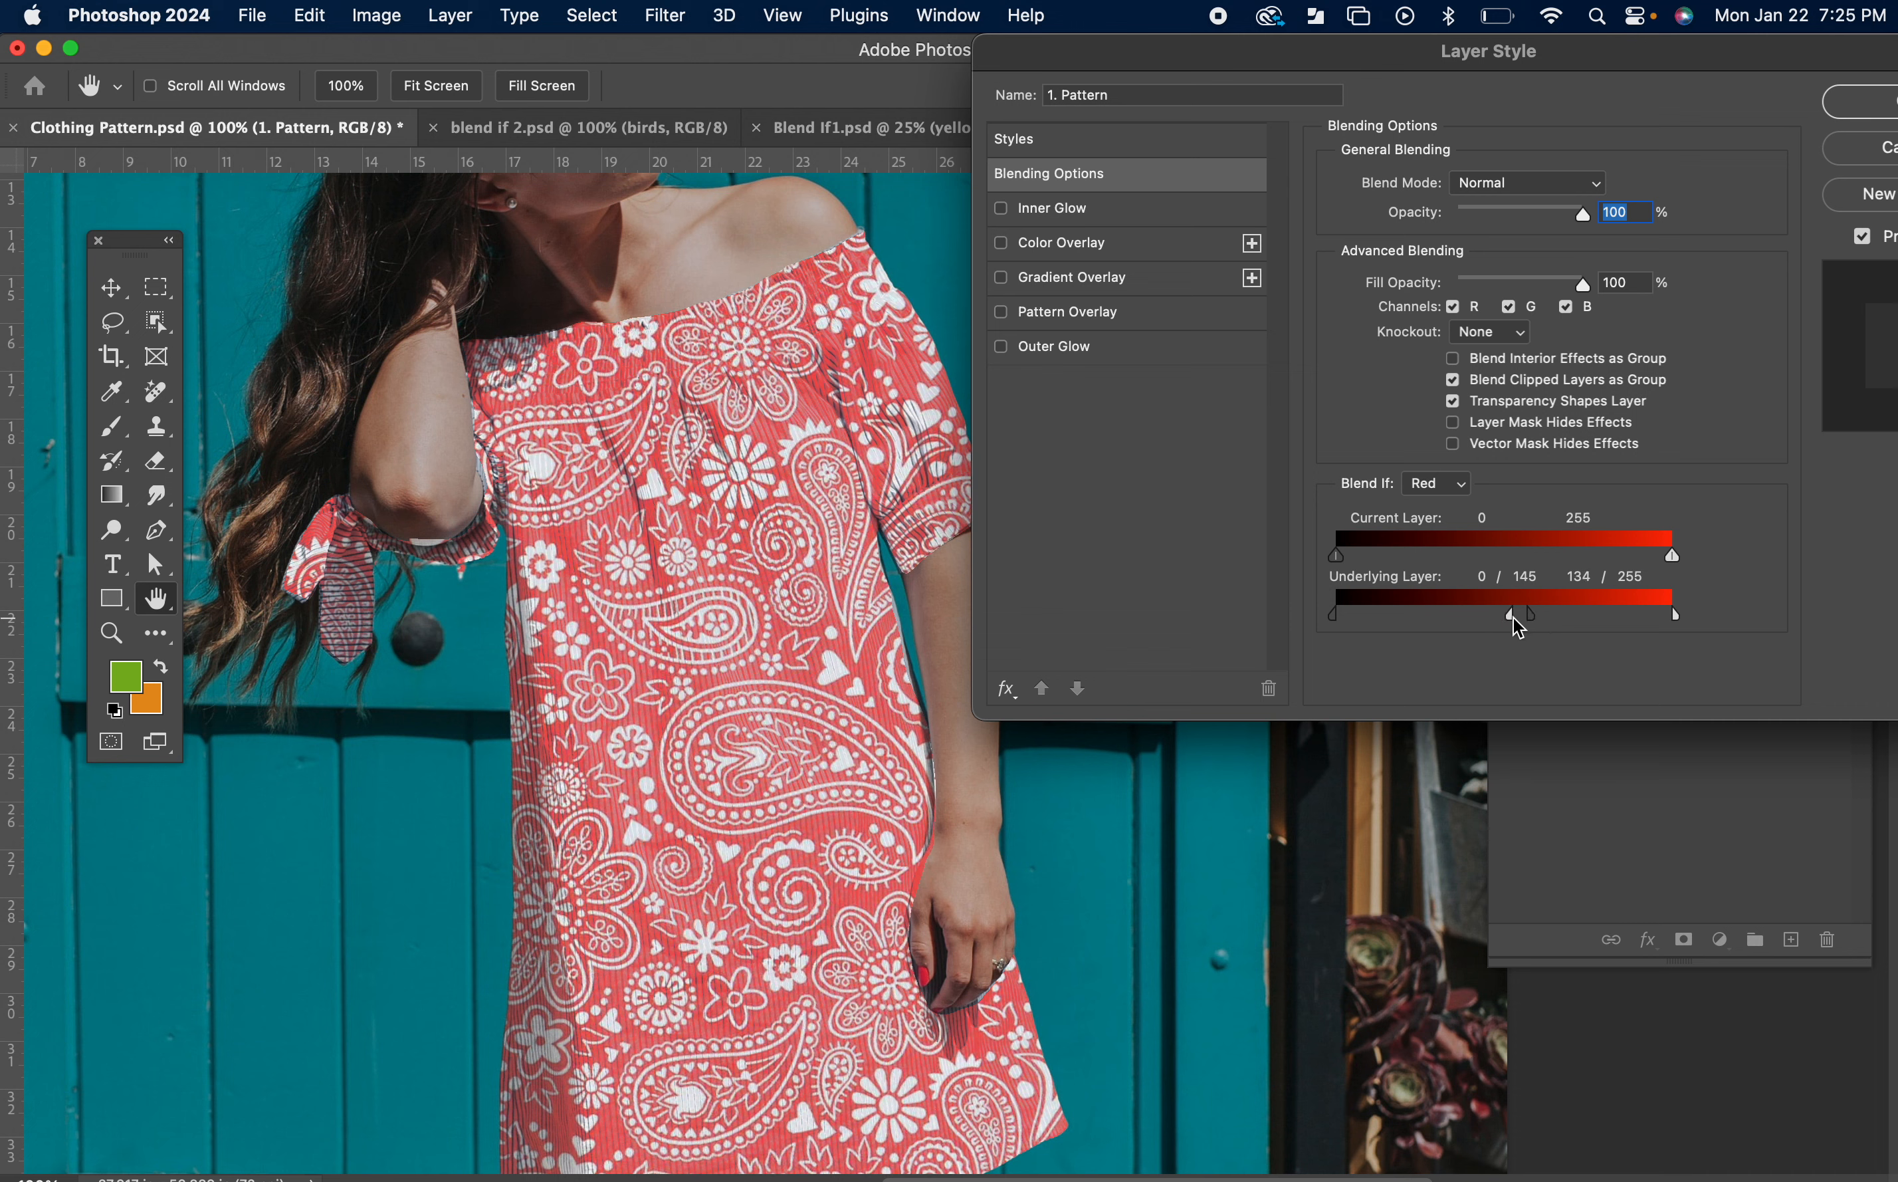
pyautogui.click(1879, 110)
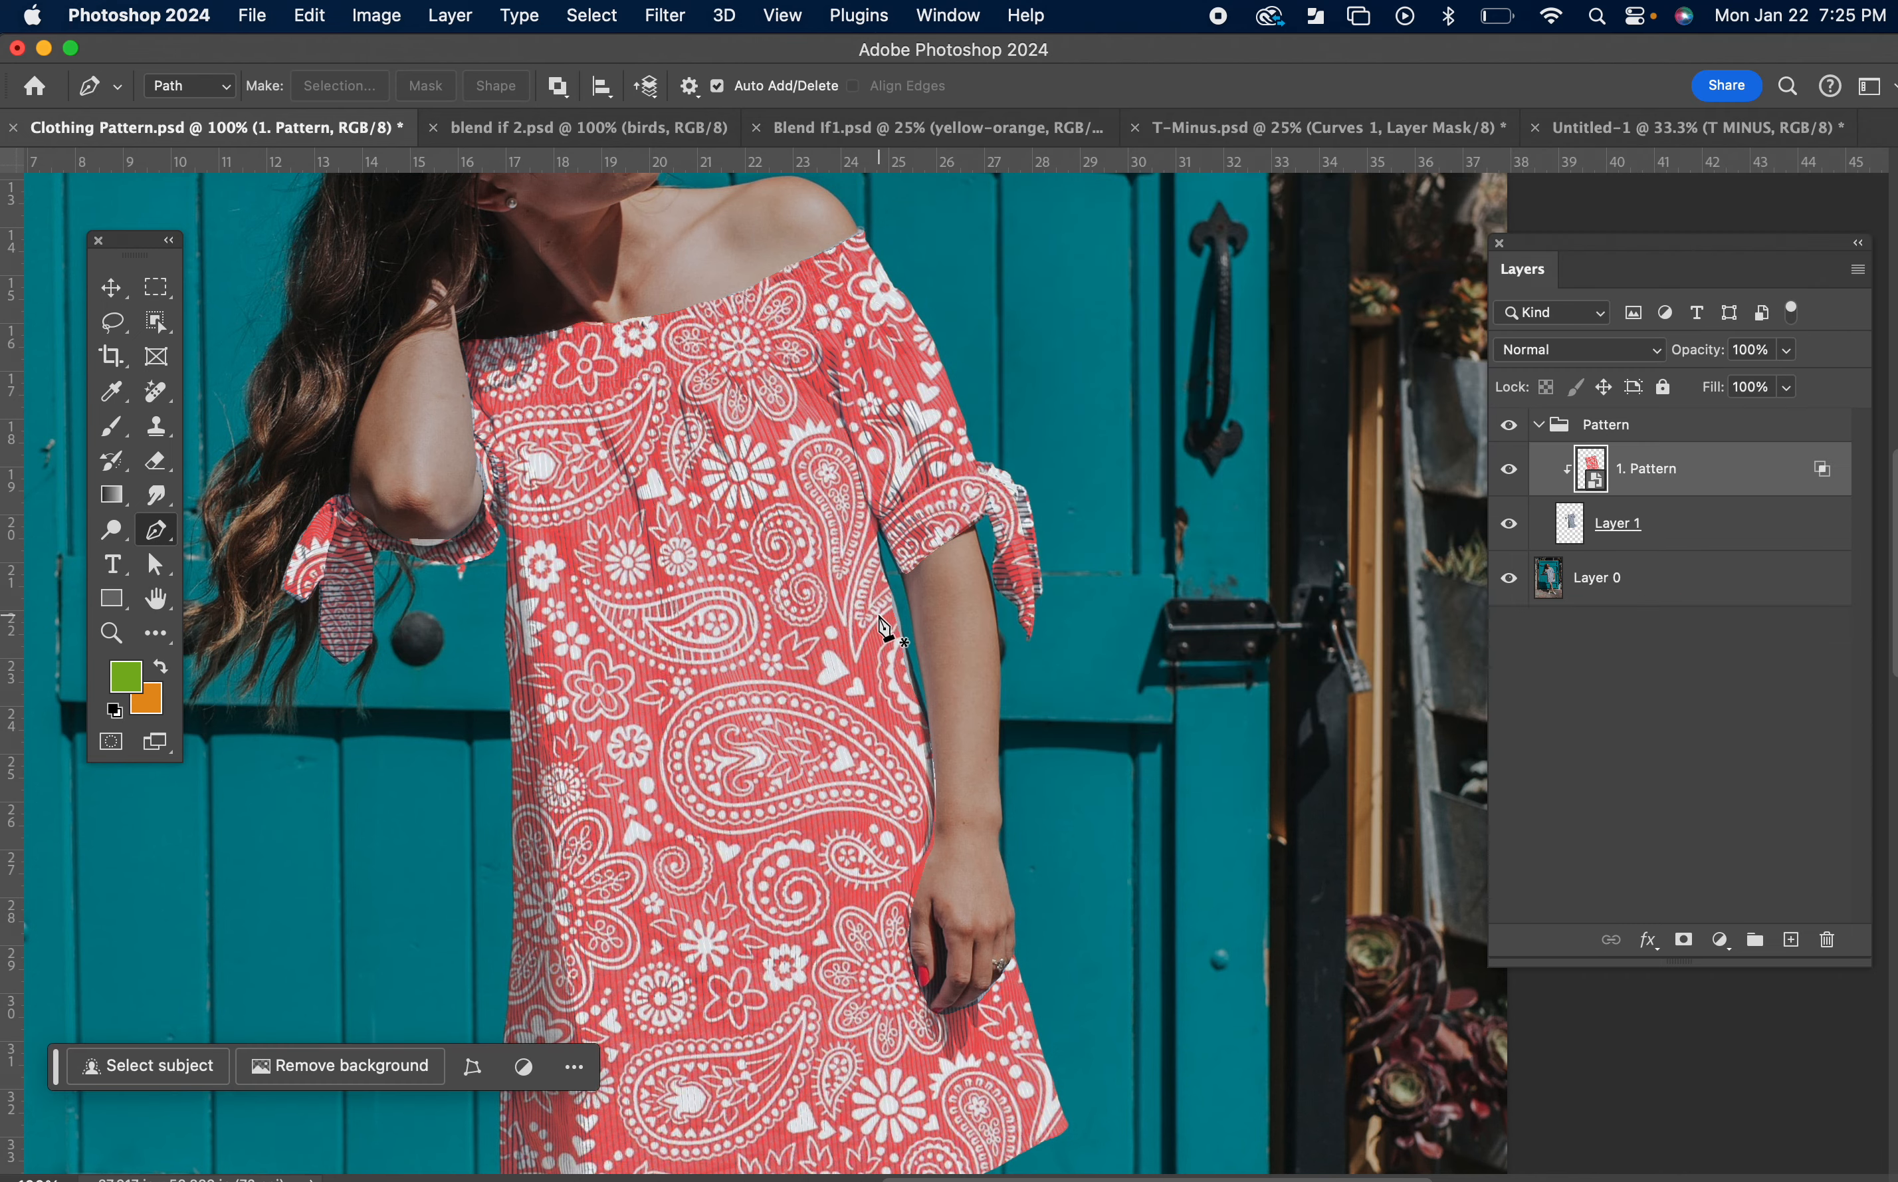
pyautogui.scroll(3, 882, 629)
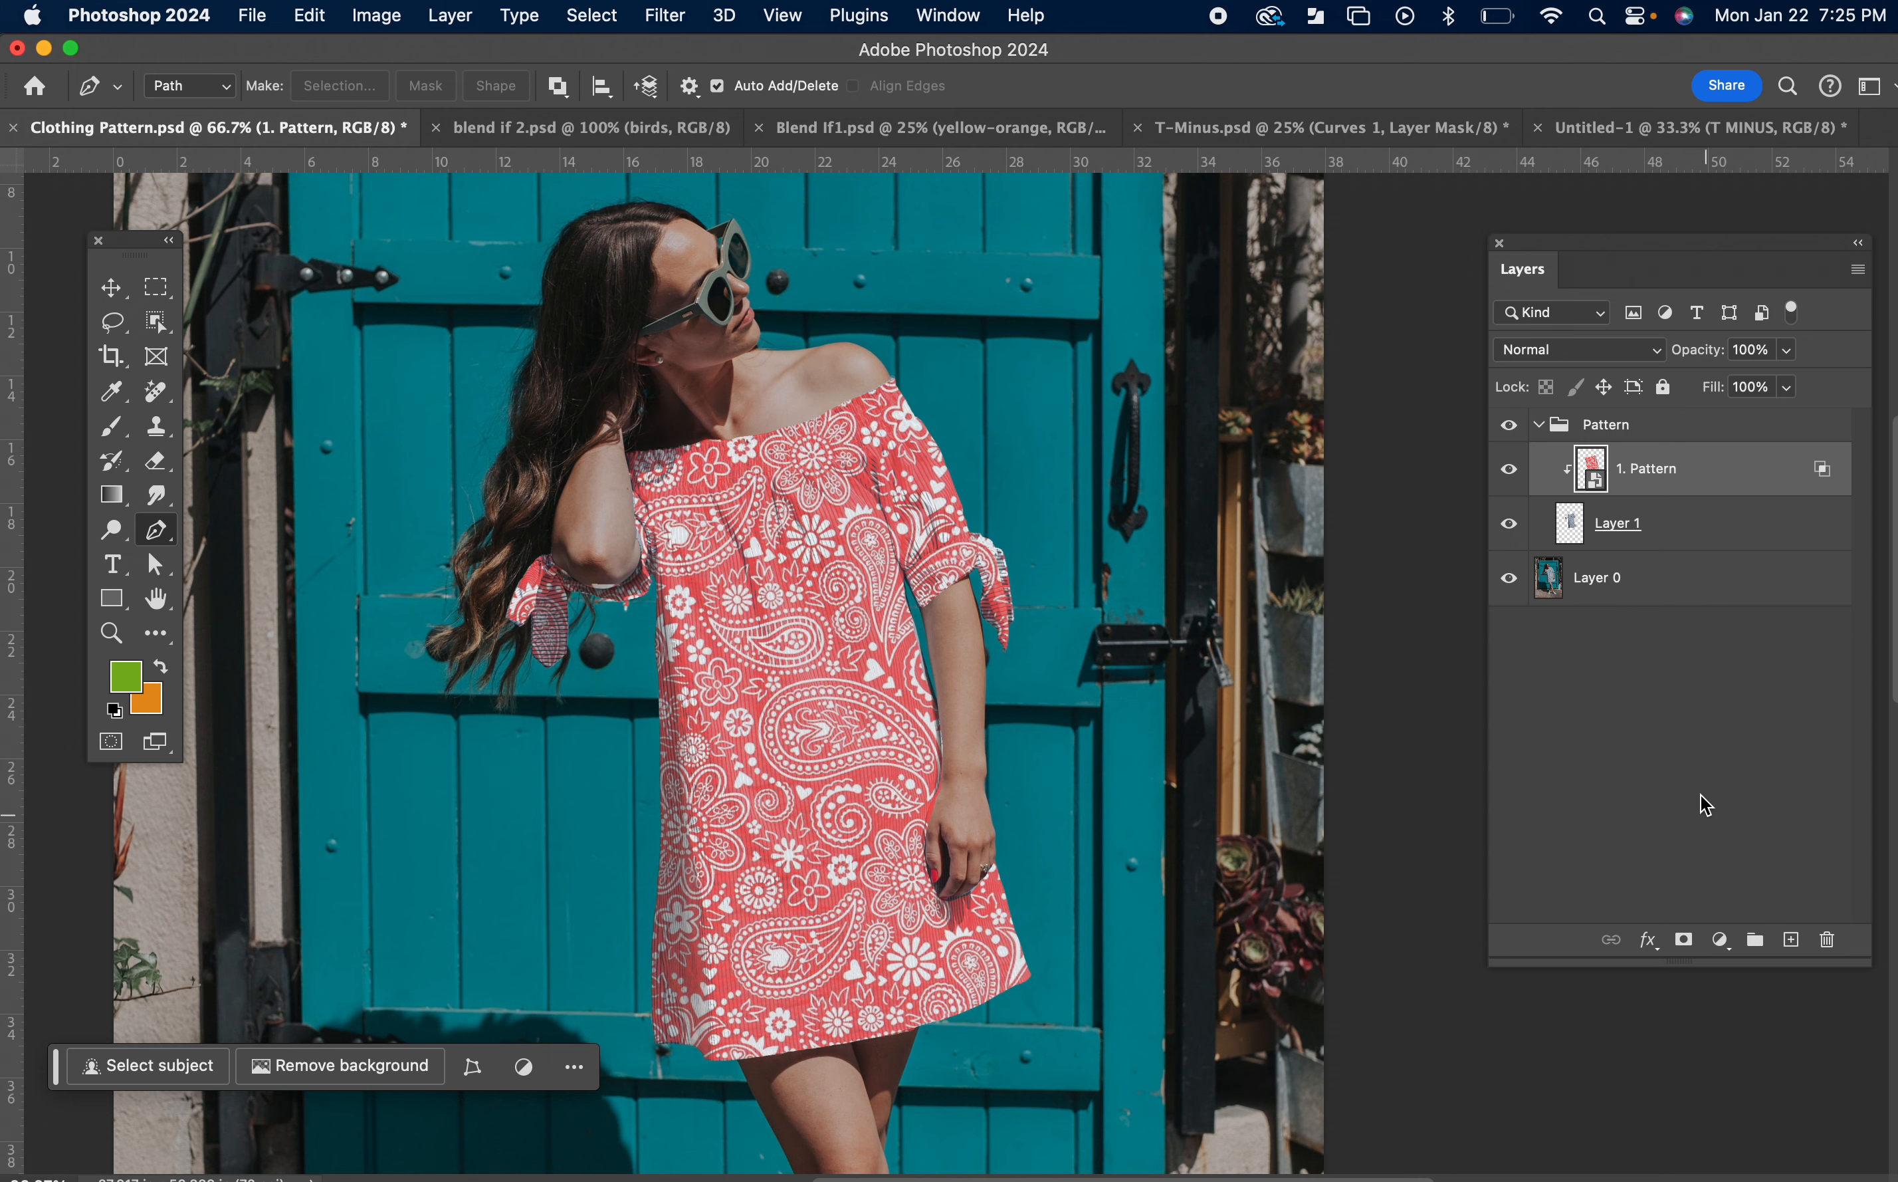
pyautogui.doubleClick(1705, 475)
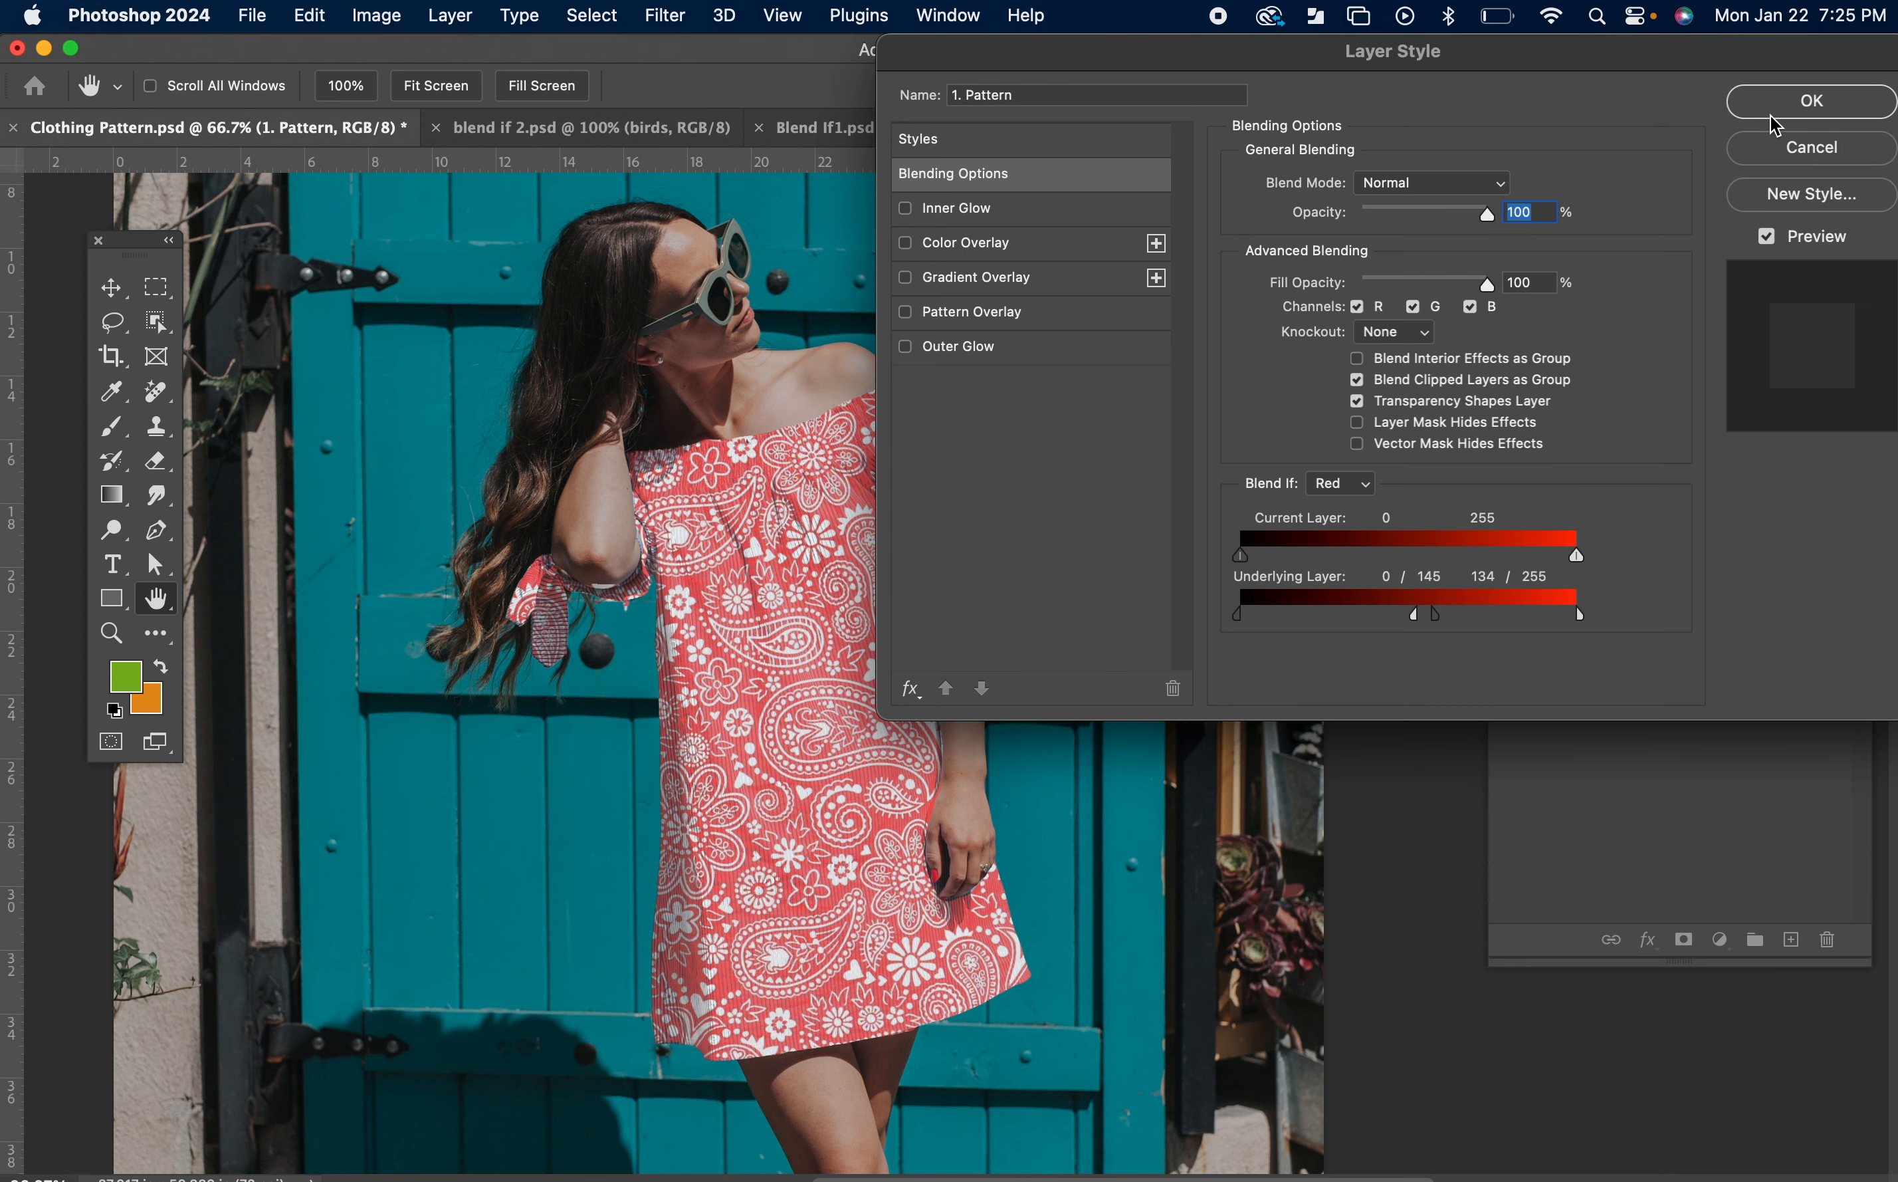
pyautogui.click(1804, 100)
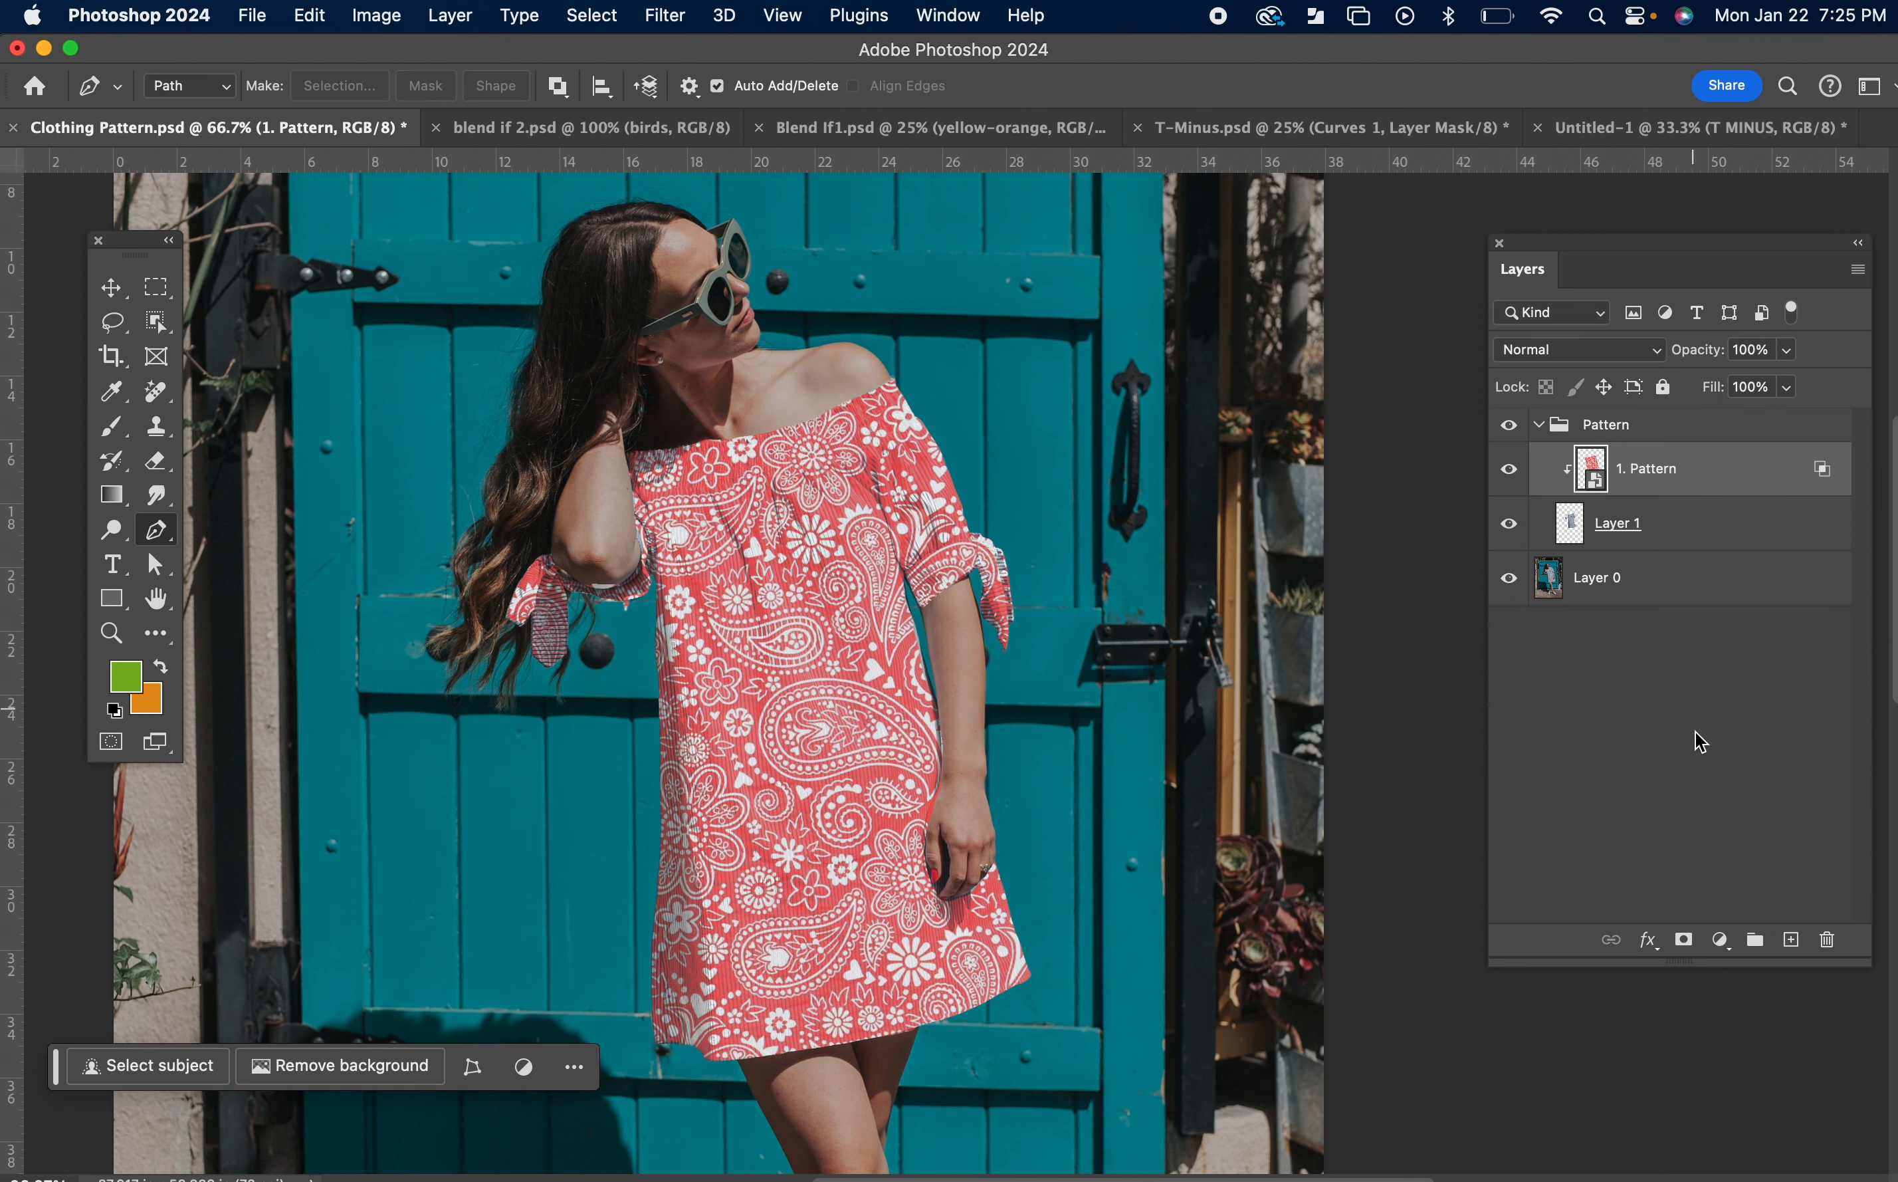
# Step: Add a Curves adjustment layer above the 1. Pattern layer and clip it to the dress layers
pyautogui.click(1723, 937)
pyautogui.click(1761, 717)
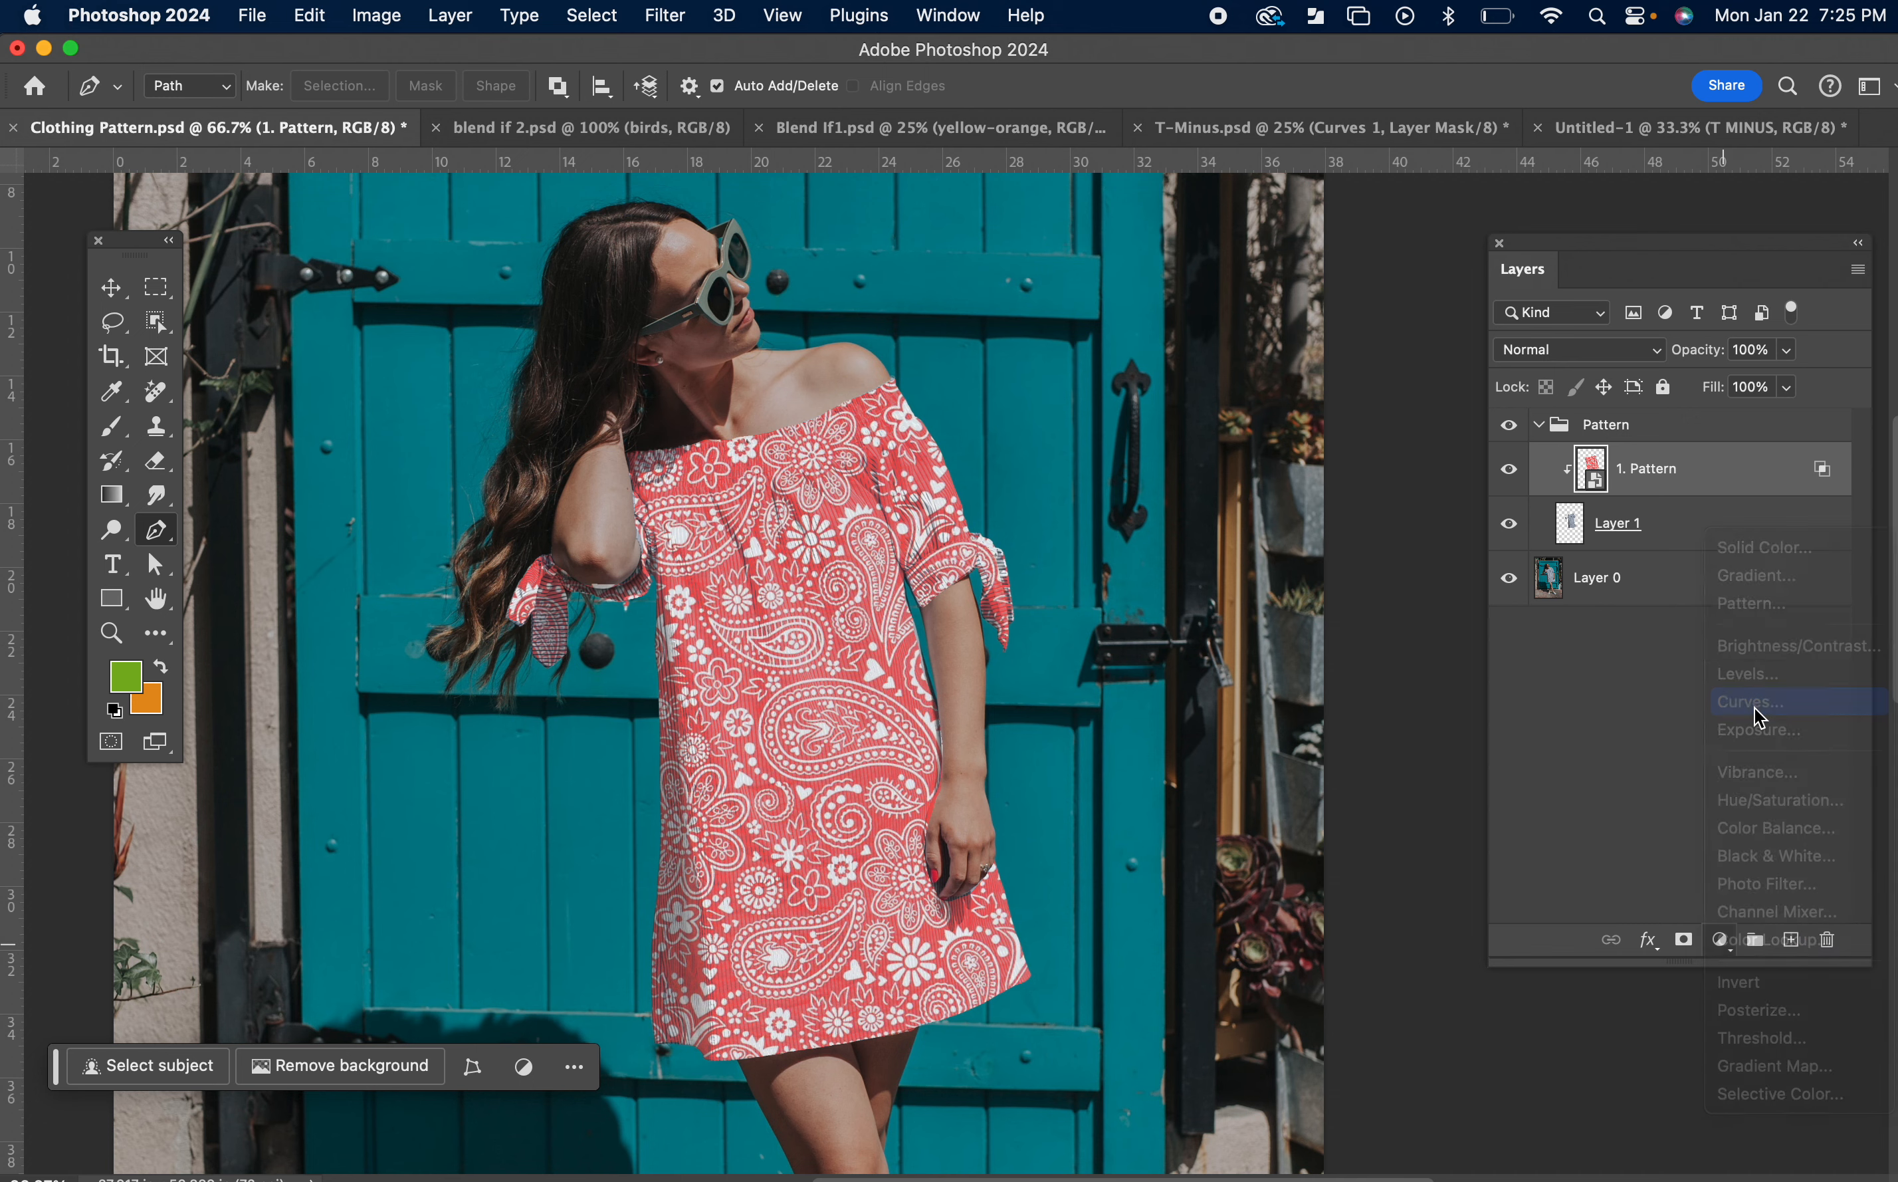
pyautogui.moveTo(526, 235); pyautogui.dragTo(343, 159)
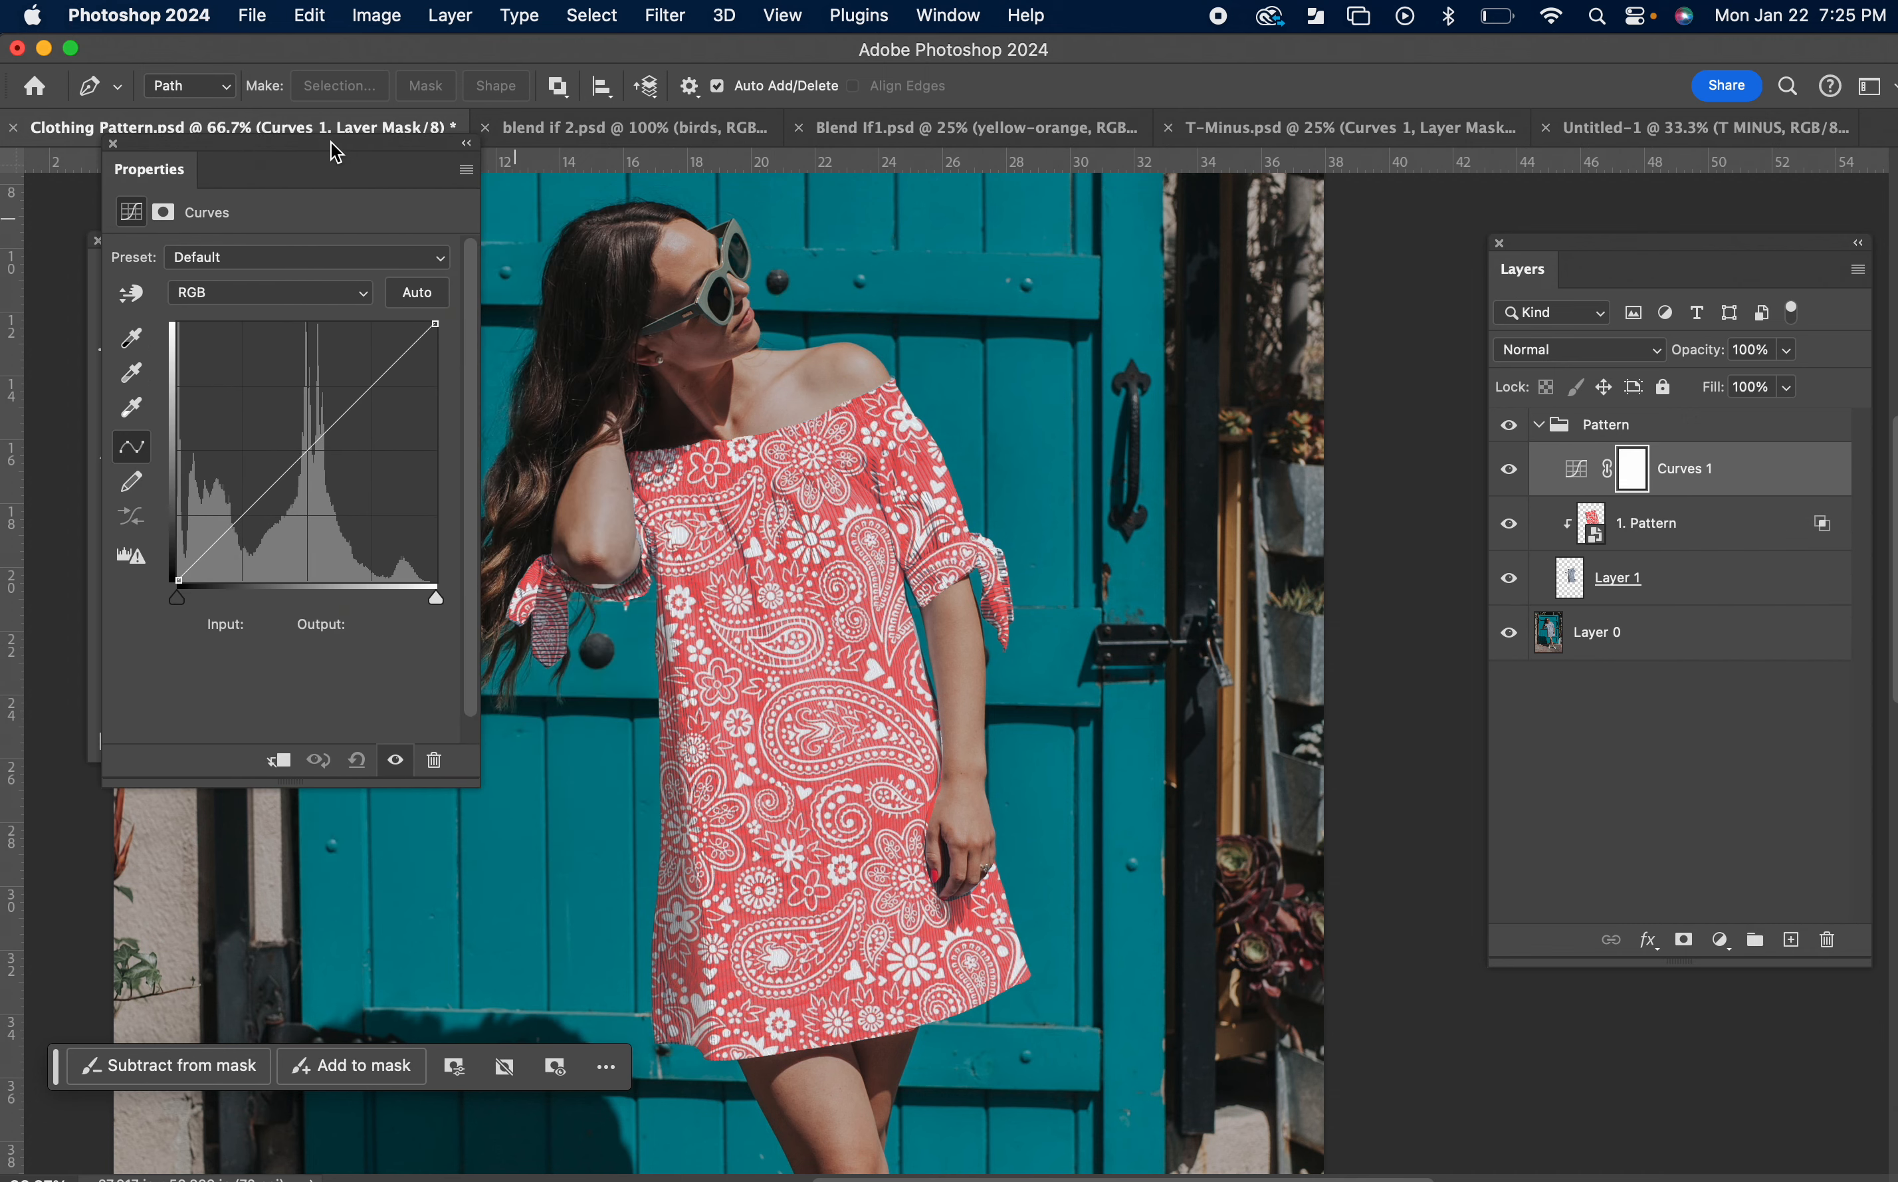
pyautogui.click(280, 770)
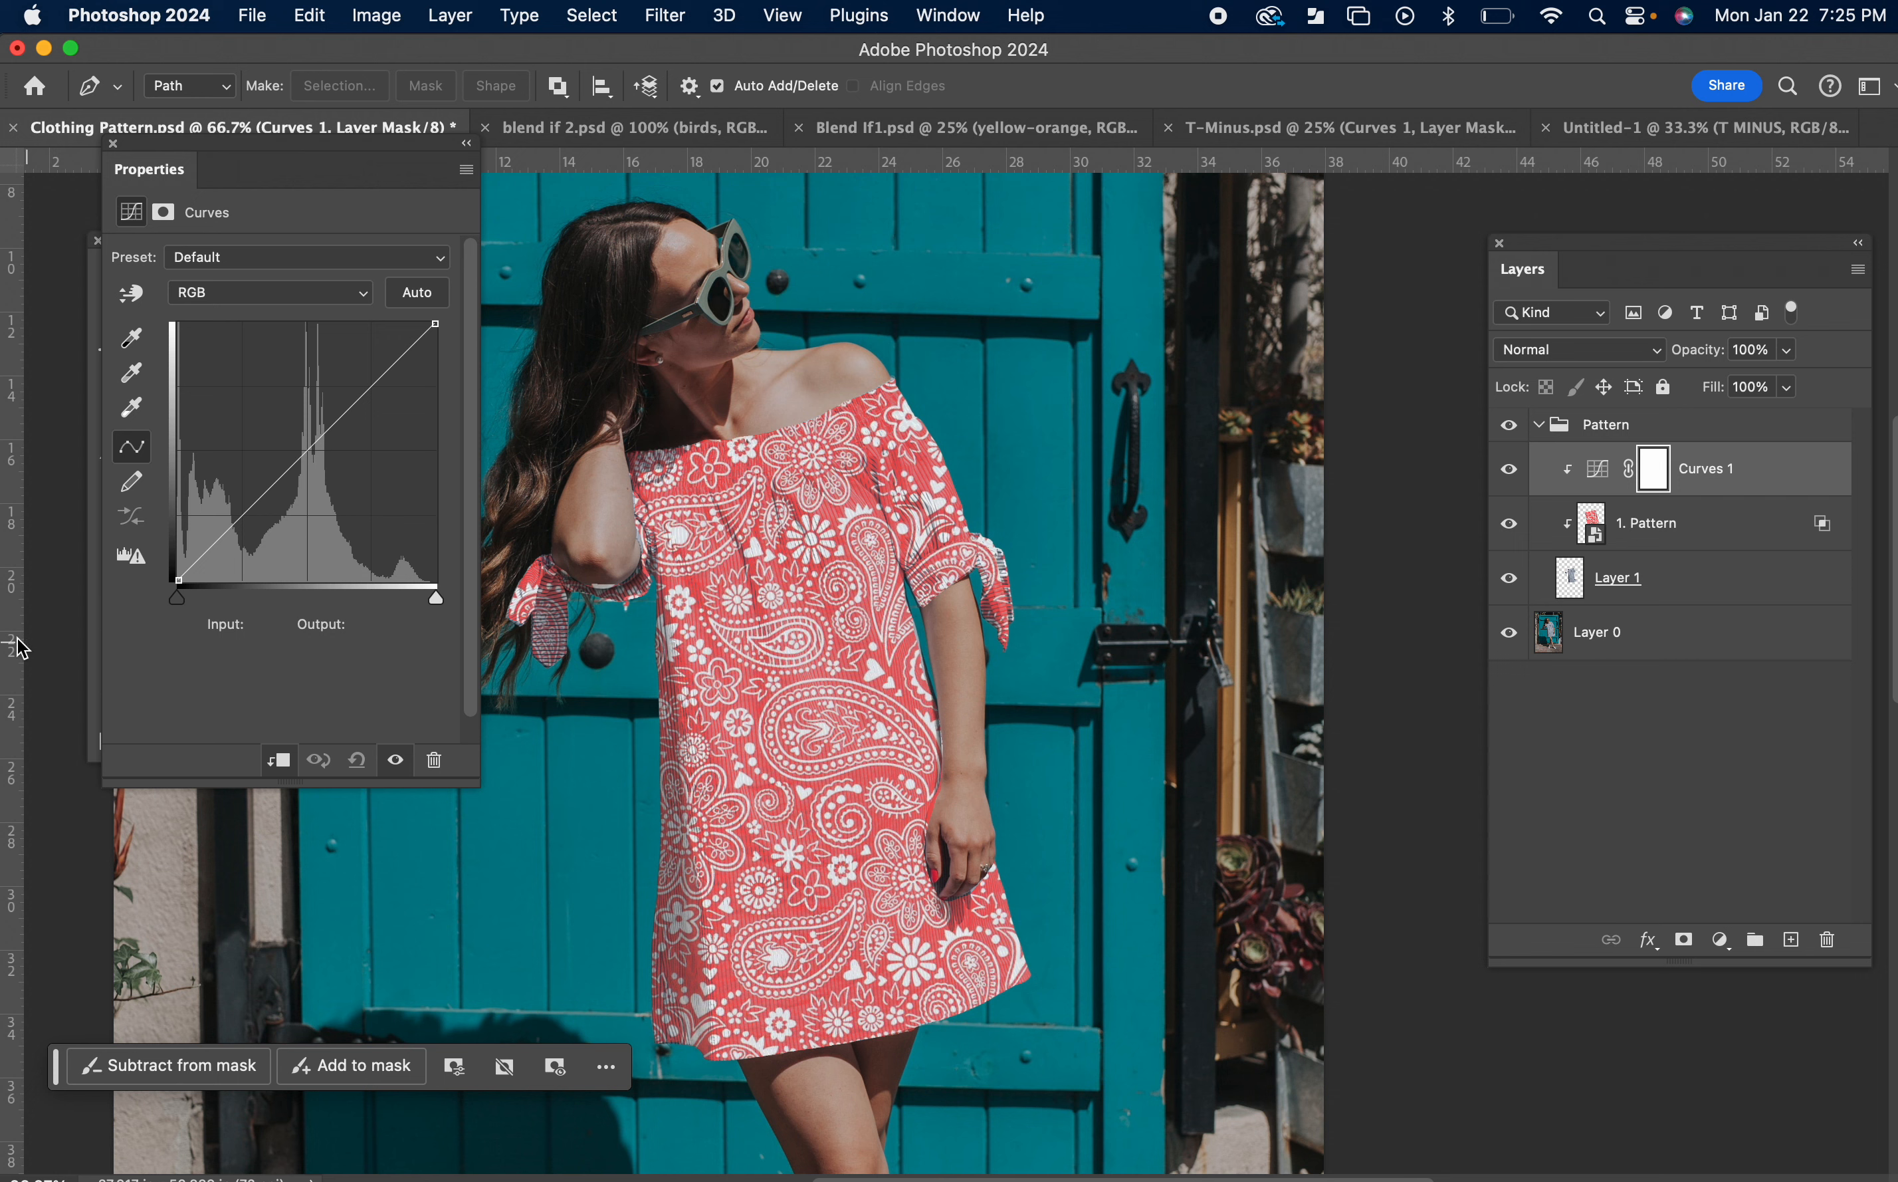
# Step: Deepen the pattern's dark tones by moving the RGB curve's black point to input 35, output 0, and inspect the dress
pyautogui.click(178, 603)
pyautogui.moveTo(176, 599); pyautogui.dragTo(214, 599)
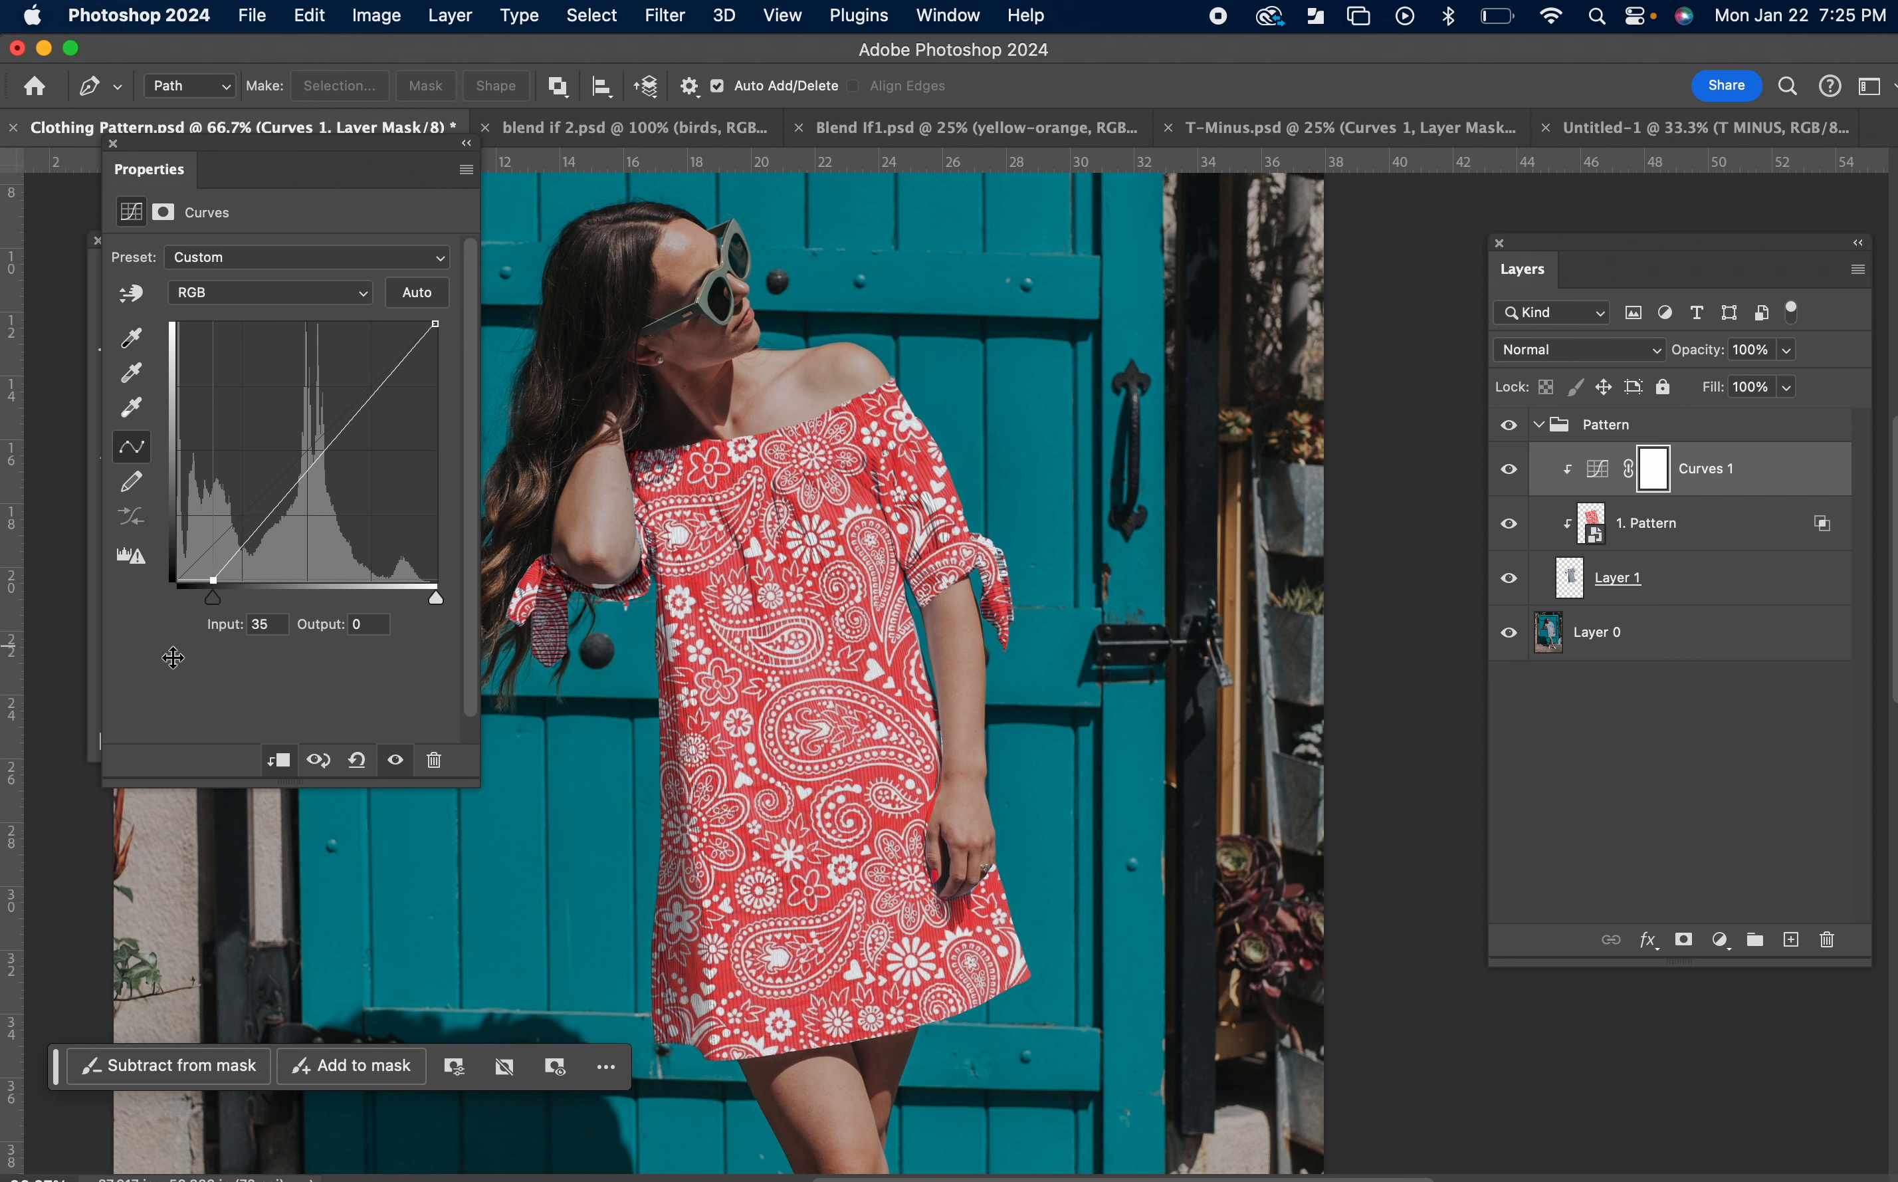
pyautogui.click(113, 144)
pyautogui.scroll(-1, 1105, 755)
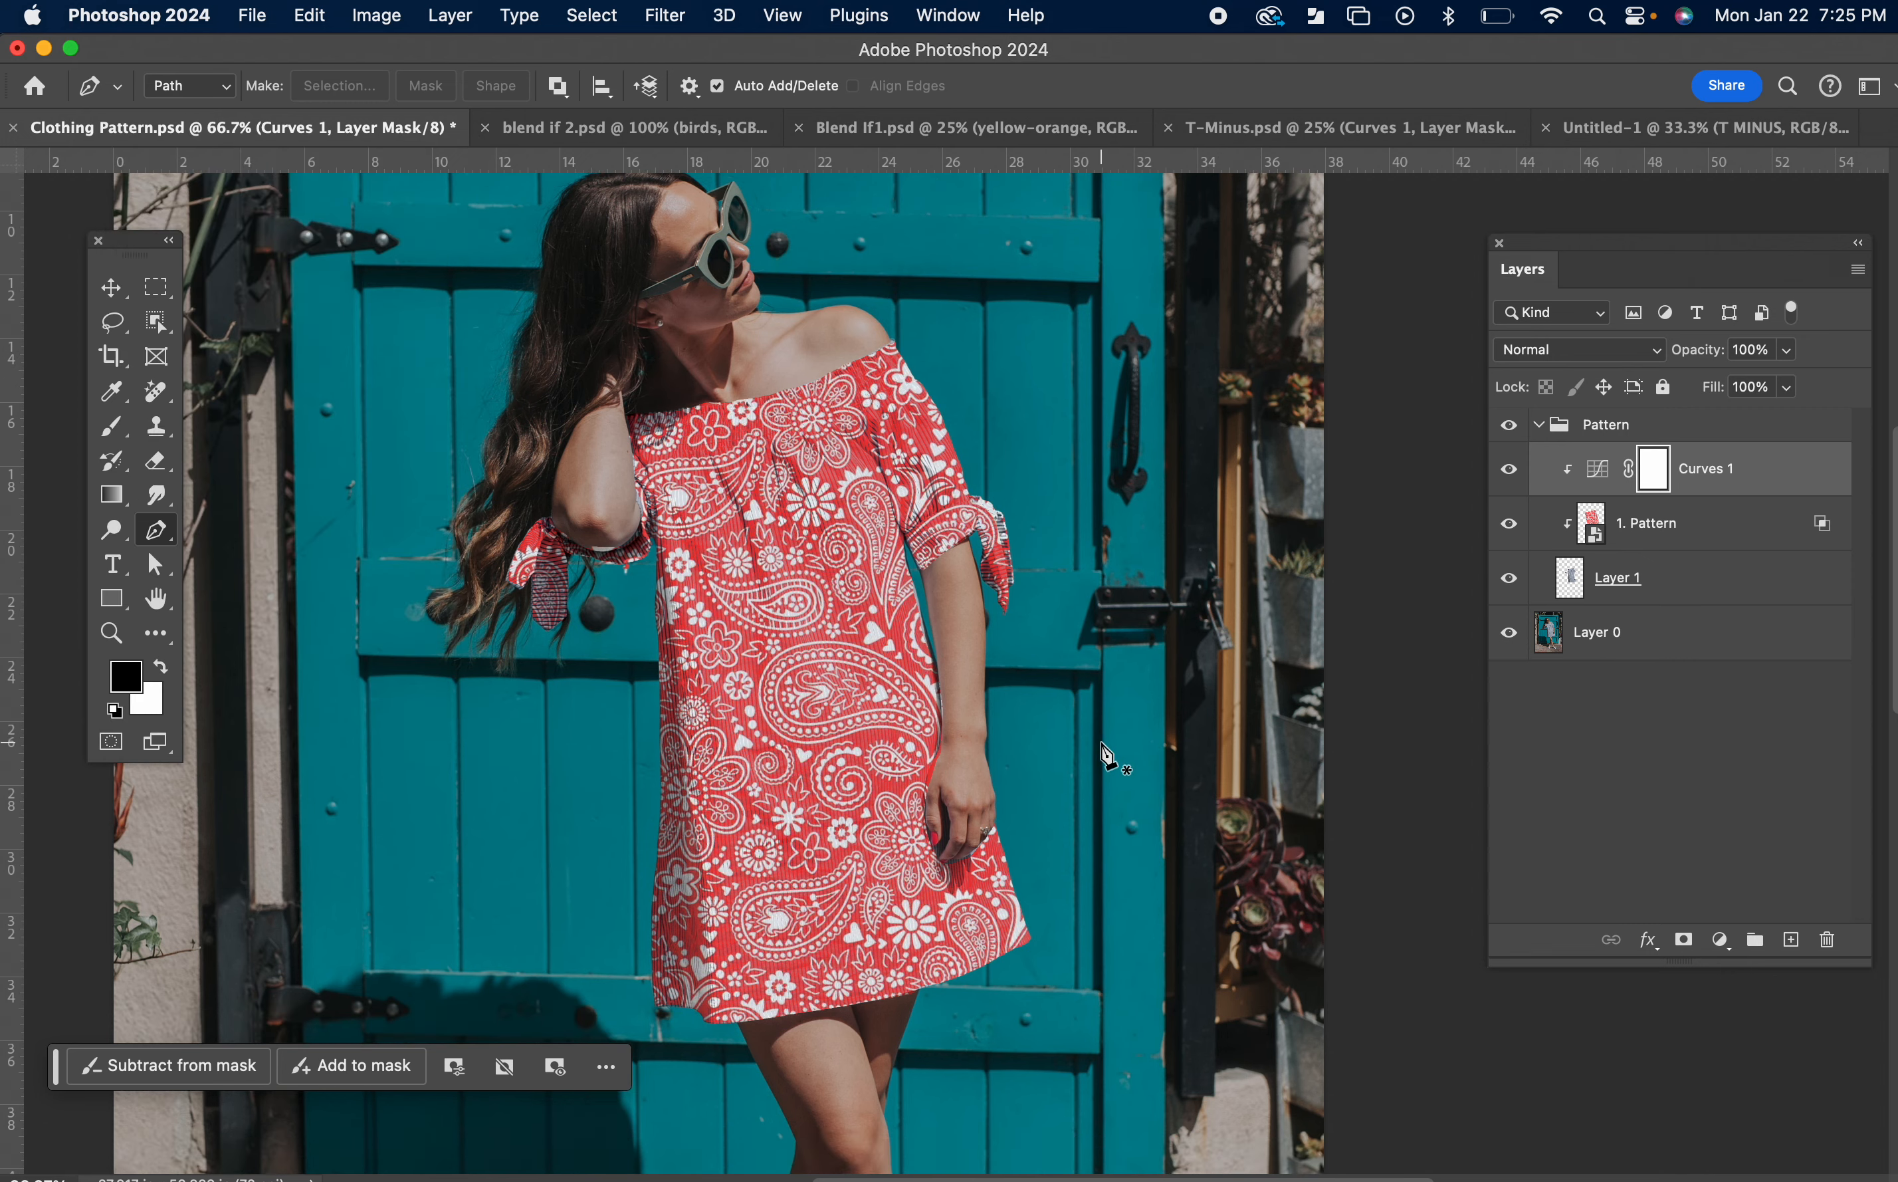
pyautogui.scroll(-2, 1105, 755)
pyautogui.scroll(2, 1105, 754)
# Step: Add a Hue/Saturation adjustment layer above the Curves 1 layer and clip it to the dress layers
pyautogui.click(1583, 480)
pyautogui.click(1725, 942)
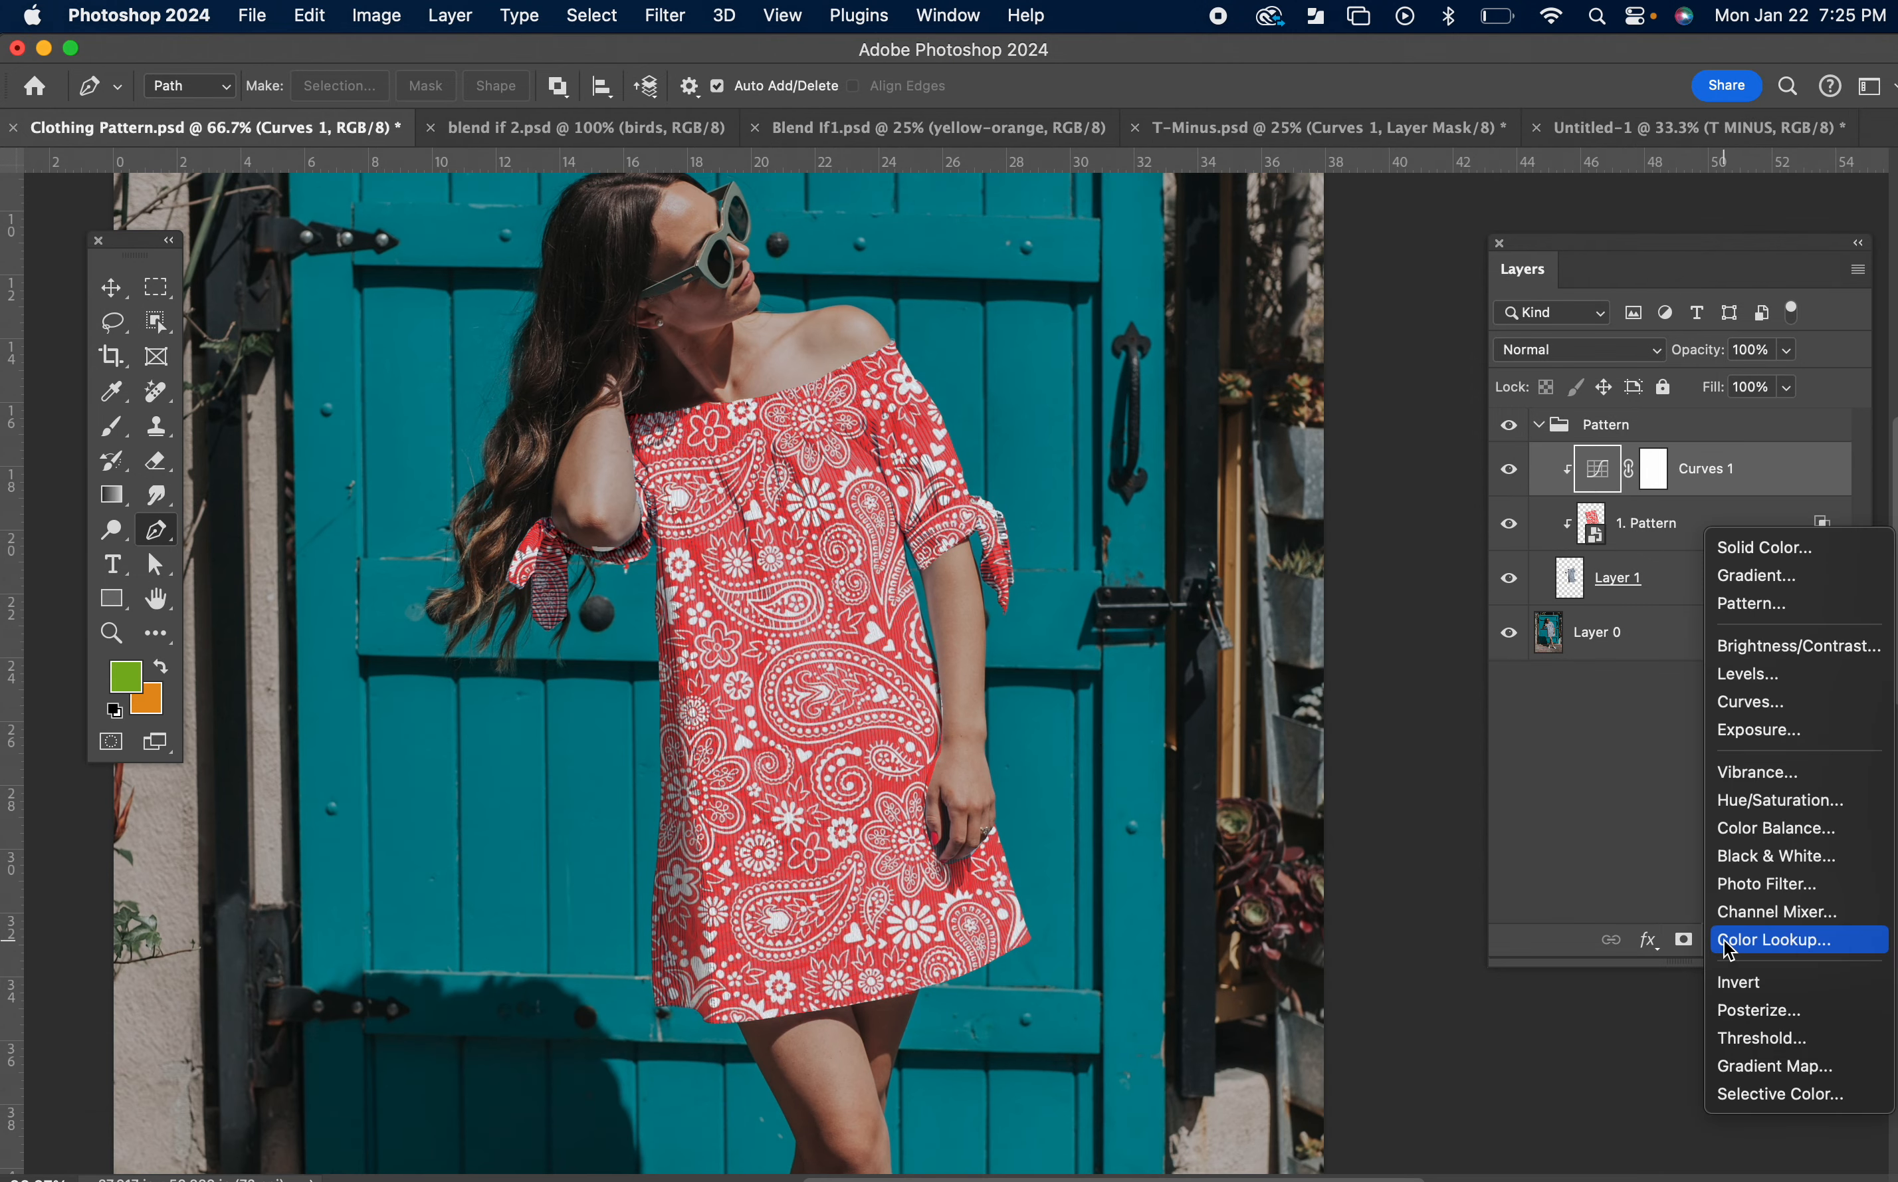
pyautogui.click(1777, 800)
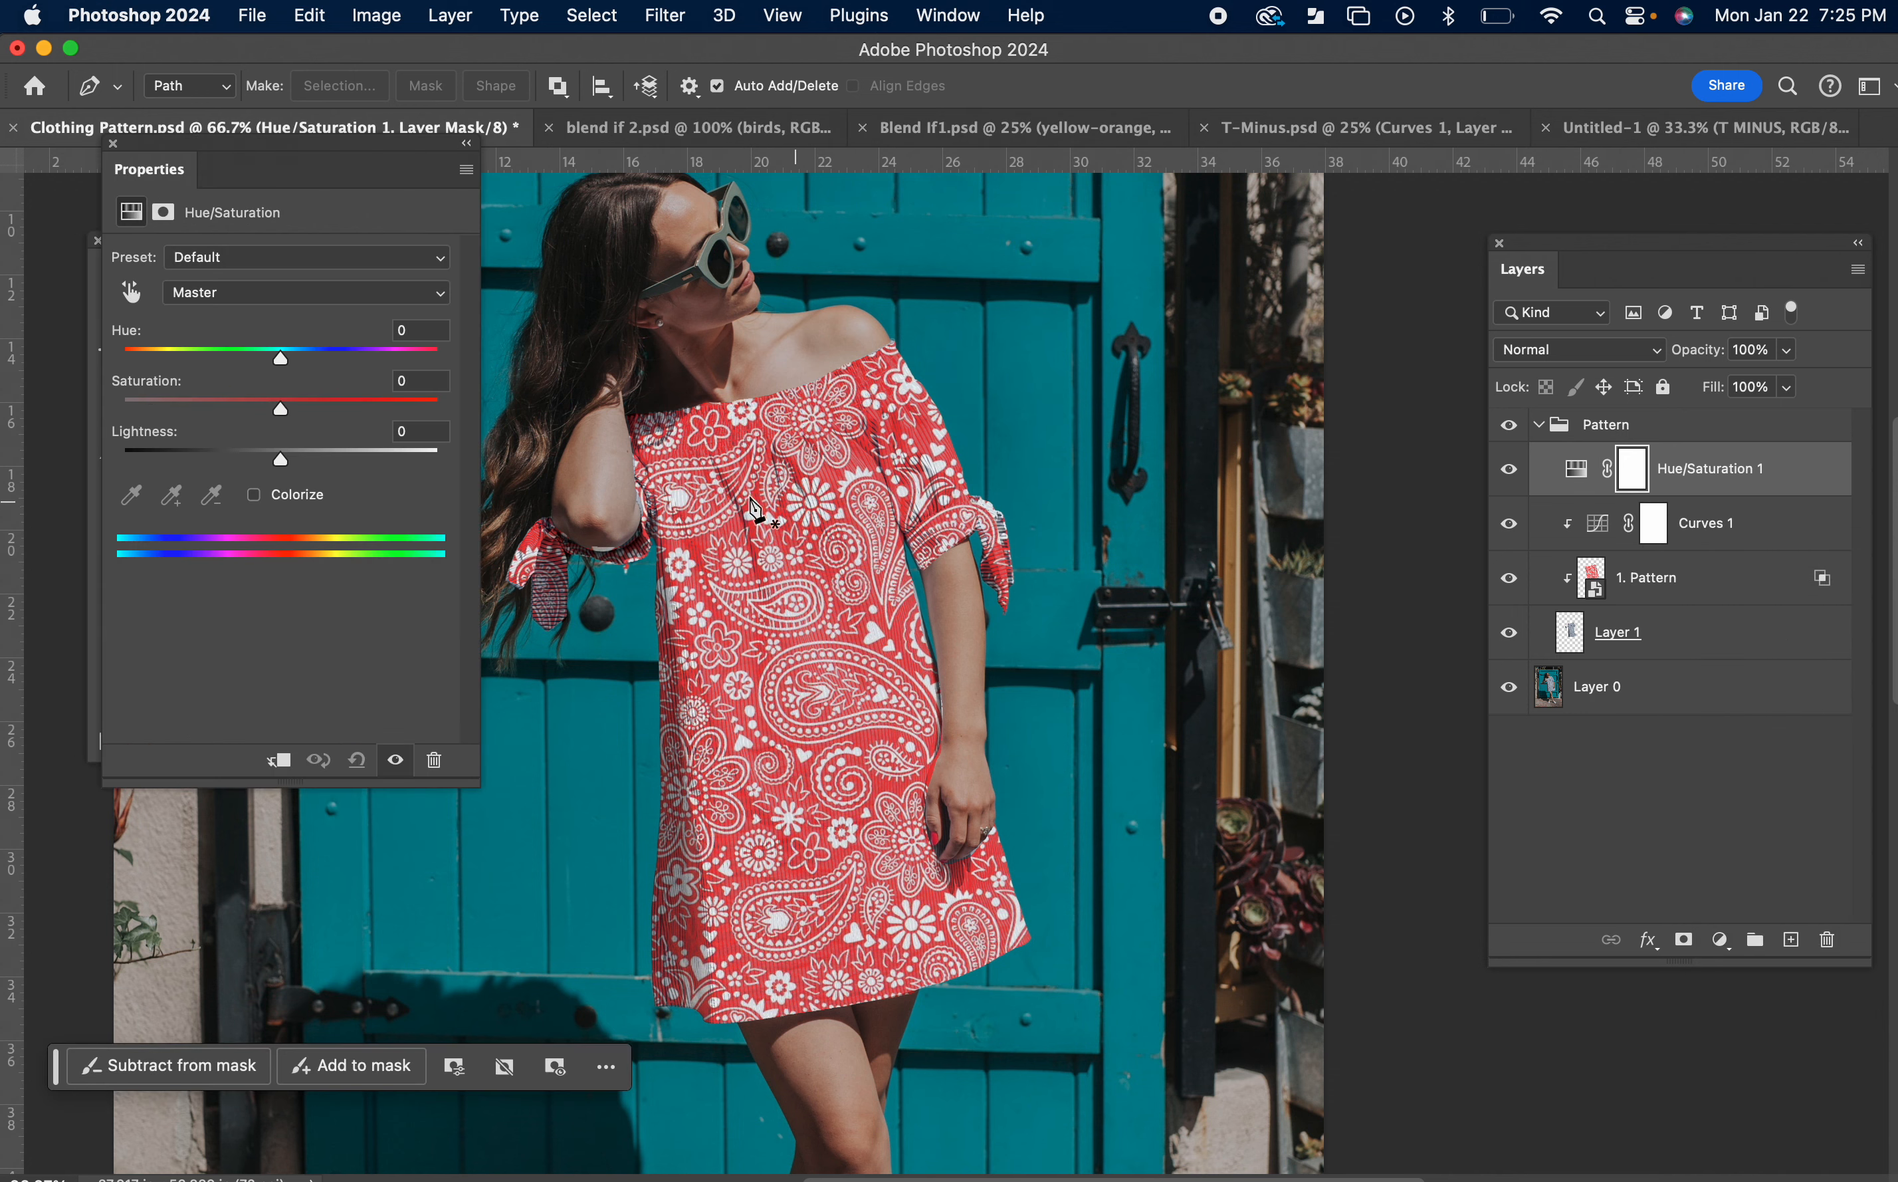
pyautogui.click(280, 762)
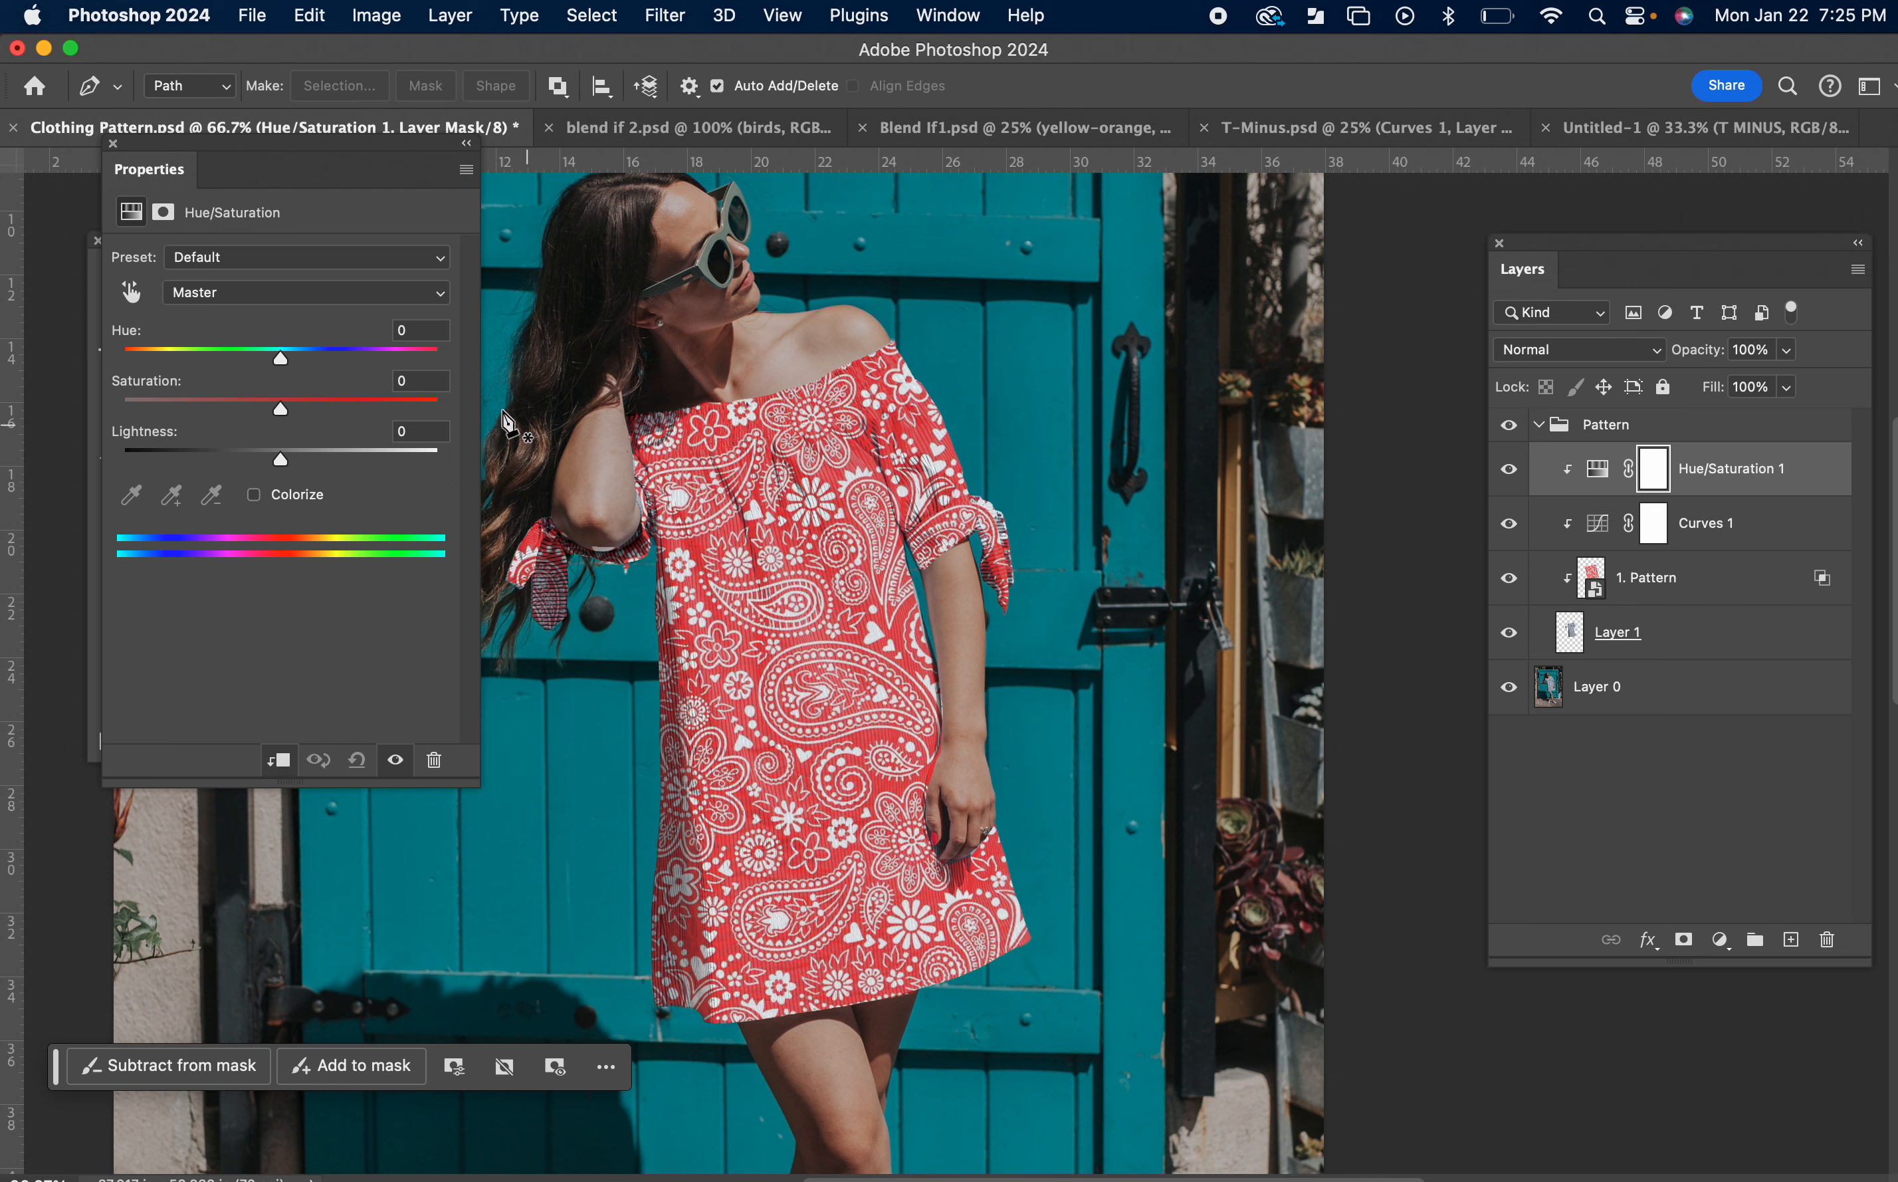
# Step: Shift the Hue/Saturation adjustment's Master hue to +21 to turn the pattern orange, and view more of the photo
pyautogui.moveTo(281, 364); pyautogui.dragTo(327, 370)
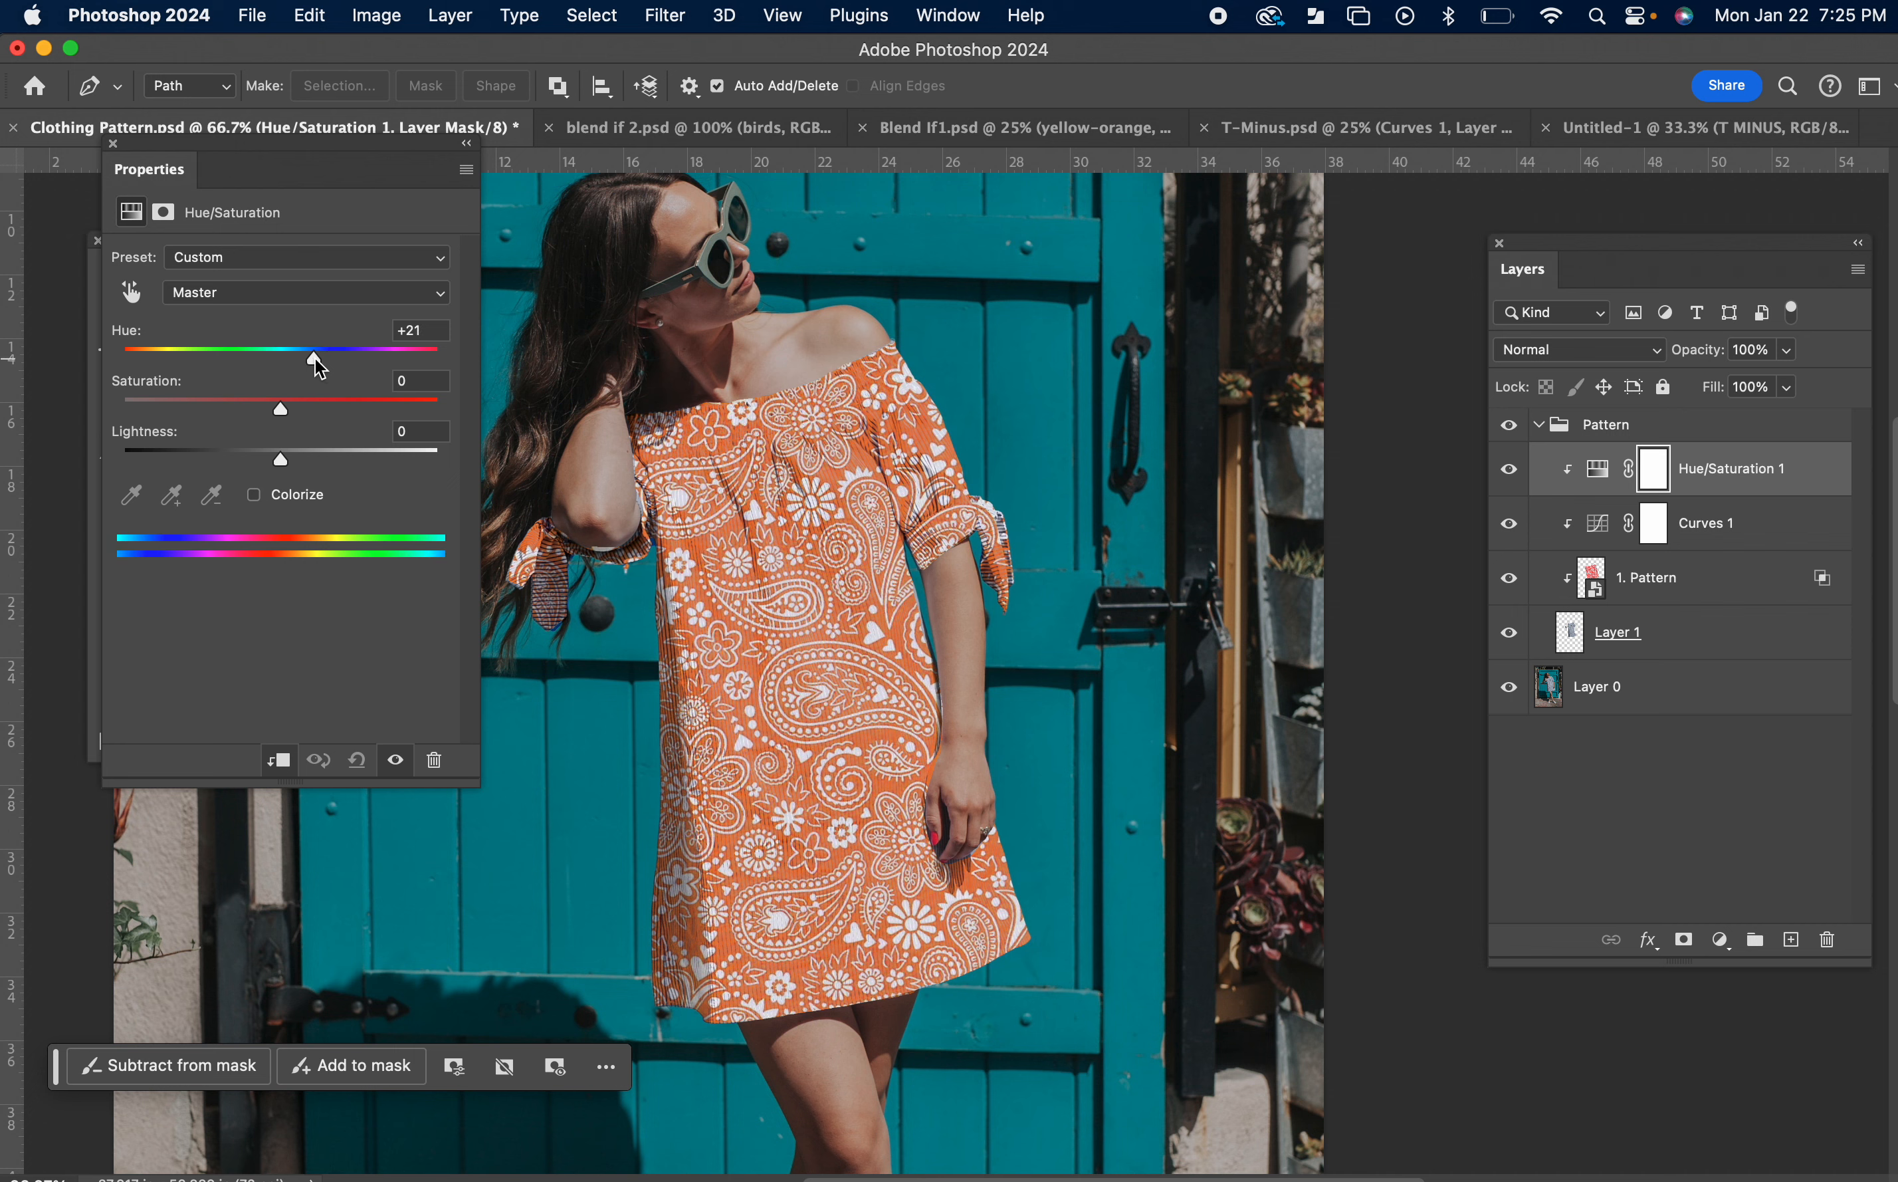
pyautogui.click(113, 144)
pyautogui.press('super+minus')
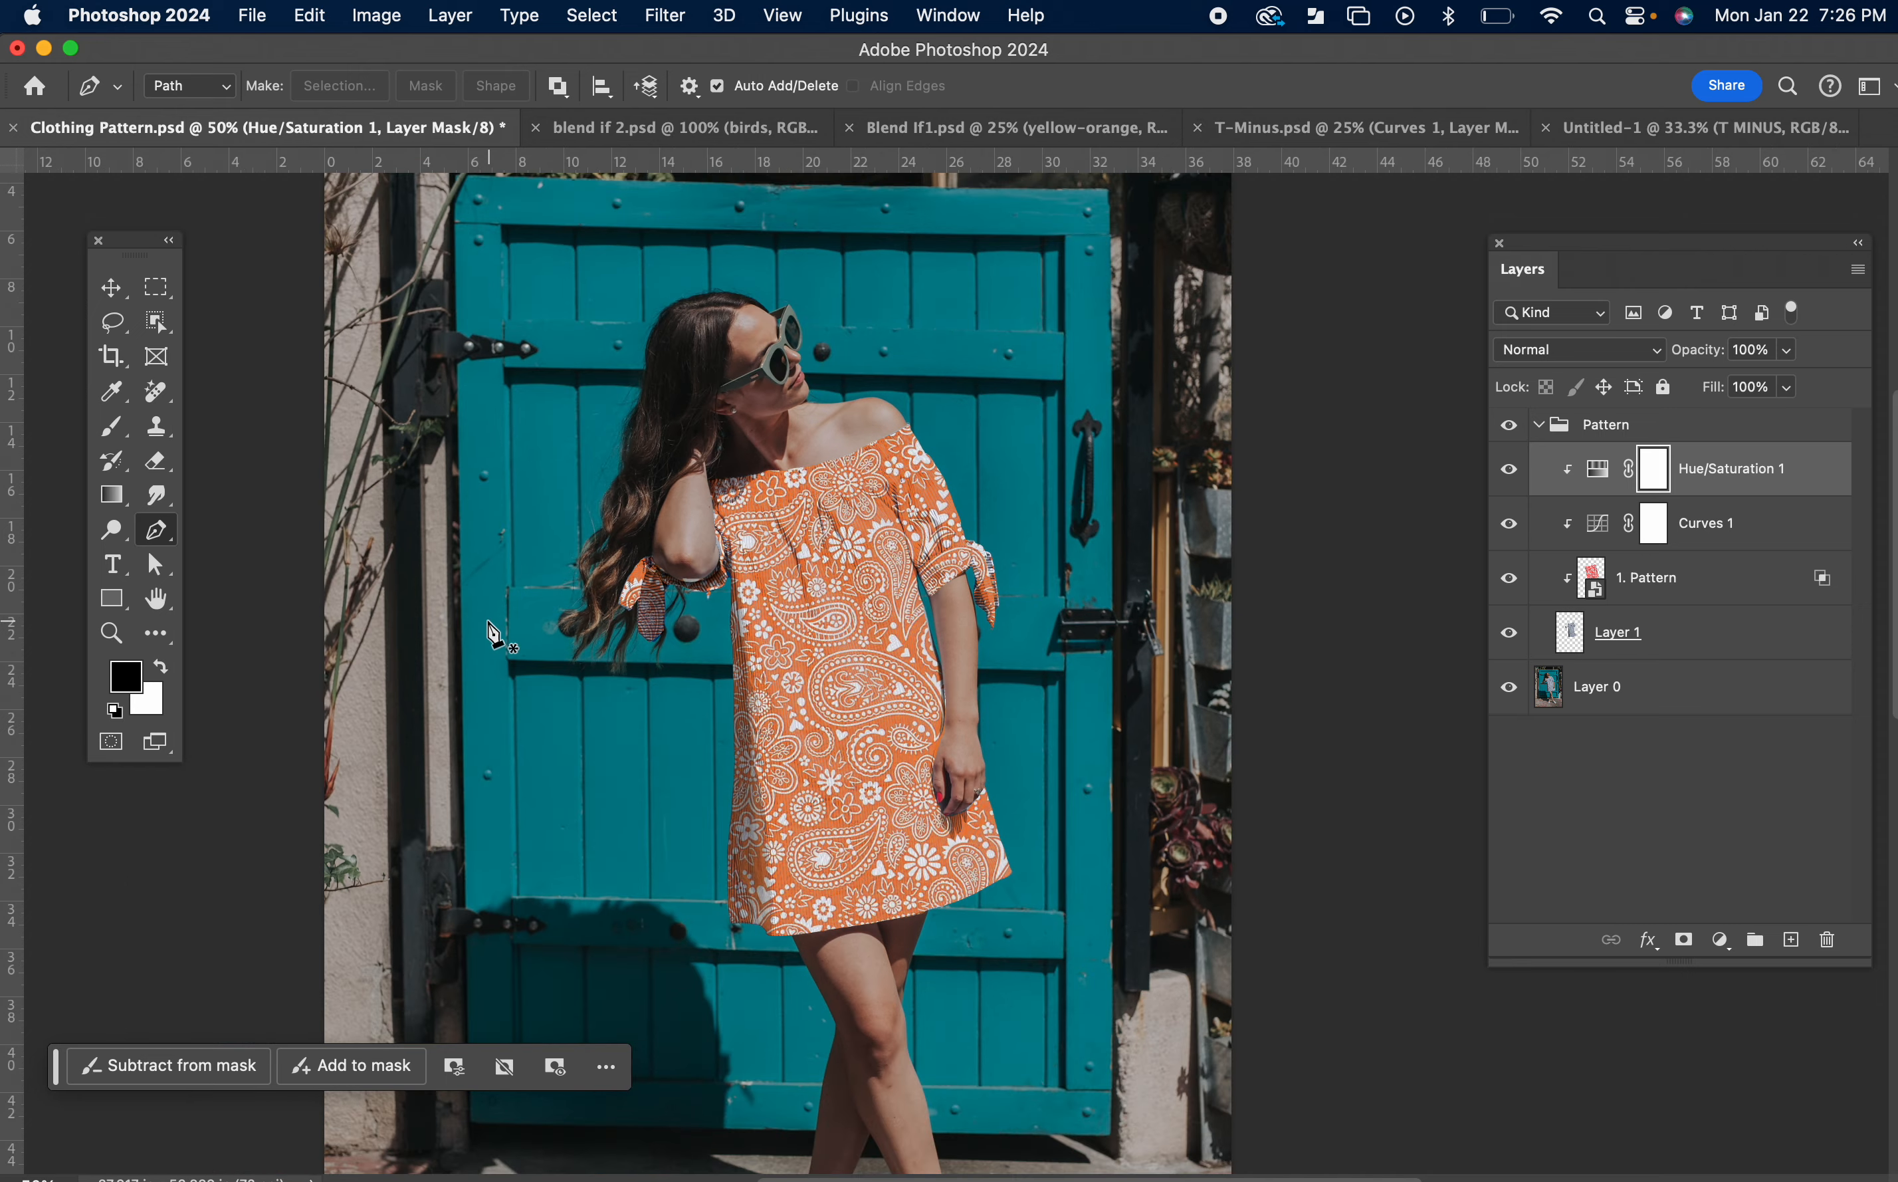
pyautogui.scroll(-1, 562, 586)
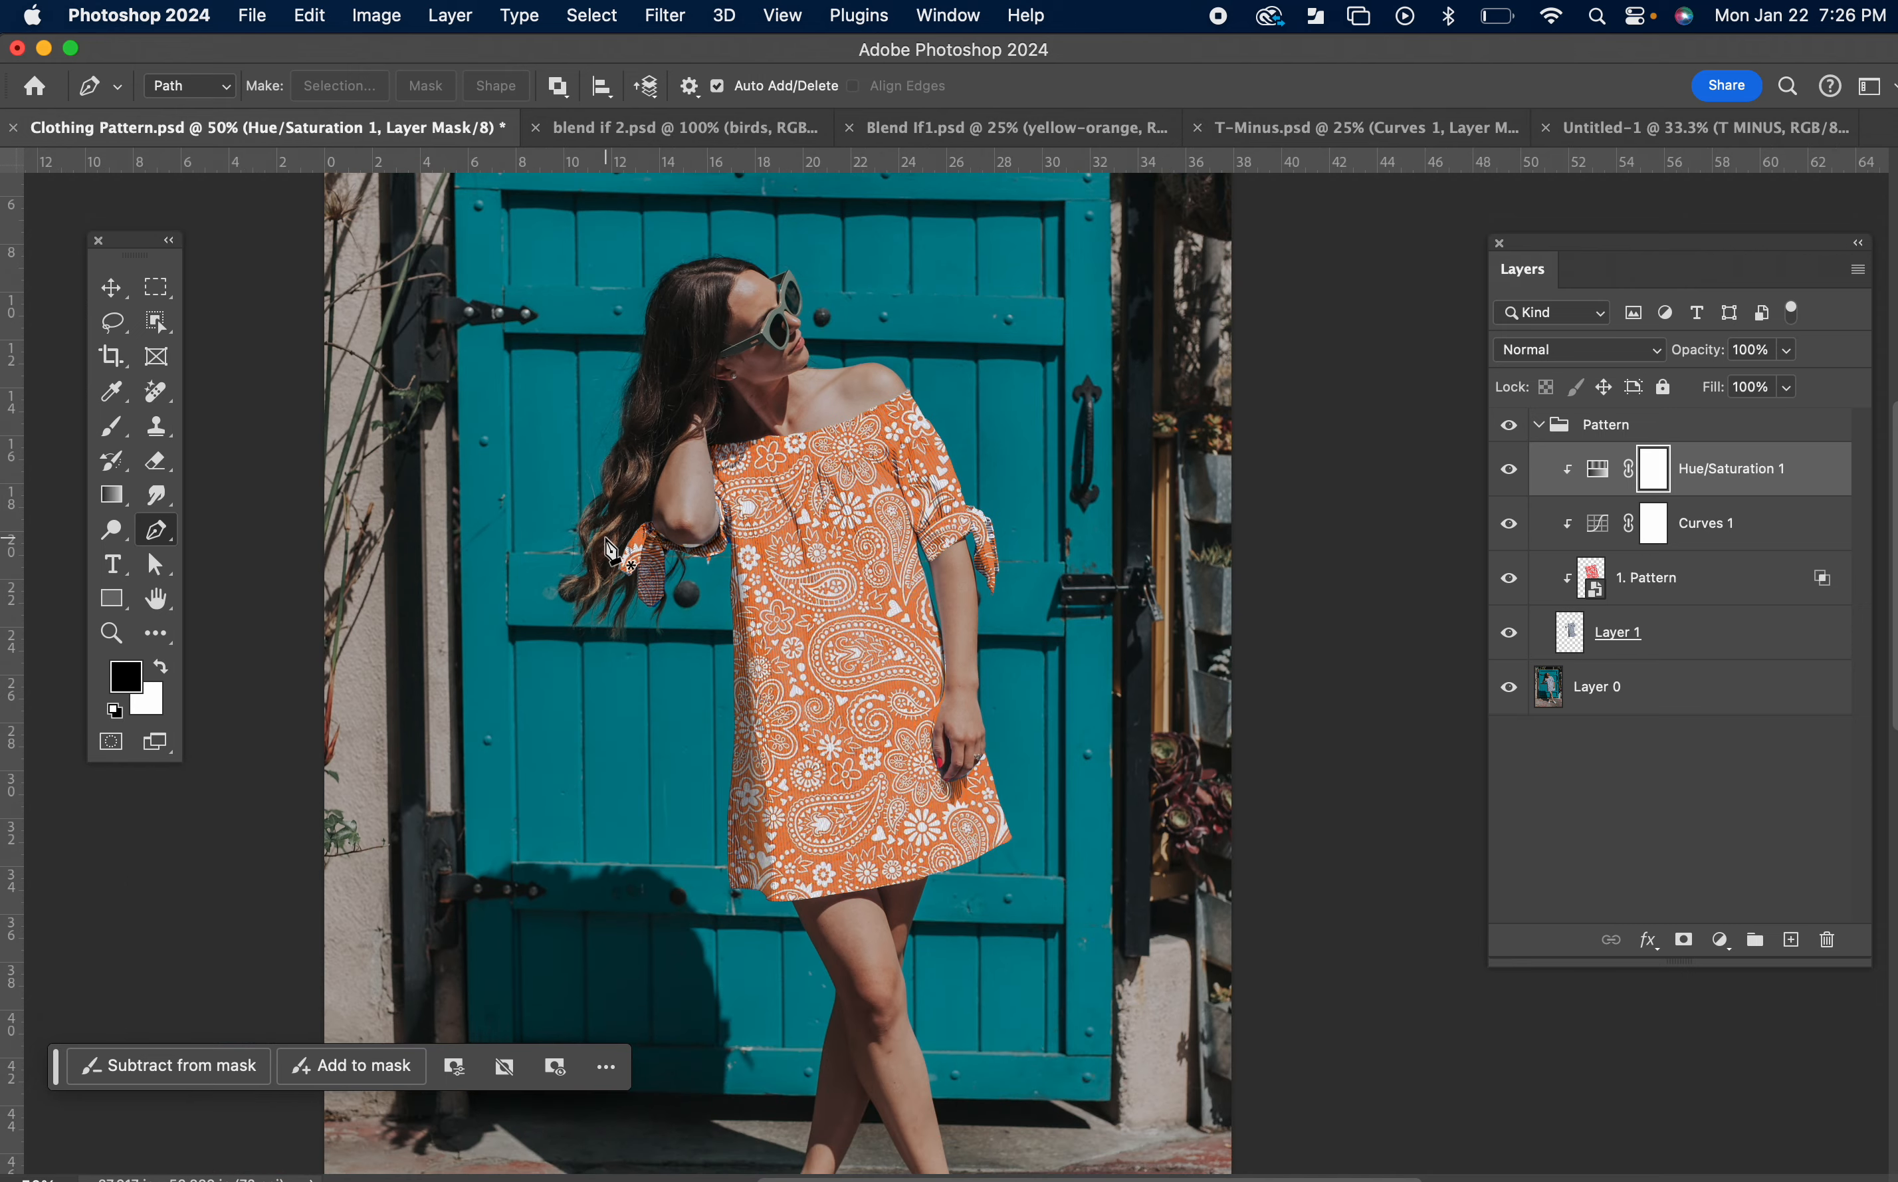